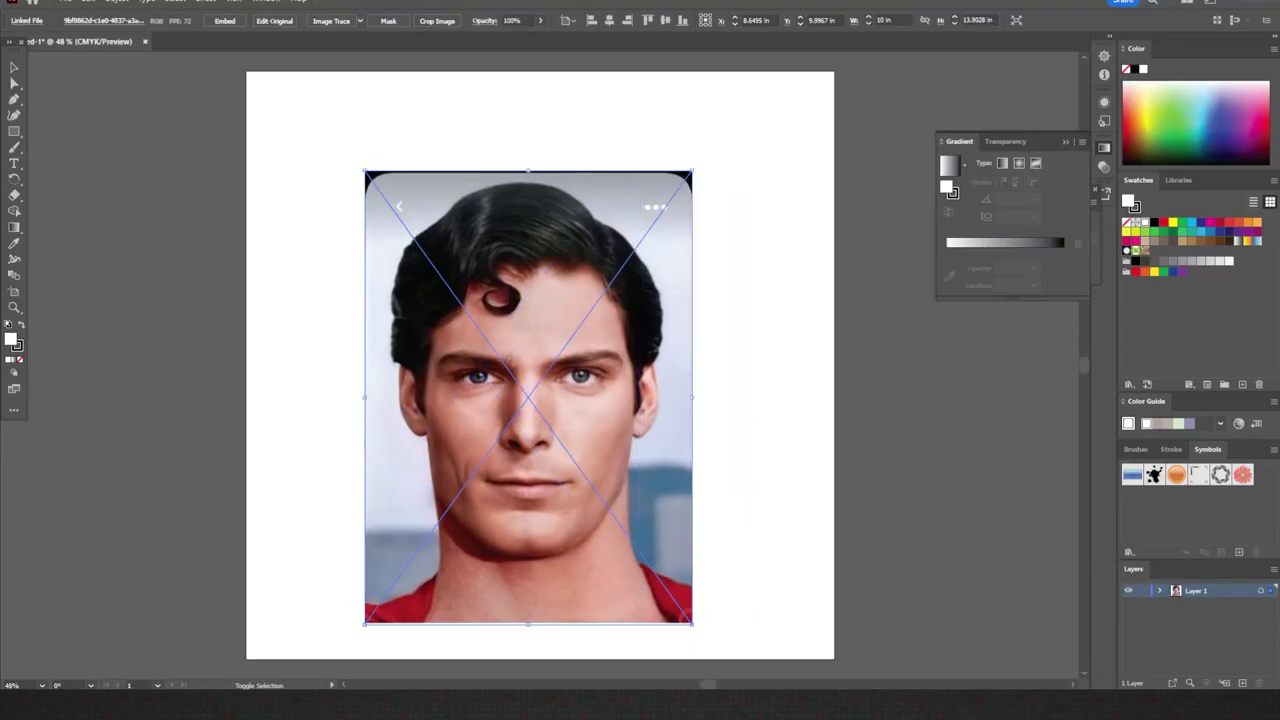
- Enlarge the reference photo, create a 3 pt Calligraphic brush and test a stroke
{"action": "left_click_drag", "start_coordinate": [692, 172], "coordinate": [762, 72]}
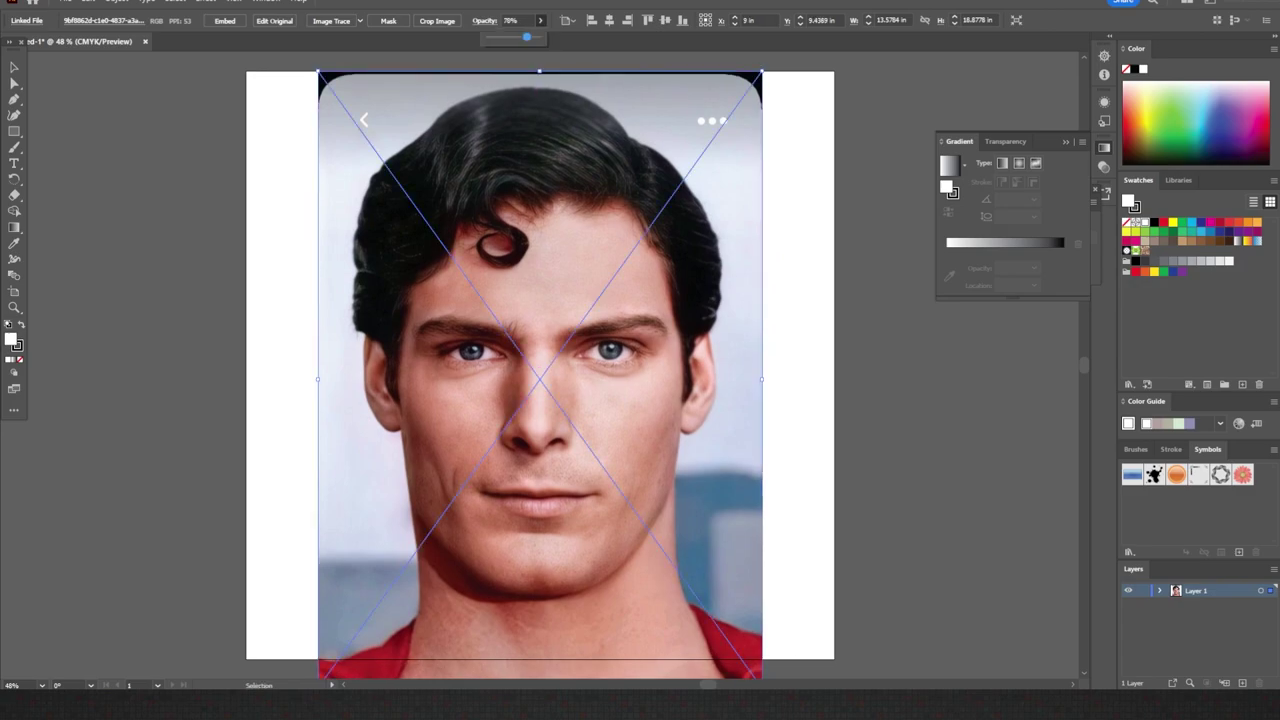
{"action": "left_click", "coordinate": [349, 20]}
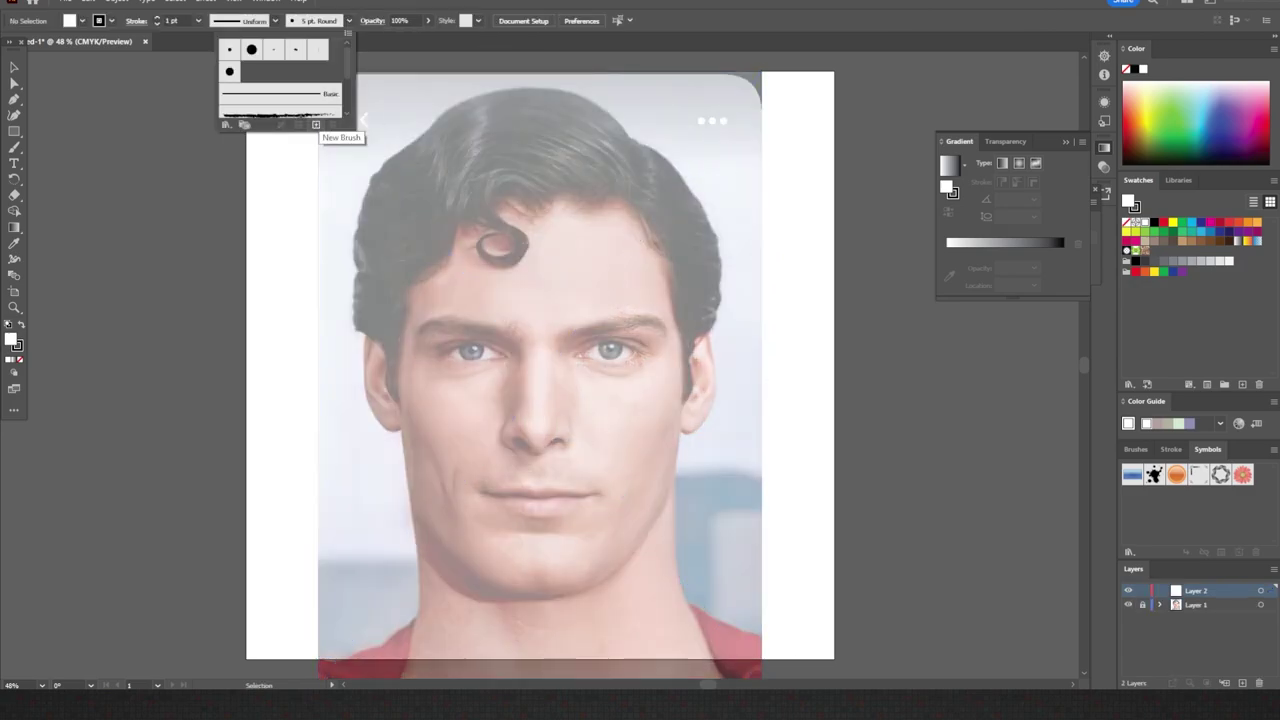
{"action": "left_click", "coordinate": [326, 123]}
{"action": "key", "text": "Return"}
{"action": "left_click", "coordinate": [680, 426]}
{"action": "left_click_drag", "start_coordinate": [545, 426], "coordinate": [520, 426]}
{"action": "key", "text": "Return"}
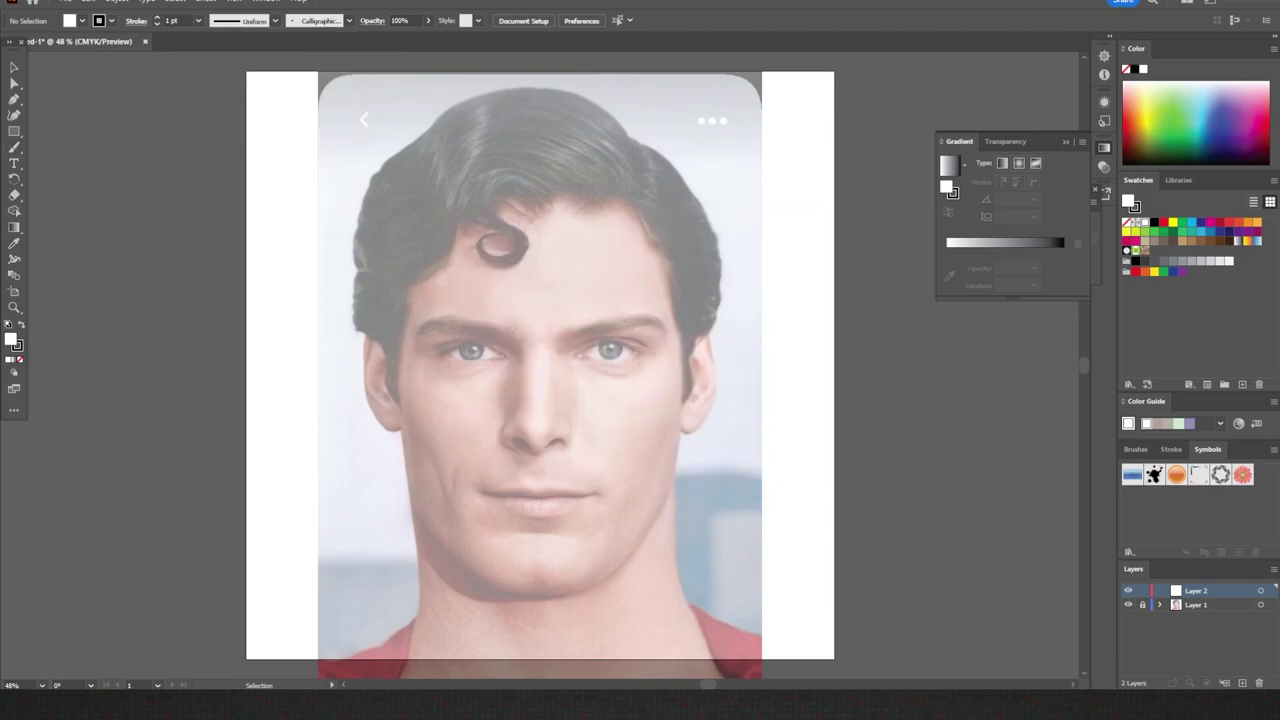
{"action": "key", "text": "b"}
{"action": "left_click_drag", "start_coordinate": [222, 136], "coordinate": [214, 168]}
- Trace the bottom of the nose, both nostrils and the outer sides of the nose
{"action": "scroll", "coordinate": [540, 388], "scroll_direction": "down", "scroll_amount": 1}
{"action": "scroll", "coordinate": [540, 388], "scroll_direction": "up", "scroll_amount": 7}
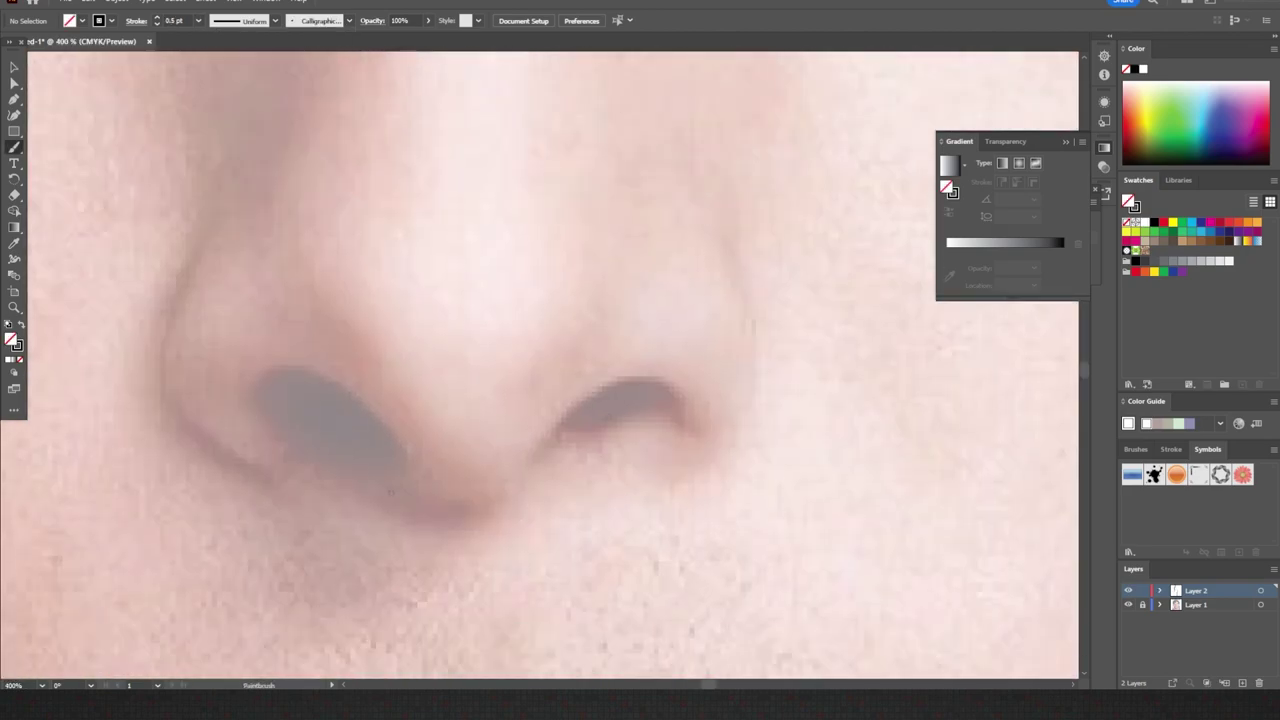
{"action": "mouse_move", "coordinate": [395, 500]}
{"action": "left_mouse_down"}
{"action": "mouse_move", "coordinate": [557, 420]}
{"action": "mouse_move", "coordinate": [684, 412]}
{"action": "left_mouse_up"}
{"action": "scroll", "coordinate": [694, 559], "scroll_direction": "down", "scroll_amount": 1}
{"action": "scroll", "coordinate": [694, 559], "scroll_direction": "up", "scroll_amount": 2}
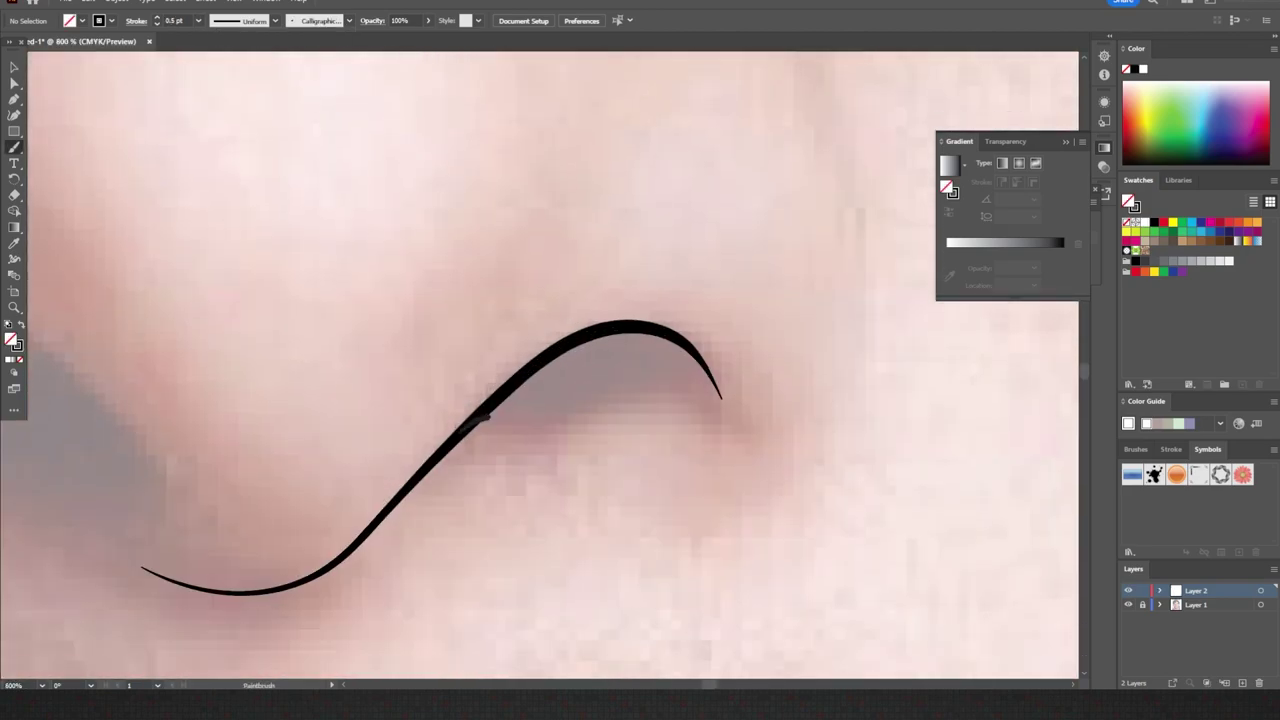
{"action": "left_click_drag", "start_coordinate": [488, 420], "coordinate": [680, 340]}
{"action": "scroll", "coordinate": [697, 495], "scroll_direction": "left", "scroll_amount": 3}
{"action": "mouse_move", "coordinate": [143, 371]}
{"action": "left_mouse_down"}
{"action": "mouse_move", "coordinate": [337, 371]}
{"action": "mouse_move", "coordinate": [380, 514]}
{"action": "left_mouse_up"}
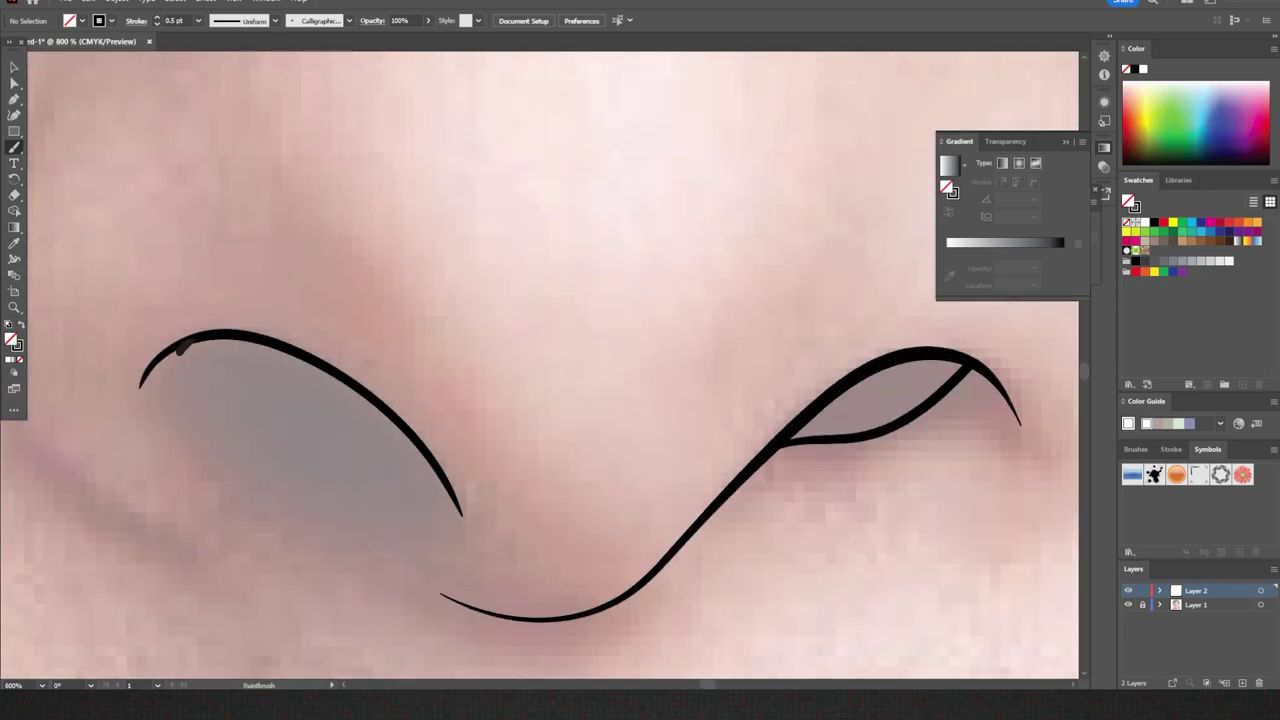
{"action": "left_click_drag", "start_coordinate": [177, 343], "coordinate": [371, 508]}
{"action": "scroll", "coordinate": [540, 368], "scroll_direction": "down", "scroll_amount": 3}
{"action": "scroll", "coordinate": [529, 273], "scroll_direction": "up", "scroll_amount": 2}
{"action": "left_click_drag", "start_coordinate": [372, 562], "coordinate": [309, 280]}
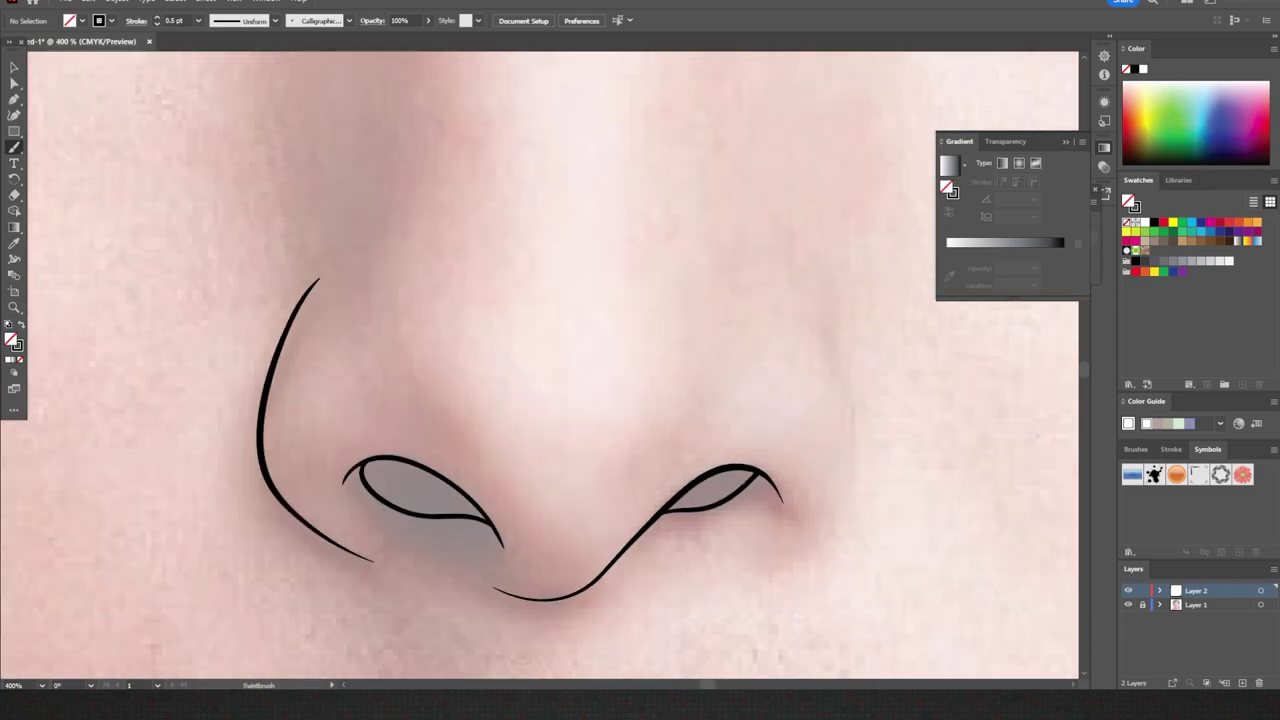
{"action": "left_click_drag", "start_coordinate": [748, 560], "coordinate": [831, 343]}
- Add the creases beside the nose and the nose-bridge line running upward
{"action": "scroll", "coordinate": [760, 420], "scroll_direction": "up", "scroll_amount": 1}
{"action": "left_click_drag", "start_coordinate": [648, 511], "coordinate": [698, 468]}
{"action": "left_click_drag", "start_coordinate": [714, 412], "coordinate": [682, 488]}
{"action": "left_click_drag", "start_coordinate": [404, 362], "coordinate": [500, 538]}
{"action": "scroll", "coordinate": [560, 560], "scroll_direction": "down", "scroll_amount": 1}
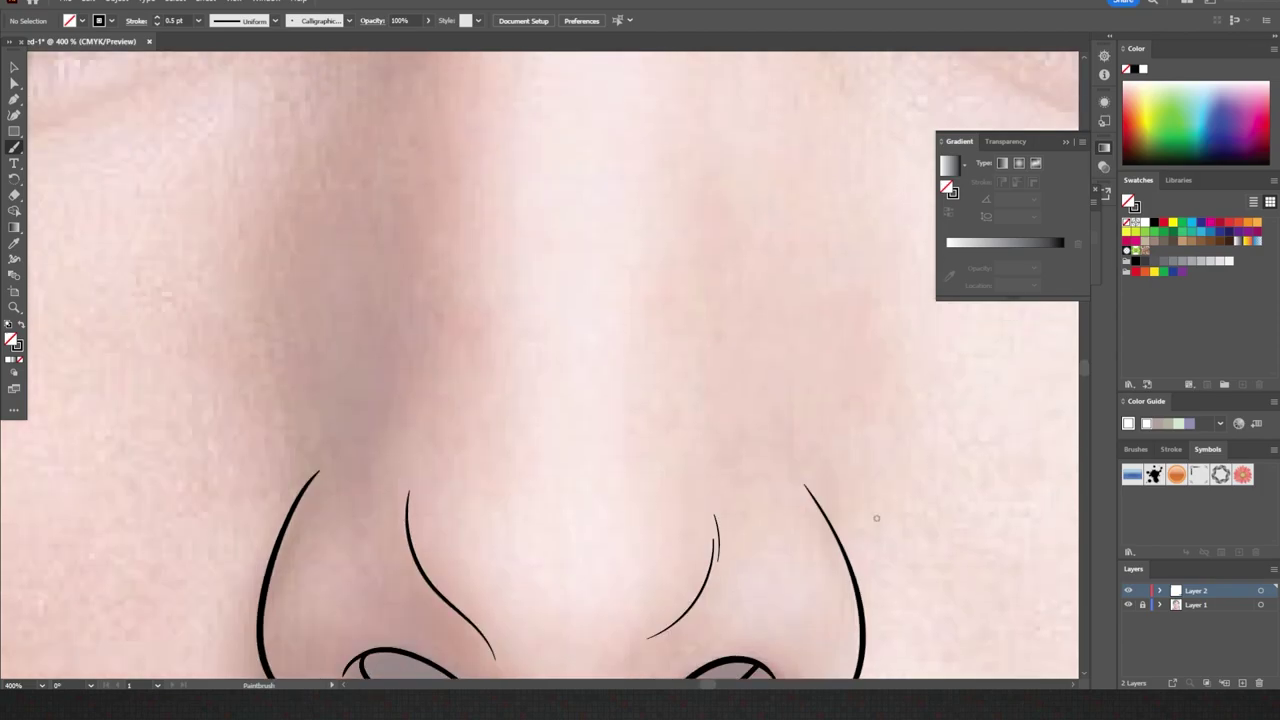
{"action": "scroll", "coordinate": [560, 560], "scroll_direction": "down", "scroll_amount": 2}
{"action": "scroll", "coordinate": [560, 560], "scroll_direction": "up", "scroll_amount": 1}
{"action": "left_click_drag", "start_coordinate": [493, 366], "coordinate": [495, 404]}
{"action": "left_click_drag", "start_coordinate": [491, 232], "coordinate": [493, 366]}
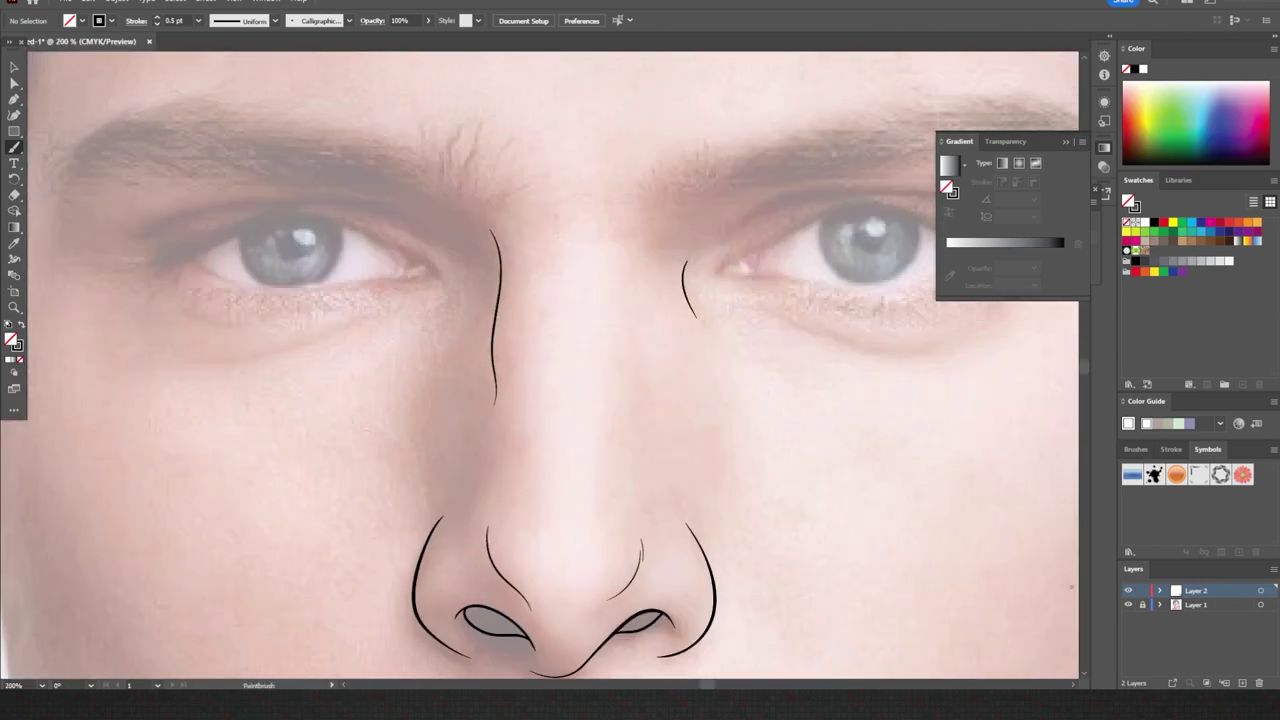
- Draw the line between the lips, the curve under the lower lip and the chin crease
{"action": "scroll", "coordinate": [540, 400], "scroll_direction": "down", "scroll_amount": 2}
{"action": "scroll", "coordinate": [523, 368], "scroll_direction": "up", "scroll_amount": 2}
{"action": "left_click_drag", "start_coordinate": [320, 445], "coordinate": [816, 458]}
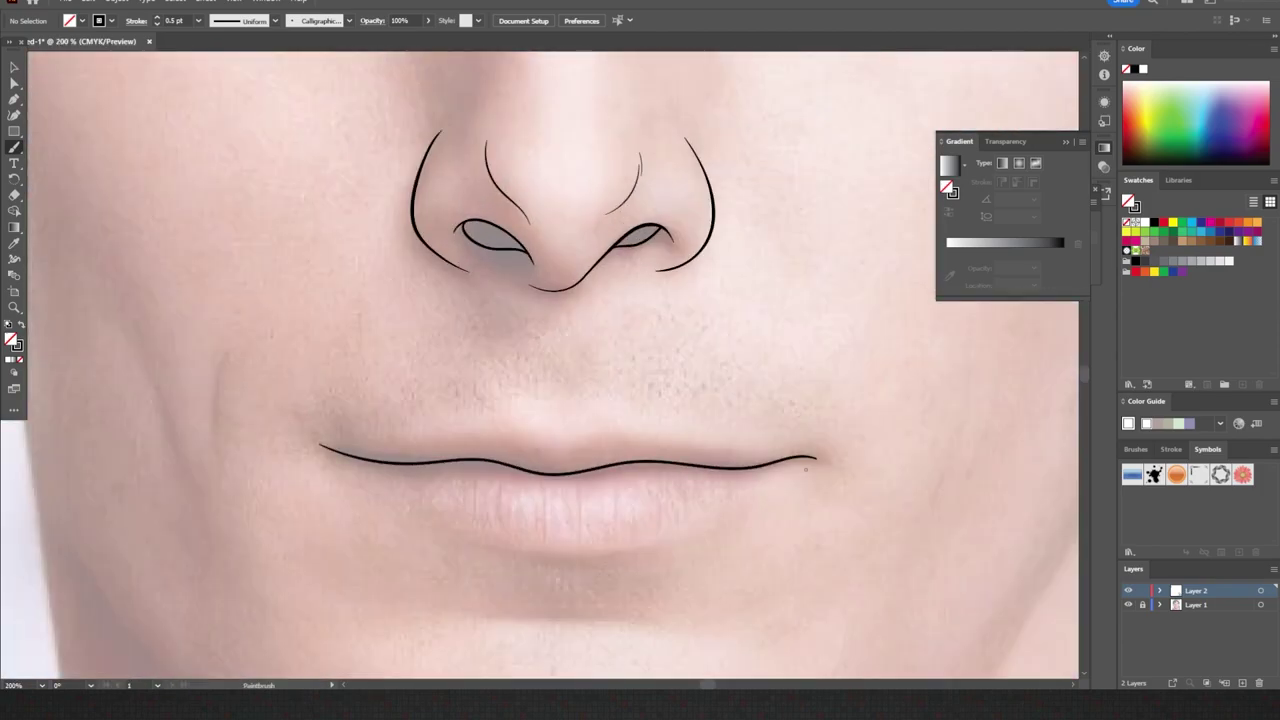
{"action": "scroll", "coordinate": [806, 468], "scroll_direction": "down", "scroll_amount": 2}
{"action": "scroll", "coordinate": [560, 450], "scroll_direction": "up", "scroll_amount": 3}
{"action": "left_click_drag", "start_coordinate": [380, 500], "coordinate": [803, 503]}
{"action": "scroll", "coordinate": [700, 500], "scroll_direction": "down", "scroll_amount": 2}
{"action": "mouse_move", "coordinate": [442, 527]}
{"action": "left_mouse_down"}
{"action": "mouse_move", "coordinate": [618, 518]}
{"action": "mouse_move", "coordinate": [714, 530]}
{"action": "left_mouse_up"}
{"action": "left_click_drag", "start_coordinate": [366, 248], "coordinate": [771, 250]}
{"action": "scroll", "coordinate": [650, 450], "scroll_direction": "down", "scroll_amount": 5}
- Outline the first eye at 0.5 pt, with its under-eye and upper-lid creases
{"action": "left_click", "coordinate": [1128, 604]}
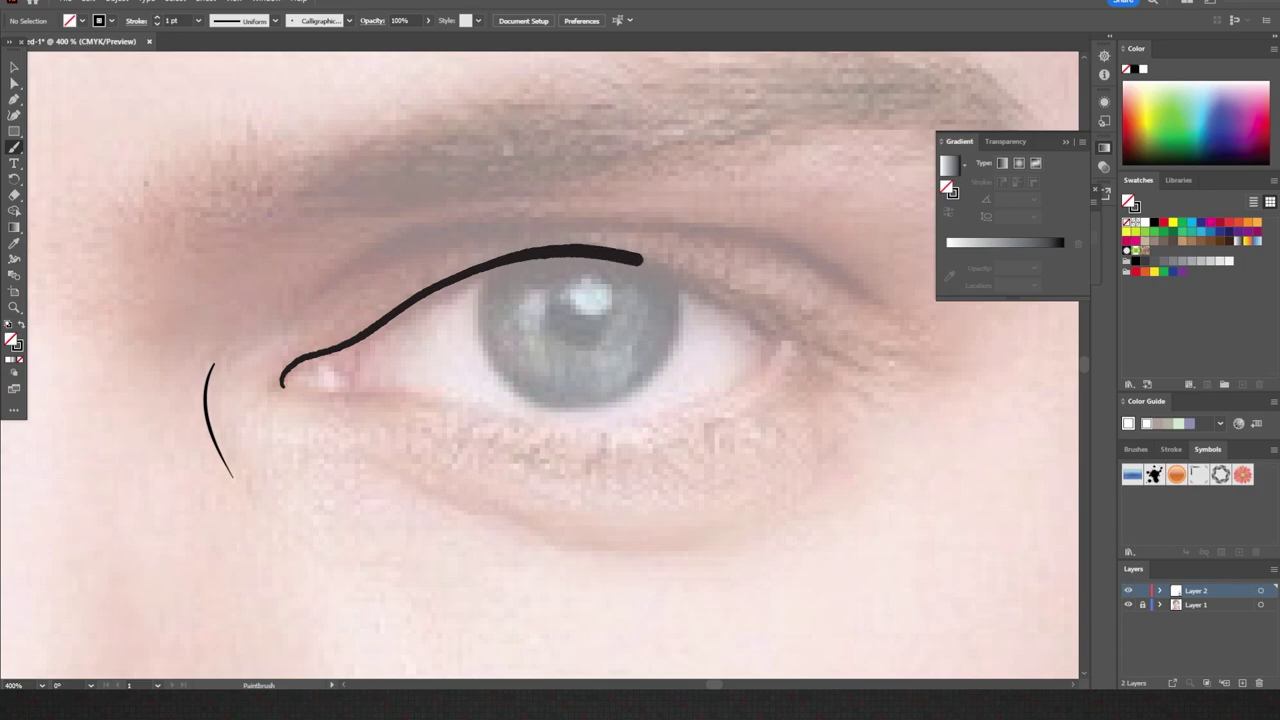
{"action": "left_click_drag", "start_coordinate": [283, 378], "coordinate": [846, 348]}
{"action": "left_click", "coordinate": [198, 20]}
{"action": "left_click", "coordinate": [215, 52]}
{"action": "mouse_move", "coordinate": [358, 382]}
{"action": "left_mouse_down"}
{"action": "mouse_move", "coordinate": [766, 362]}
{"action": "mouse_move", "coordinate": [788, 340]}
{"action": "left_mouse_up"}
{"action": "left_click_drag", "start_coordinate": [330, 446], "coordinate": [645, 550]}
{"action": "mouse_move", "coordinate": [280, 330]}
{"action": "left_mouse_down"}
{"action": "mouse_move", "coordinate": [464, 218]}
{"action": "mouse_move", "coordinate": [855, 330]}
{"action": "left_mouse_up"}
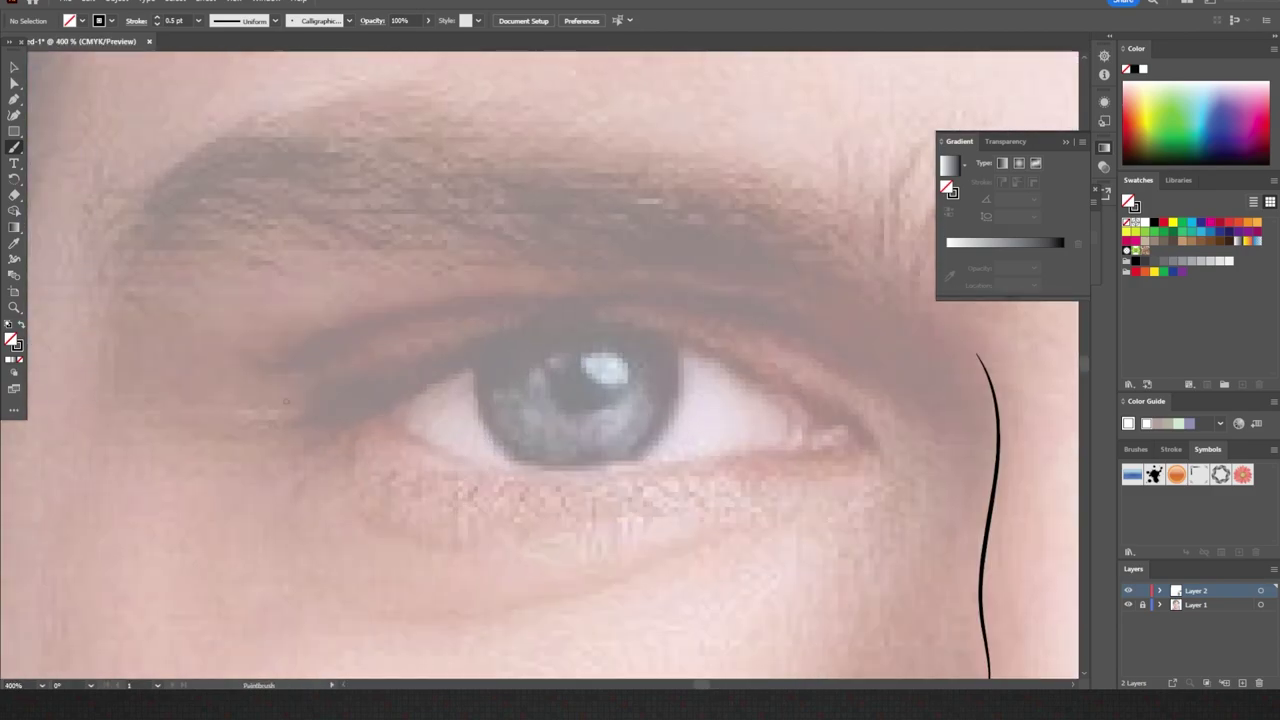
- Outline the second eye with its lid crease and under-eye line
{"action": "mouse_move", "coordinate": [254, 424]}
{"action": "left_mouse_down"}
{"action": "mouse_move", "coordinate": [590, 326]}
{"action": "mouse_move", "coordinate": [865, 450]}
{"action": "left_mouse_up"}
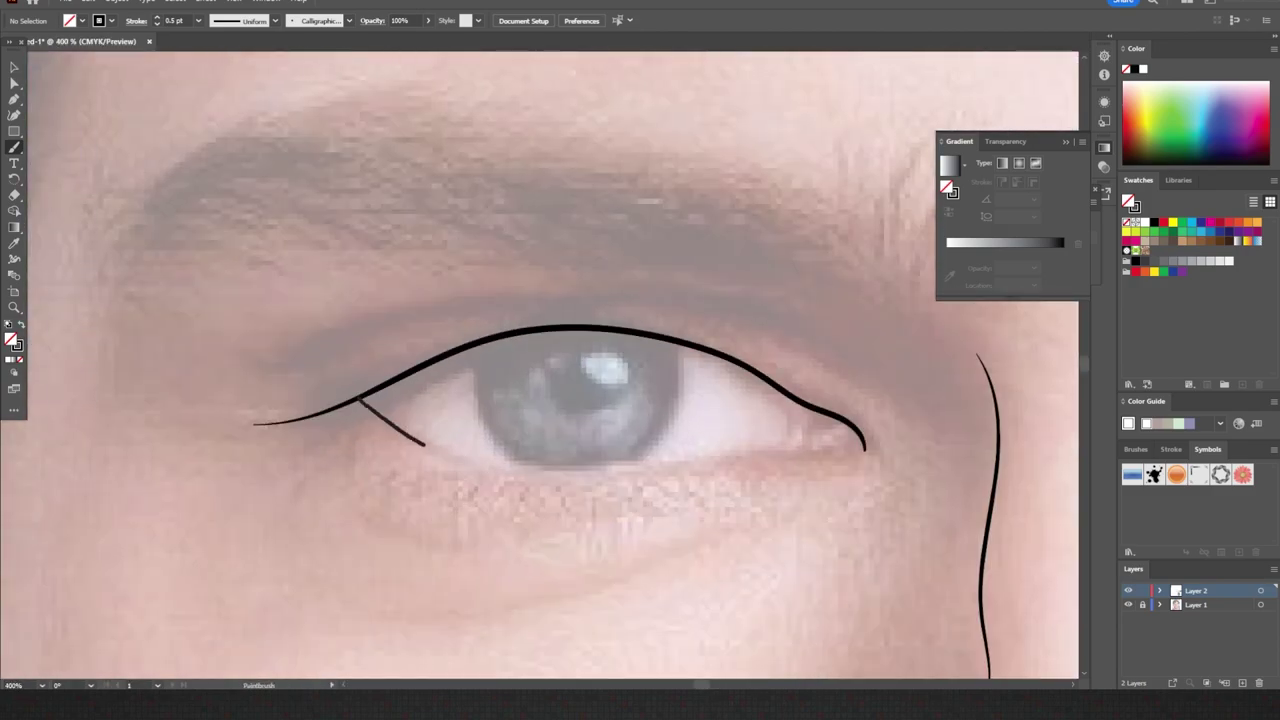
{"action": "left_click_drag", "start_coordinate": [425, 445], "coordinate": [862, 448]}
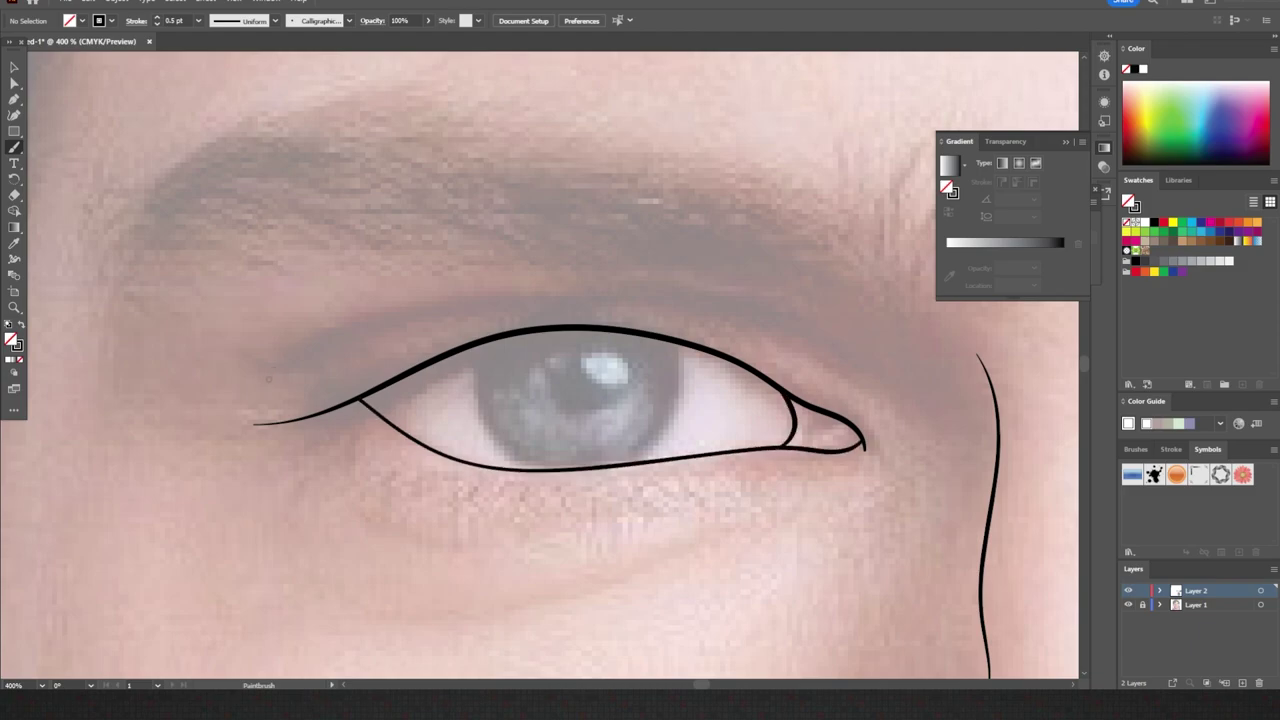
{"action": "mouse_move", "coordinate": [276, 378]}
{"action": "left_mouse_down"}
{"action": "mouse_move", "coordinate": [810, 320]}
{"action": "mouse_move", "coordinate": [892, 384]}
{"action": "left_mouse_up"}
{"action": "left_click_drag", "start_coordinate": [582, 594], "coordinate": [780, 526]}
- Switch to a heavier stroke and draw the jawline and both outer ear edges
{"action": "left_click", "coordinate": [198, 20]}
{"action": "left_click", "coordinate": [215, 79]}
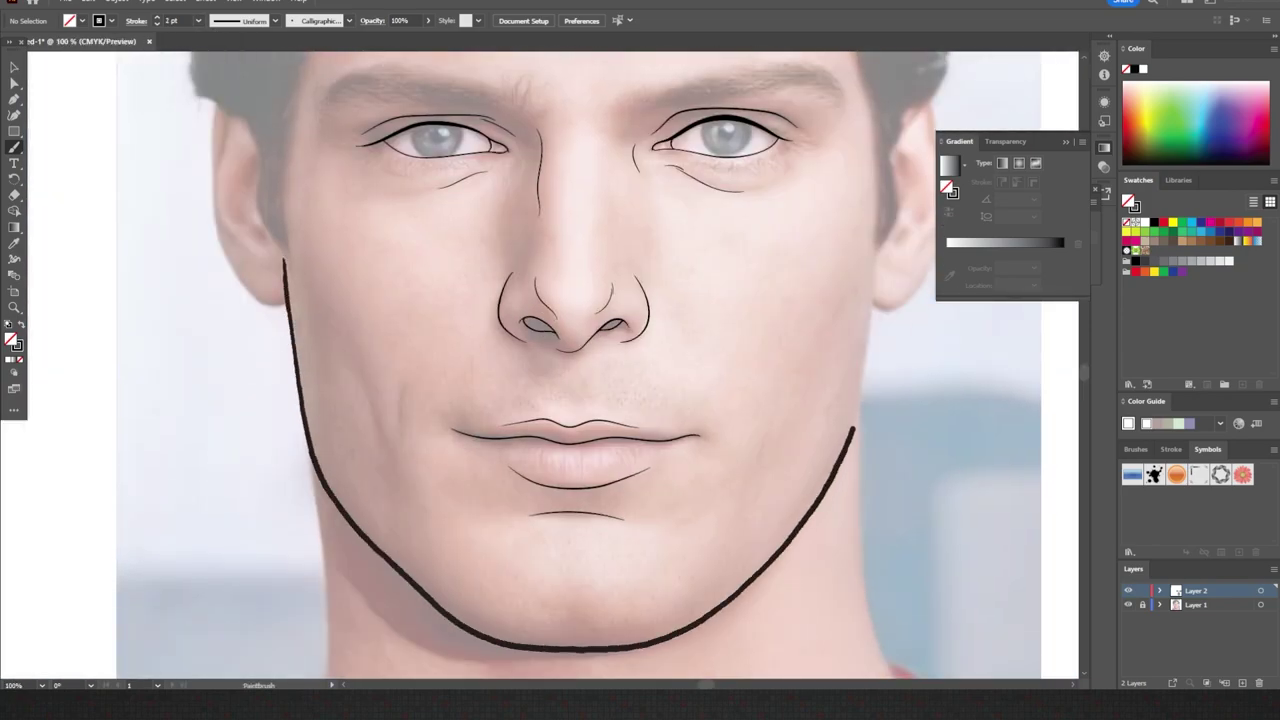
{"action": "left_click_drag", "start_coordinate": [292, 336], "coordinate": [874, 242]}
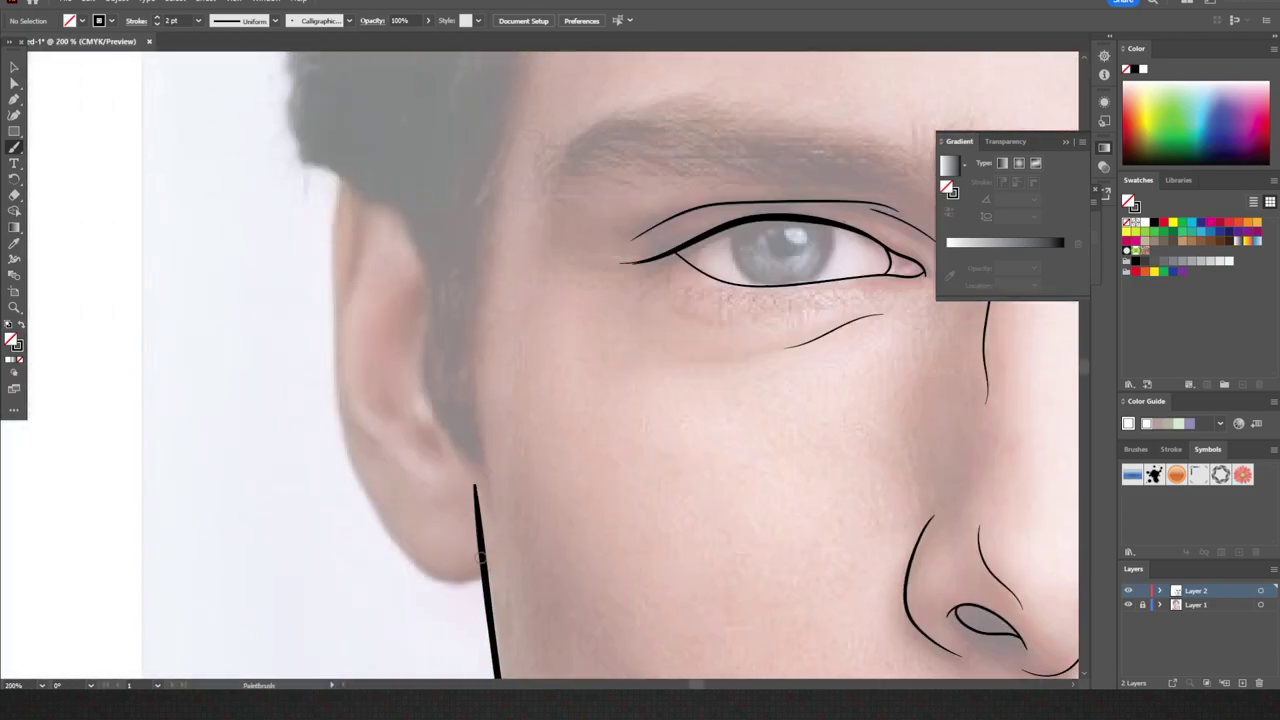
{"action": "mouse_move", "coordinate": [480, 578]}
{"action": "left_mouse_down"}
{"action": "mouse_move", "coordinate": [349, 471]}
{"action": "mouse_move", "coordinate": [349, 178]}
{"action": "left_mouse_up"}
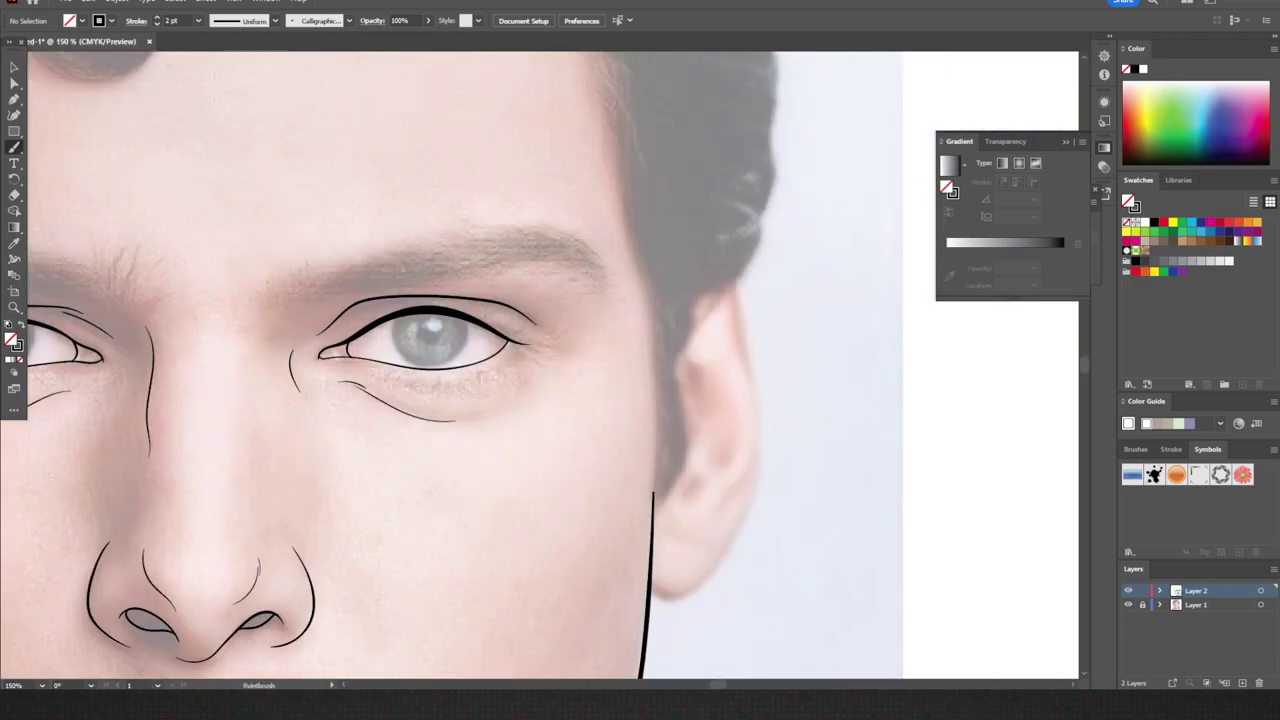
{"action": "left_click_drag", "start_coordinate": [651, 577], "coordinate": [700, 262]}
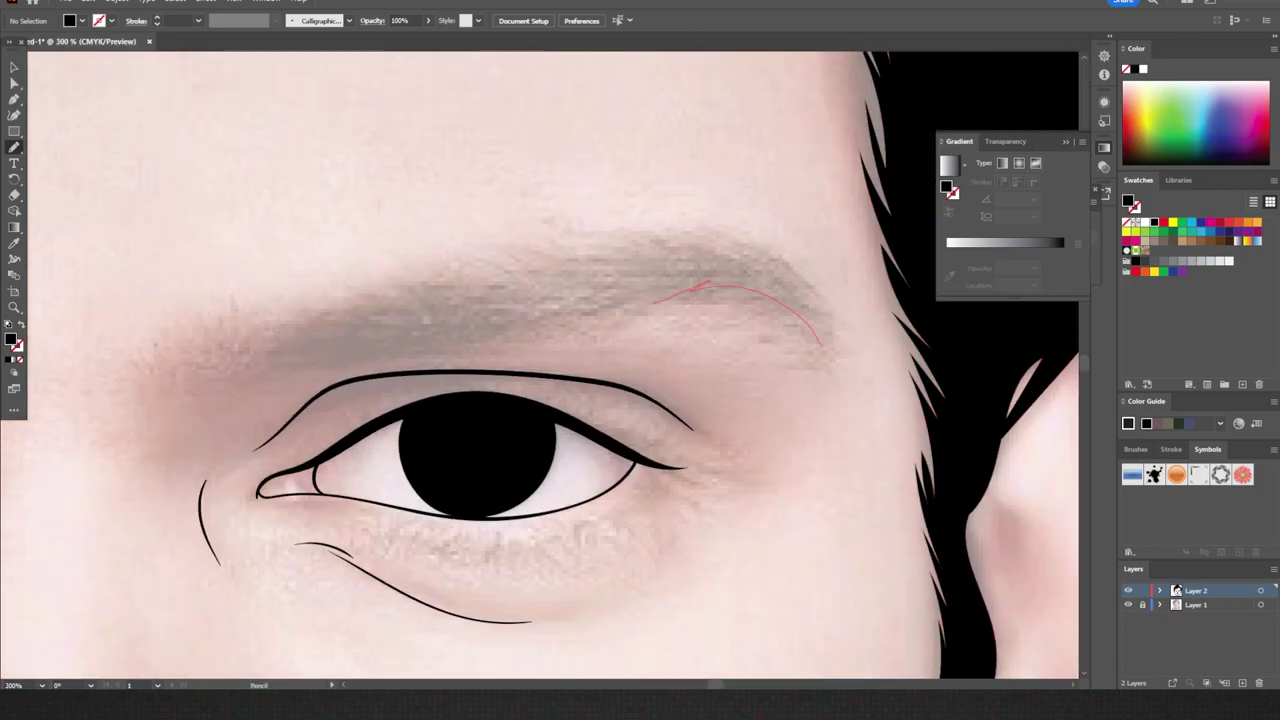
- Trace the rough outline of an eyebrow shape
{"action": "left_click_drag", "start_coordinate": [352, 296], "coordinate": [462, 270]}
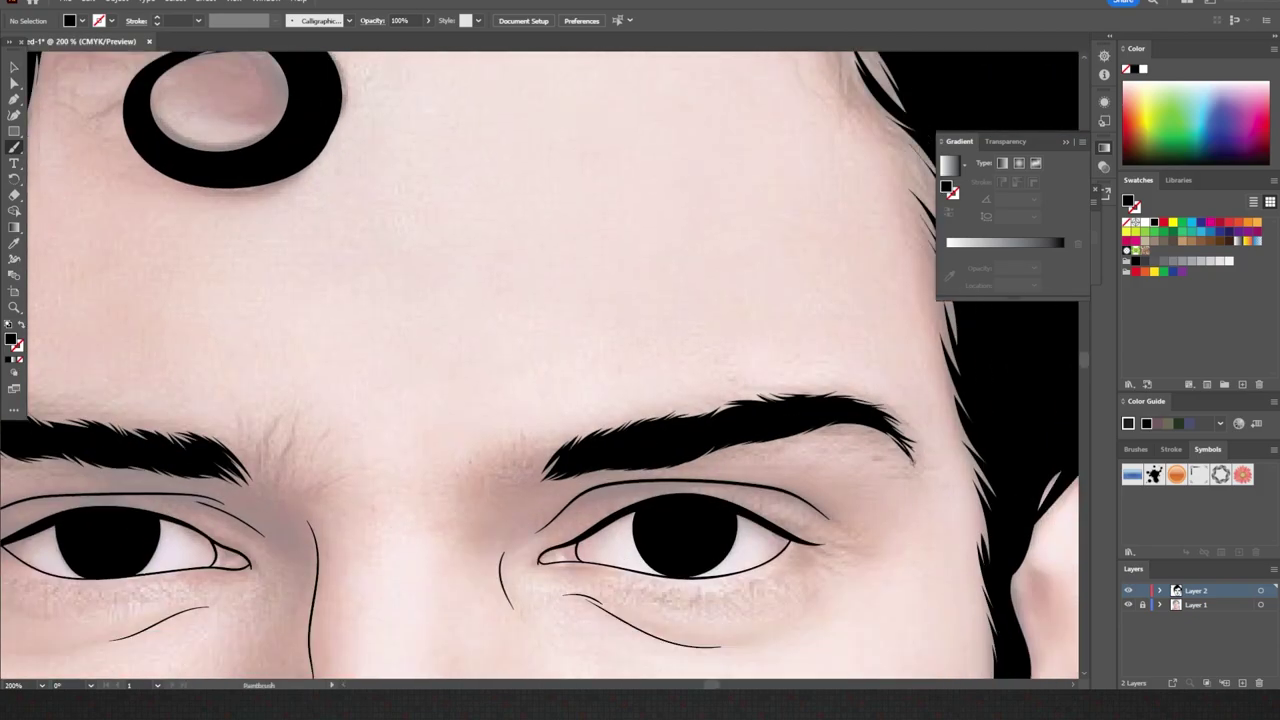
- Swap fill and stroke colours and set an extra-thin 0.25 pt stroke
{"action": "key", "text": "shift+x"}
{"action": "left_click", "coordinate": [198, 20]}
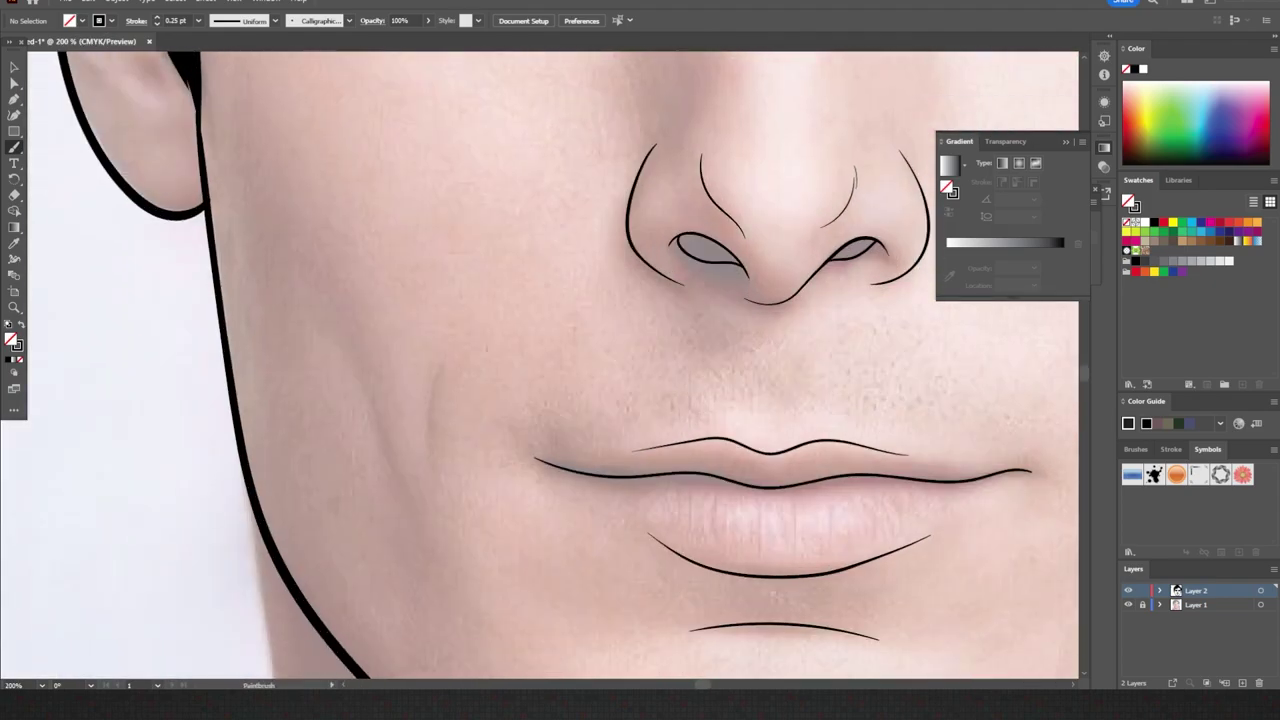
- Set a 1 pt stroke and draw three cheek crease lines
{"action": "left_click", "coordinate": [198, 20]}
{"action": "left_click", "coordinate": [214, 78]}
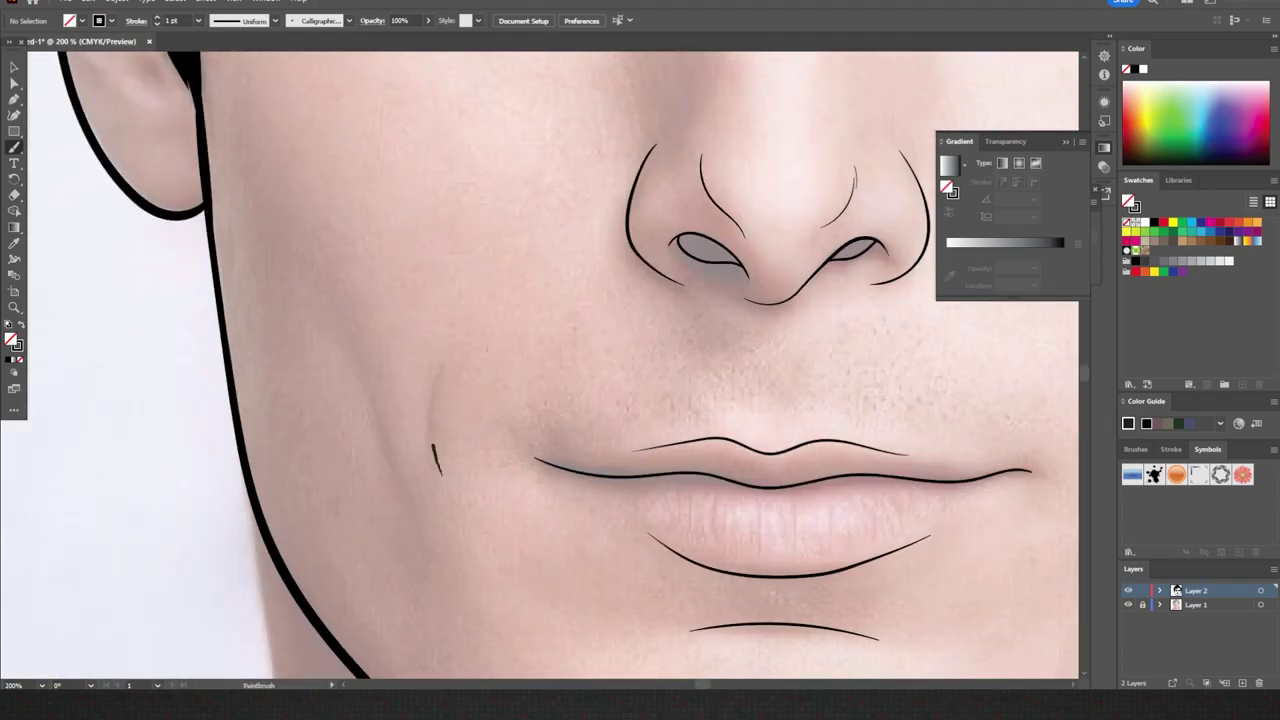
{"action": "left_click_drag", "start_coordinate": [430, 368], "coordinate": [441, 474]}
{"action": "left_click_drag", "start_coordinate": [420, 440], "coordinate": [376, 526]}
{"action": "left_click_drag", "start_coordinate": [418, 306], "coordinate": [322, 526]}
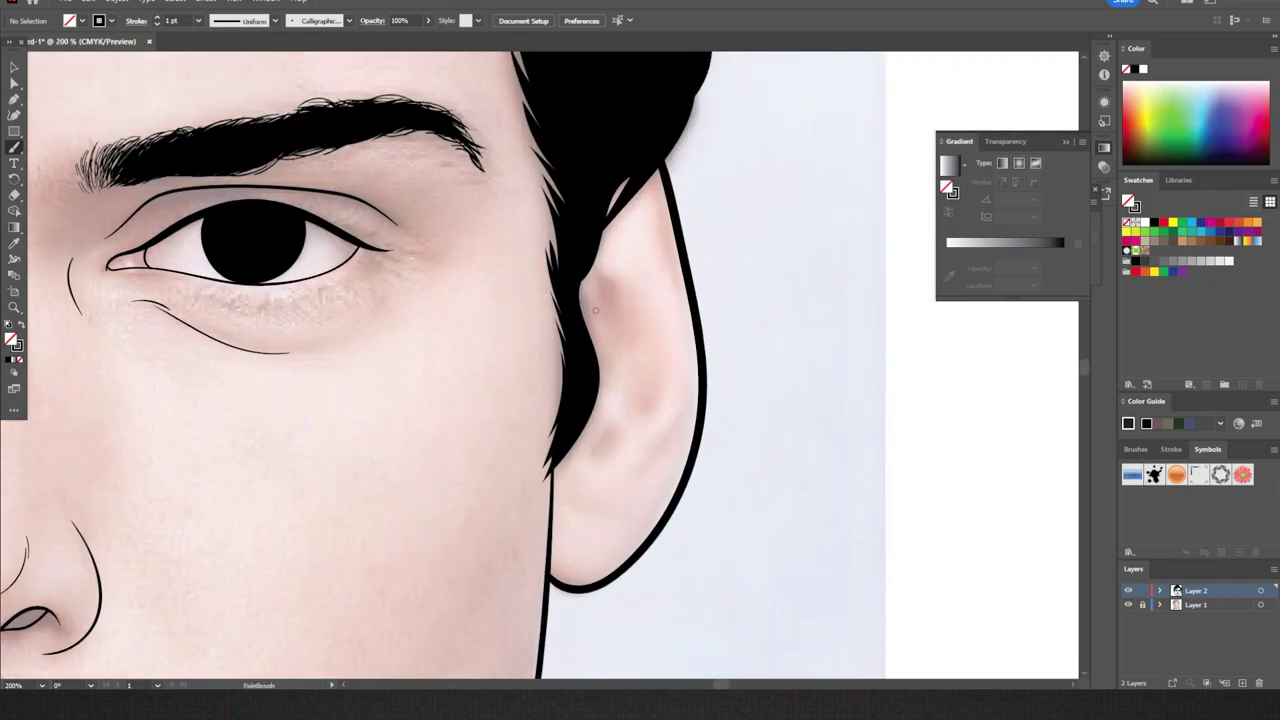
- Draw the inner folds of both ears
{"action": "mouse_move", "coordinate": [594, 302]}
{"action": "left_mouse_down"}
{"action": "mouse_move", "coordinate": [592, 460]}
{"action": "mouse_move", "coordinate": [665, 360]}
{"action": "left_mouse_up"}
{"action": "left_click_drag", "start_coordinate": [580, 280], "coordinate": [660, 342]}
{"action": "left_click_drag", "start_coordinate": [700, 402], "coordinate": [628, 482]}
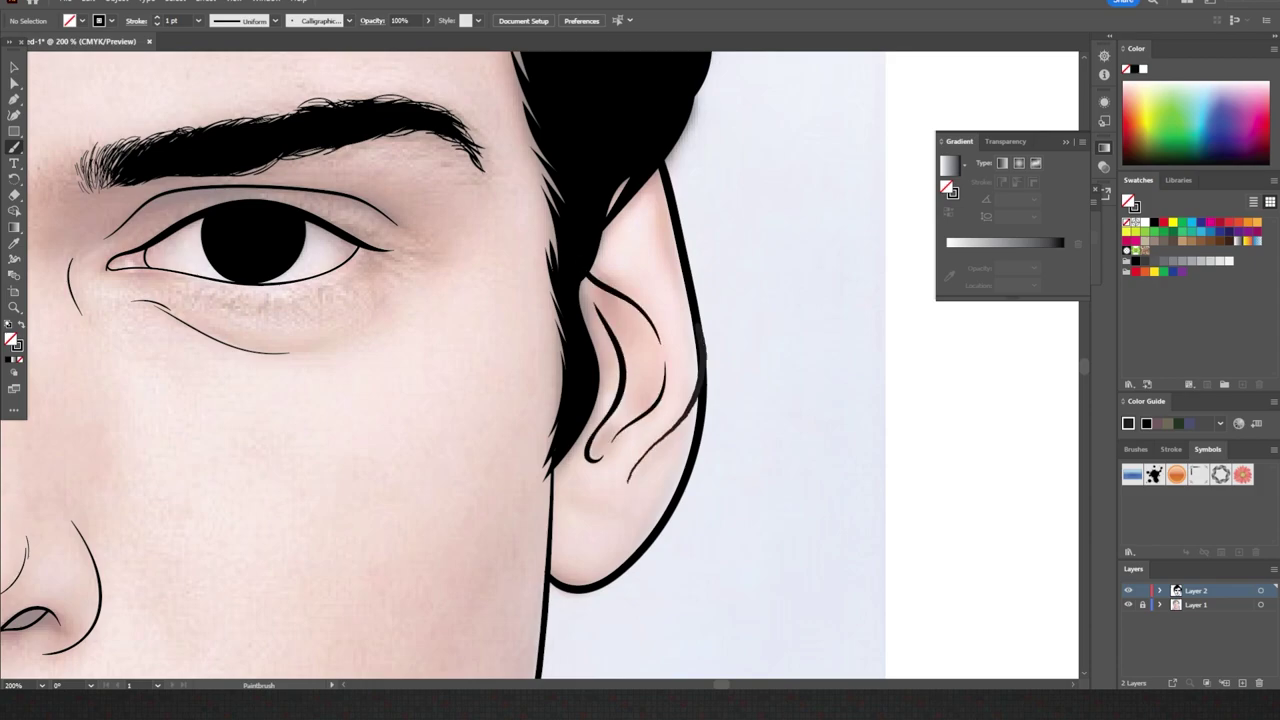
{"action": "left_click_drag", "start_coordinate": [645, 190], "coordinate": [690, 320]}
{"action": "left_click_drag", "start_coordinate": [606, 188], "coordinate": [636, 255]}
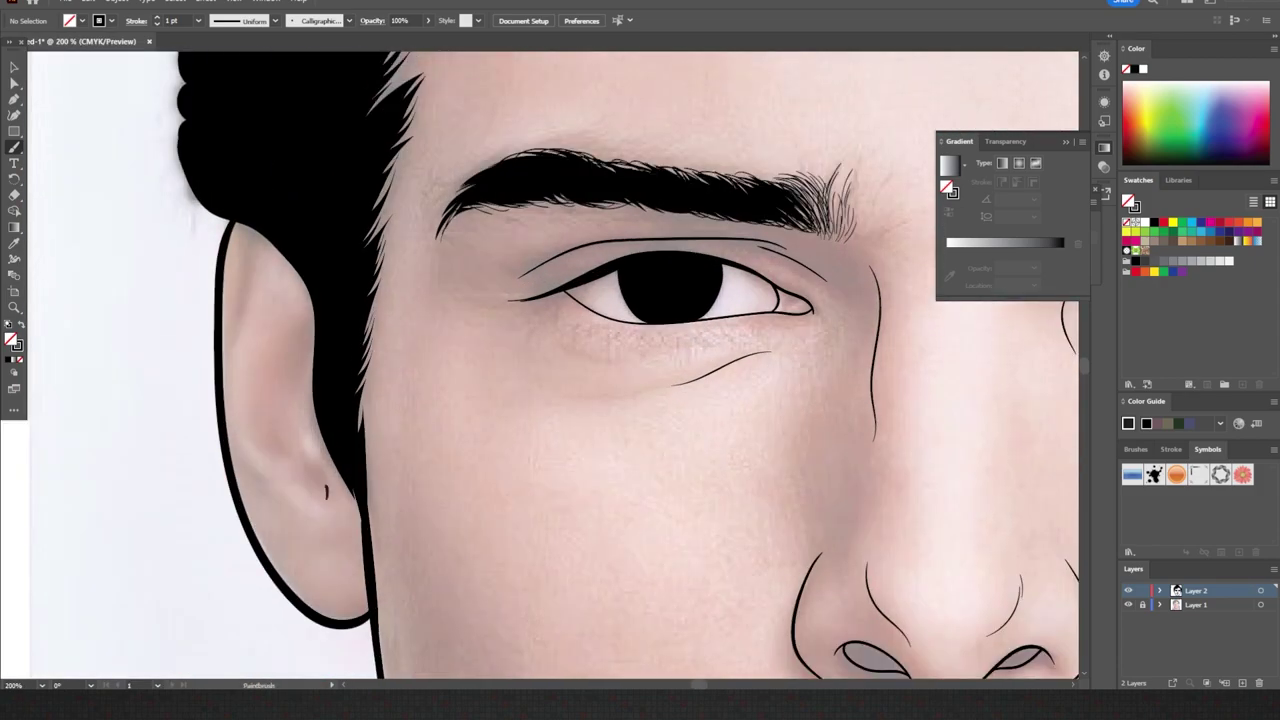
{"action": "left_click_drag", "start_coordinate": [318, 290], "coordinate": [325, 495]}
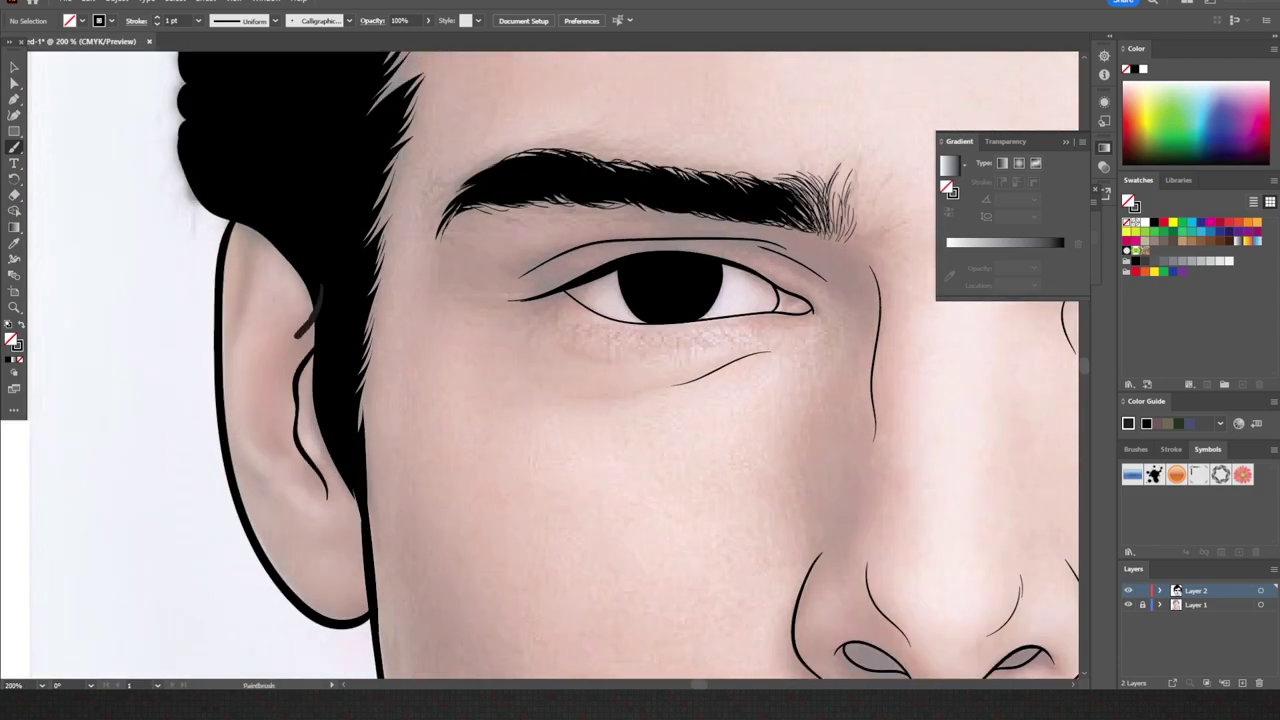
{"action": "left_click_drag", "start_coordinate": [318, 318], "coordinate": [252, 385]}
{"action": "left_click_drag", "start_coordinate": [248, 402], "coordinate": [302, 482]}
- Retouch the top of the left nostril and nearby strokes
{"action": "key", "text": "ctrl+minus"}
{"action": "key", "text": "ctrl+minus"}
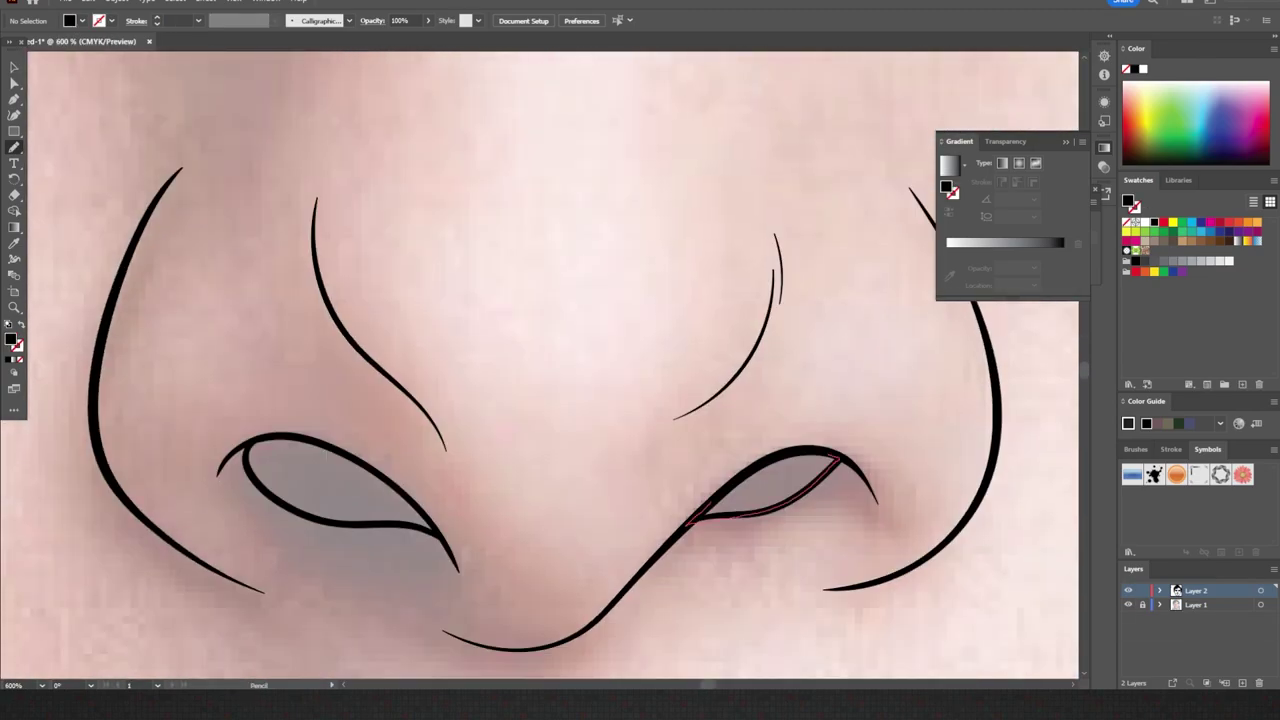
{"action": "left_click_drag", "start_coordinate": [262, 437], "coordinate": [308, 437]}
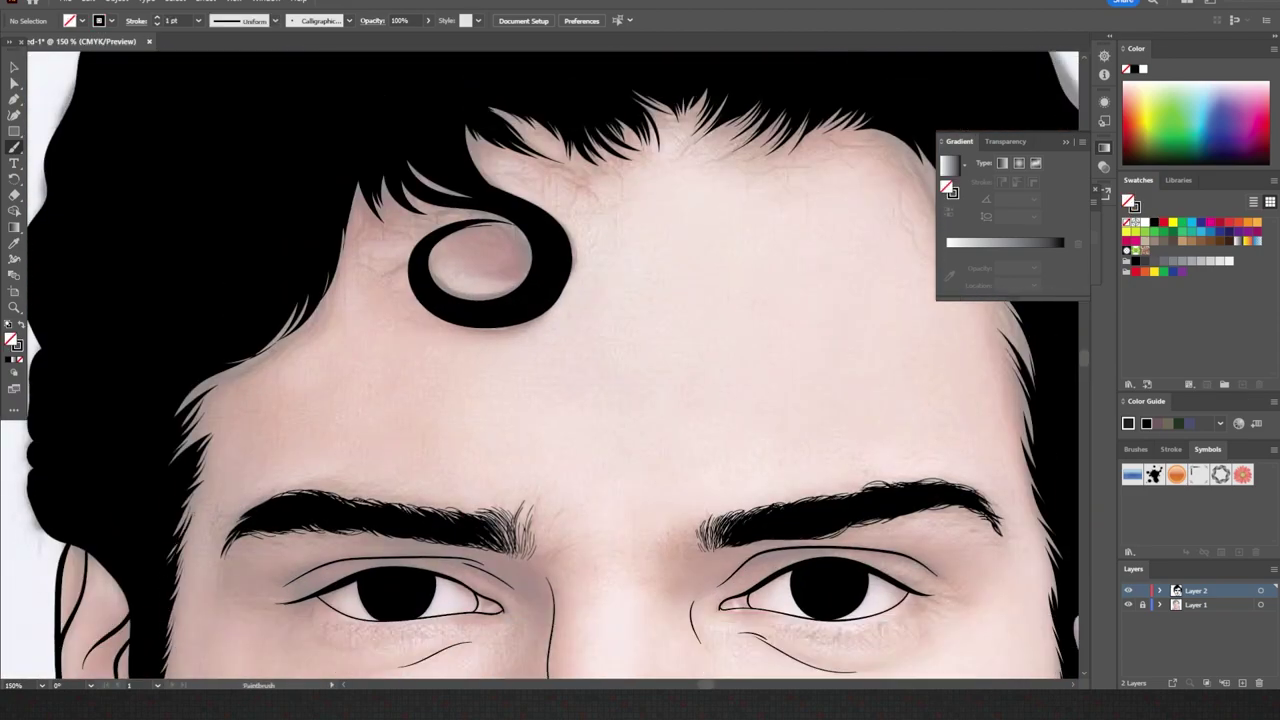
{"action": "mouse_move", "coordinate": [200, 430]}
{"action": "left_mouse_down"}
{"action": "mouse_move", "coordinate": [285, 345]}
{"action": "mouse_move", "coordinate": [340, 240]}
{"action": "left_mouse_up"}
{"action": "scroll", "coordinate": [550, 380], "scroll_direction": "up", "scroll_amount": 2}
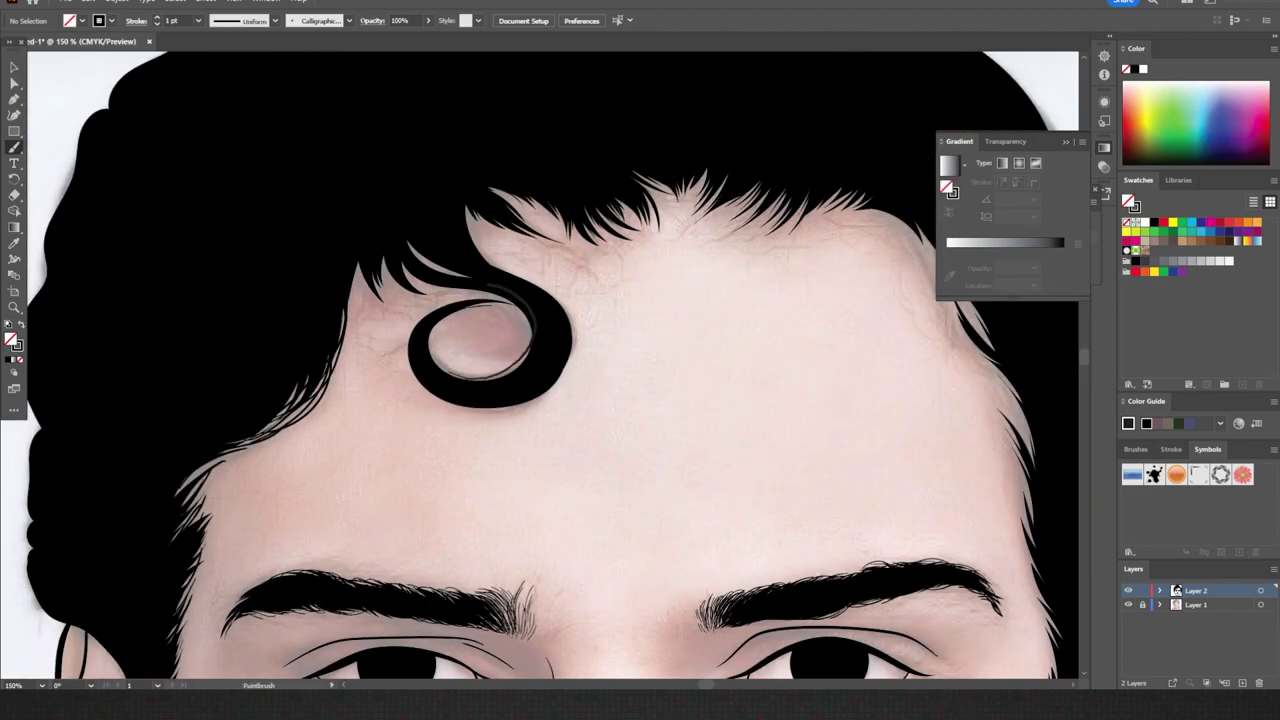
{"action": "mouse_move", "coordinate": [410, 290]}
{"action": "left_mouse_down"}
{"action": "mouse_move", "coordinate": [530, 360]}
{"action": "mouse_move", "coordinate": [375, 282]}
{"action": "mouse_move", "coordinate": [370, 255]}
{"action": "left_mouse_up"}
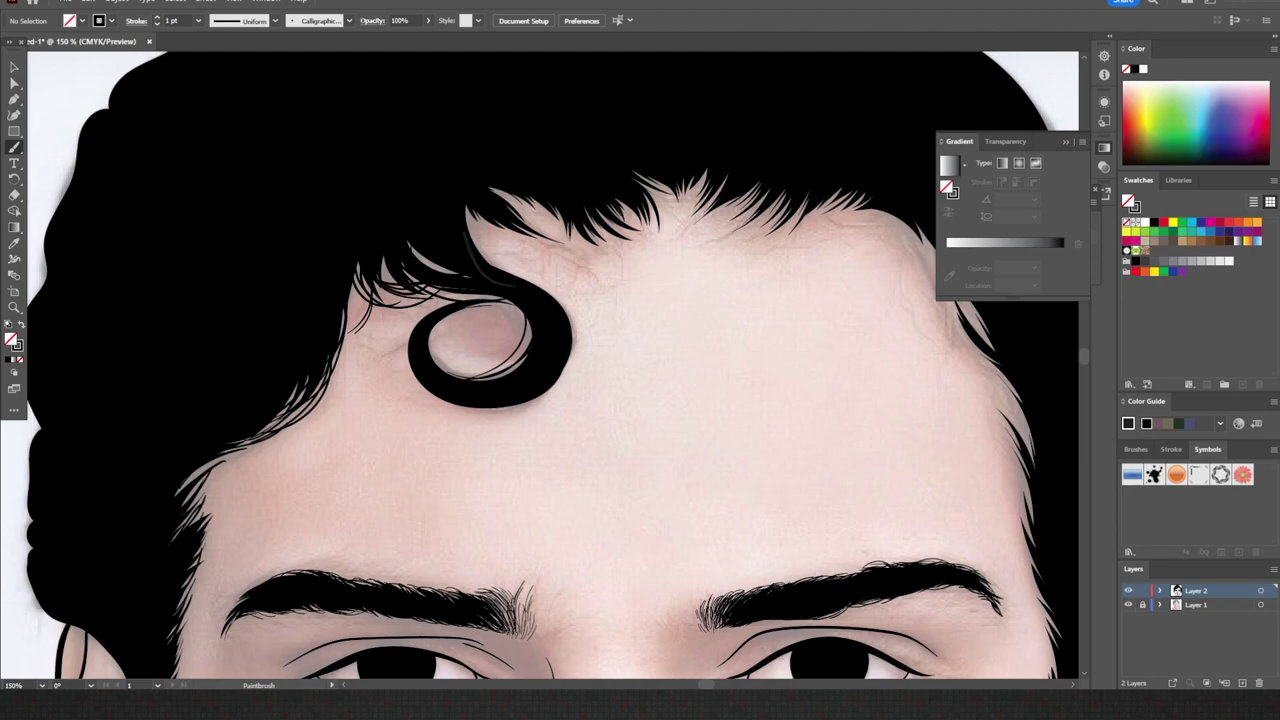
- Paint thin hair strands along the hairline and thicken the curl's outer edge
{"action": "left_click_drag", "start_coordinate": [478, 220], "coordinate": [572, 264]}
{"action": "left_click_drag", "start_coordinate": [545, 322], "coordinate": [495, 398]}
{"action": "left_click_drag", "start_coordinate": [470, 216], "coordinate": [540, 252]}
{"action": "mouse_move", "coordinate": [490, 188]}
{"action": "left_mouse_down"}
{"action": "mouse_move", "coordinate": [614, 250]}
{"action": "mouse_move", "coordinate": [564, 212]}
{"action": "left_mouse_up"}
{"action": "left_click_drag", "start_coordinate": [588, 228], "coordinate": [644, 246]}
{"action": "mouse_move", "coordinate": [470, 200]}
{"action": "left_mouse_down"}
{"action": "mouse_move", "coordinate": [566, 234]}
{"action": "mouse_move", "coordinate": [546, 192]}
{"action": "left_mouse_up"}
{"action": "key", "text": "ctrl+0"}
{"action": "key", "text": "ctrl+1"}
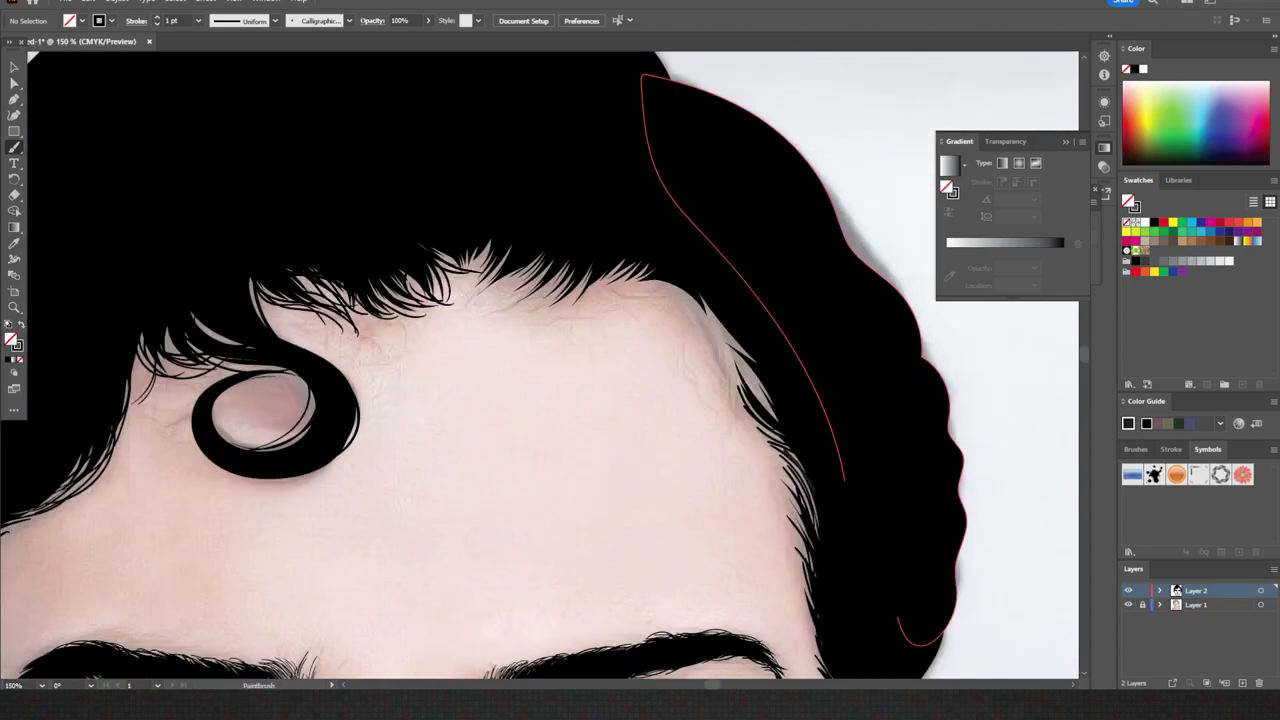
{"action": "mouse_move", "coordinate": [810, 490]}
{"action": "left_mouse_down"}
{"action": "mouse_move", "coordinate": [745, 345]}
{"action": "mouse_move", "coordinate": [706, 305]}
{"action": "mouse_move", "coordinate": [615, 288]}
{"action": "left_mouse_up"}
{"action": "mouse_move", "coordinate": [760, 395]}
{"action": "left_mouse_down"}
{"action": "mouse_move", "coordinate": [600, 275]}
{"action": "mouse_move", "coordinate": [720, 330]}
{"action": "left_mouse_up"}
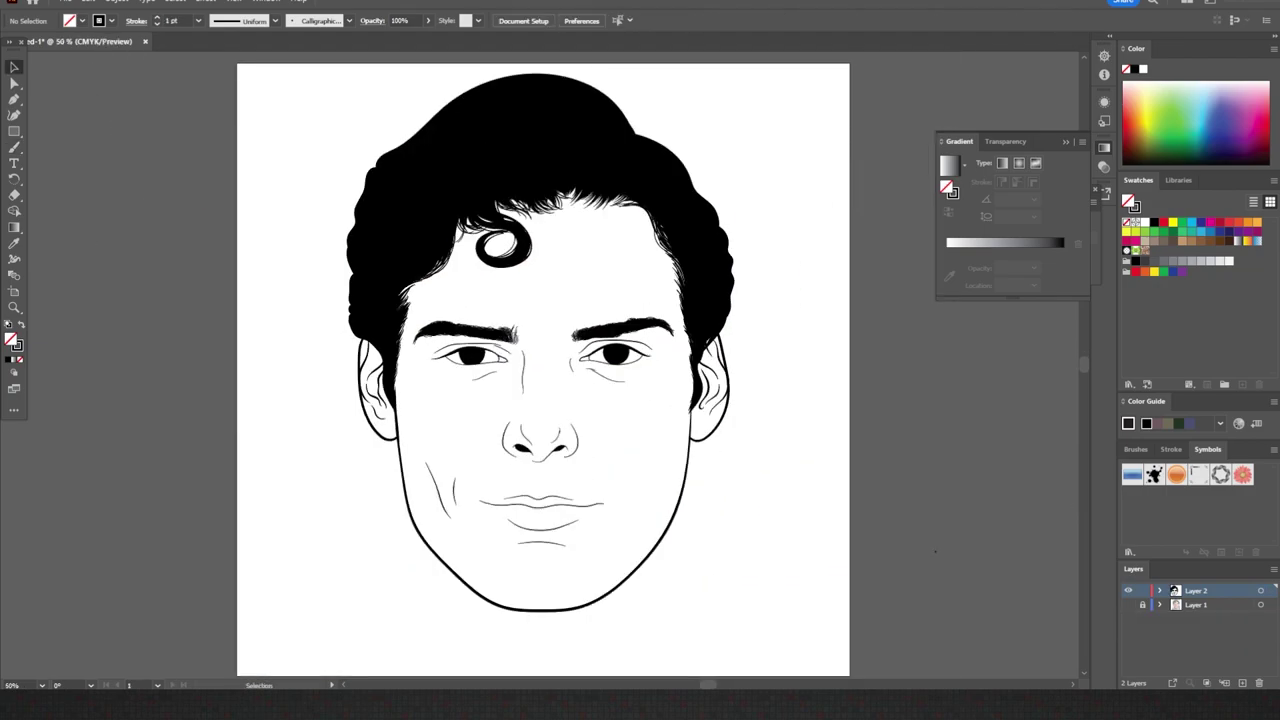
- Merge all the line art with Pathfinder and duplicate the drawing layer
{"action": "key", "text": "ctrl+a"}
{"action": "key", "text": "shift+ctrl+F9"}
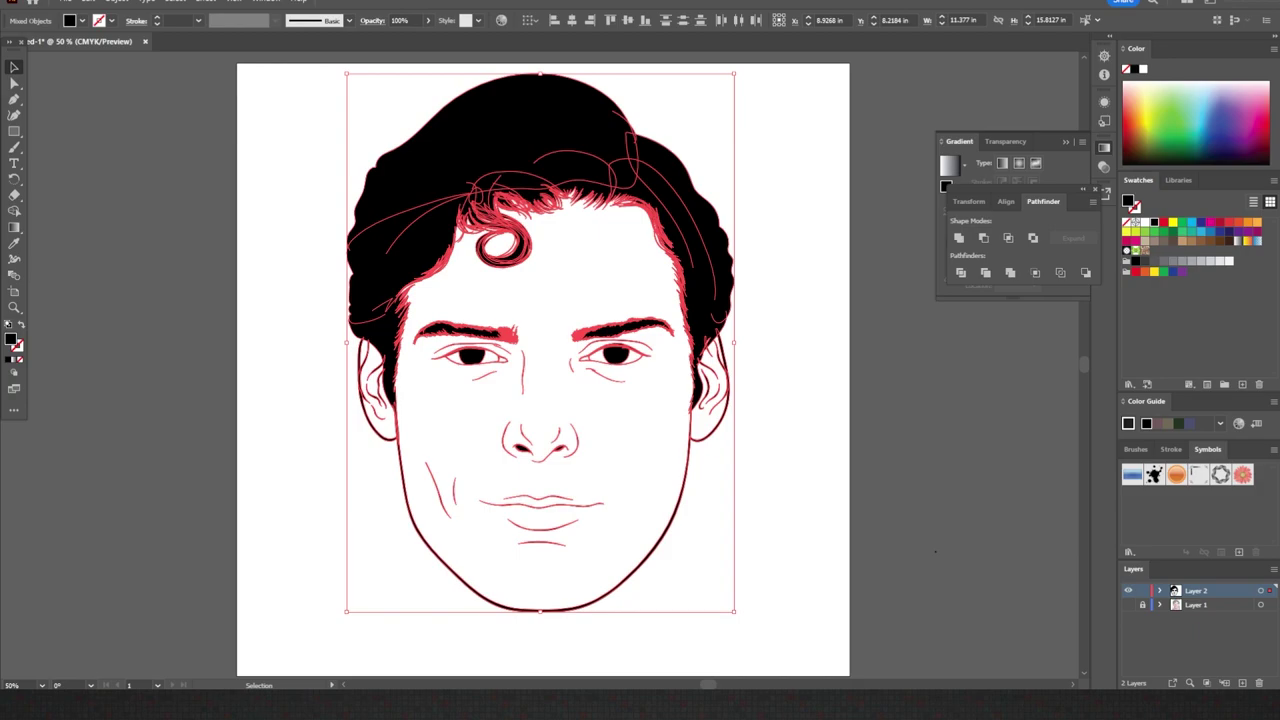
{"action": "left_click", "coordinate": [1010, 272]}
{"action": "left_click_drag", "start_coordinate": [1195, 590], "coordinate": [1241, 683]}
- Load the CHIWORLD SKIN TONES #1 swatch library from the pc files folder
{"action": "left_click", "coordinate": [1129, 384]}
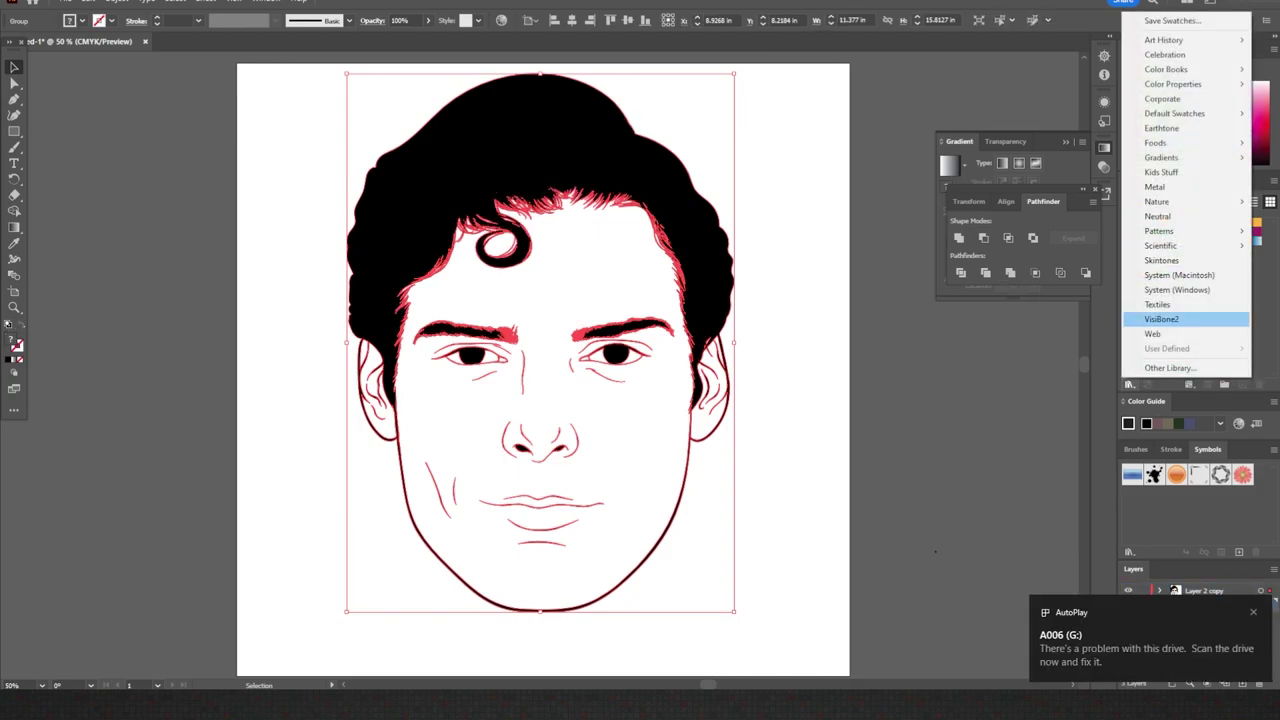
{"action": "left_click", "coordinate": [1170, 367]}
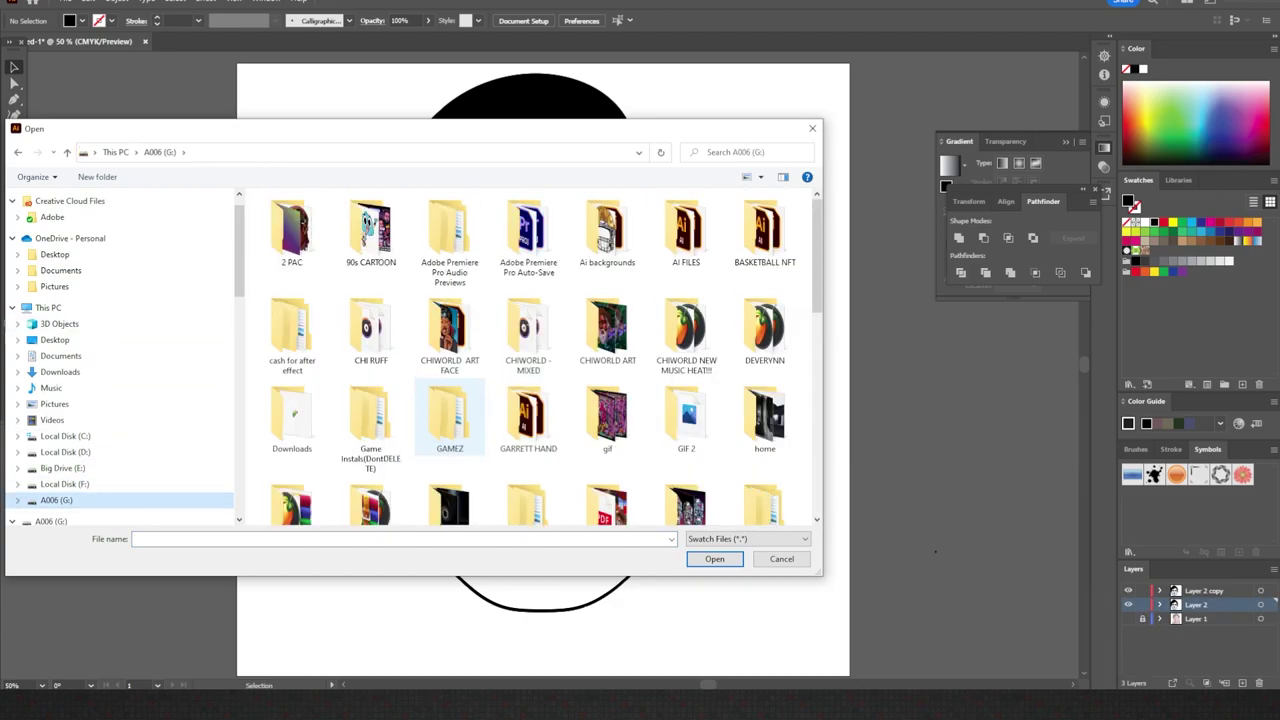
{"action": "double_click", "coordinate": [686, 280]}
{"action": "double_click", "coordinate": [449, 330]}
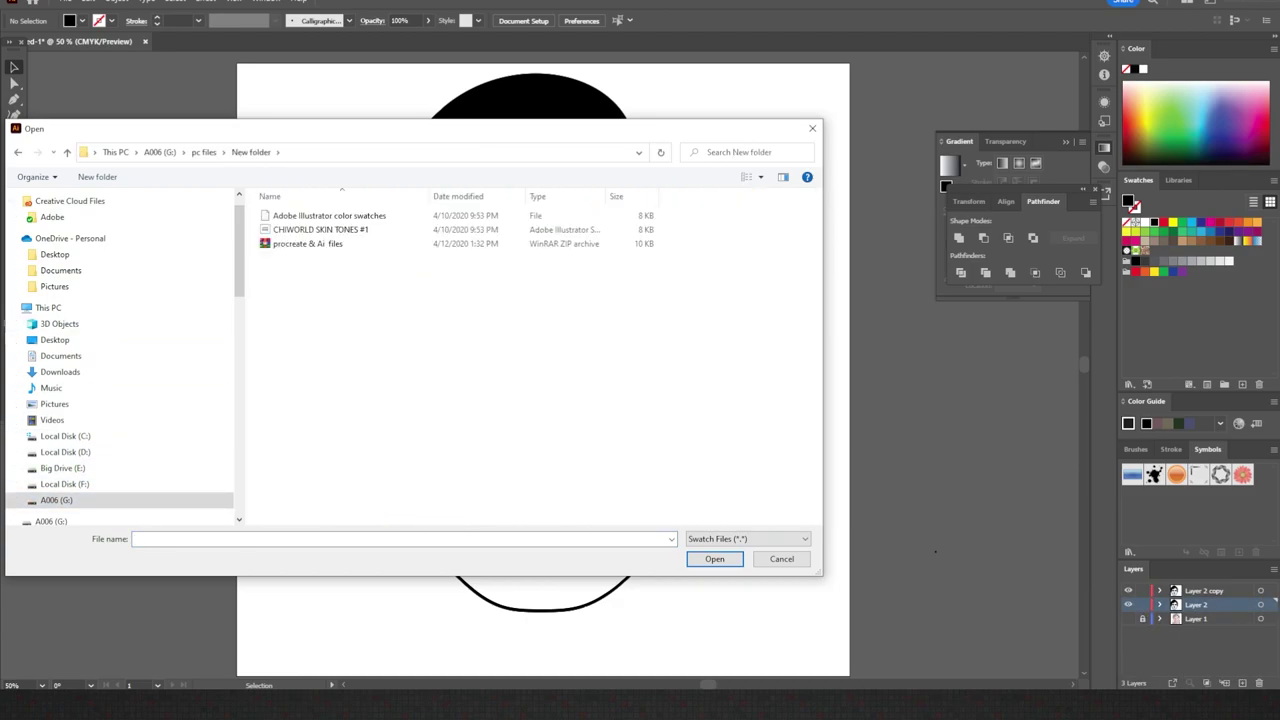
{"action": "double_click", "coordinate": [320, 220]}
- Draw a skin-tone rectangle over the face, send it back, and group it with the line art
{"action": "left_click_drag", "start_coordinate": [300, 72], "coordinate": [850, 652]}
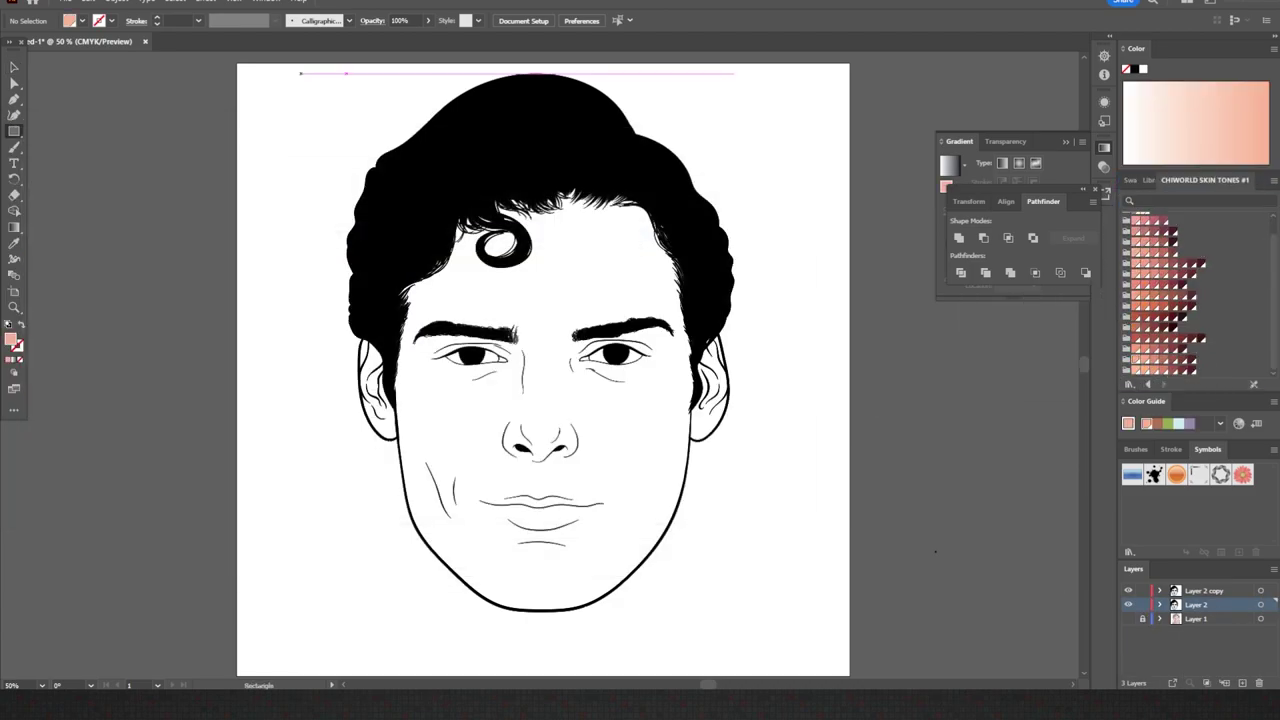
{"action": "right_click", "coordinate": [766, 206]}
{"action": "key", "text": "ctrl+a"}
{"action": "right_click", "coordinate": [767, 307]}
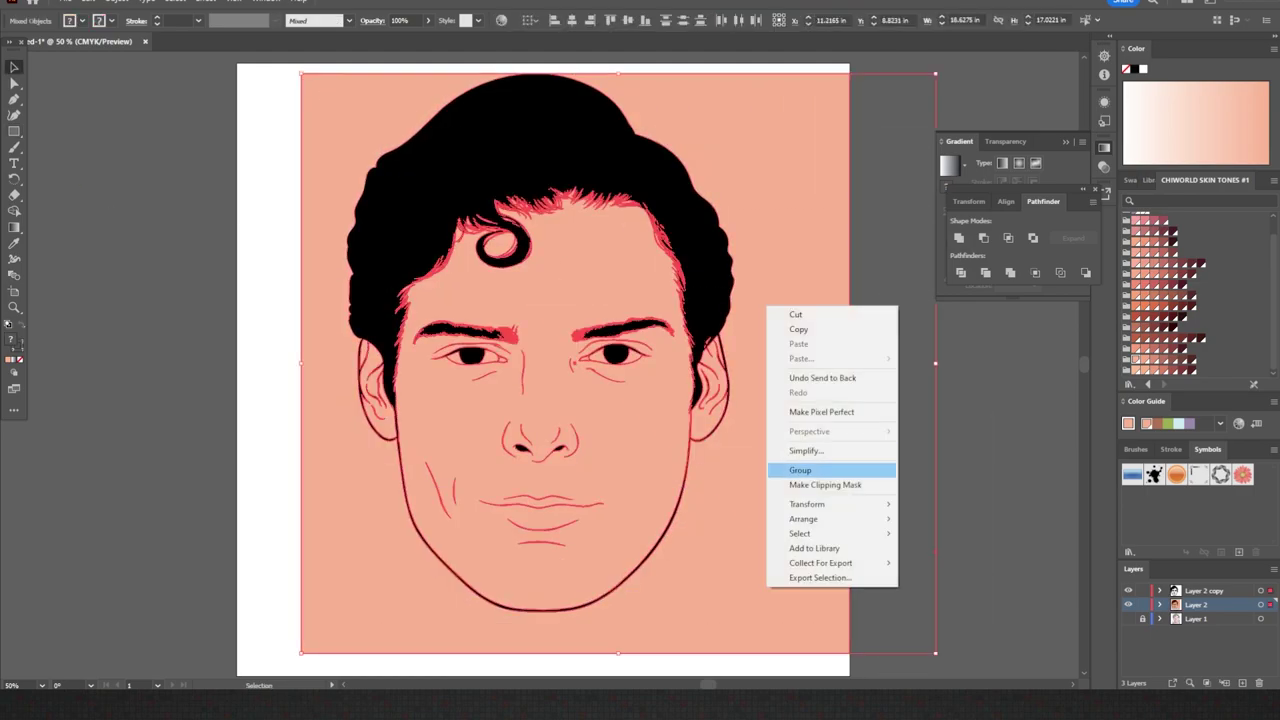
{"action": "left_click", "coordinate": [825, 484]}
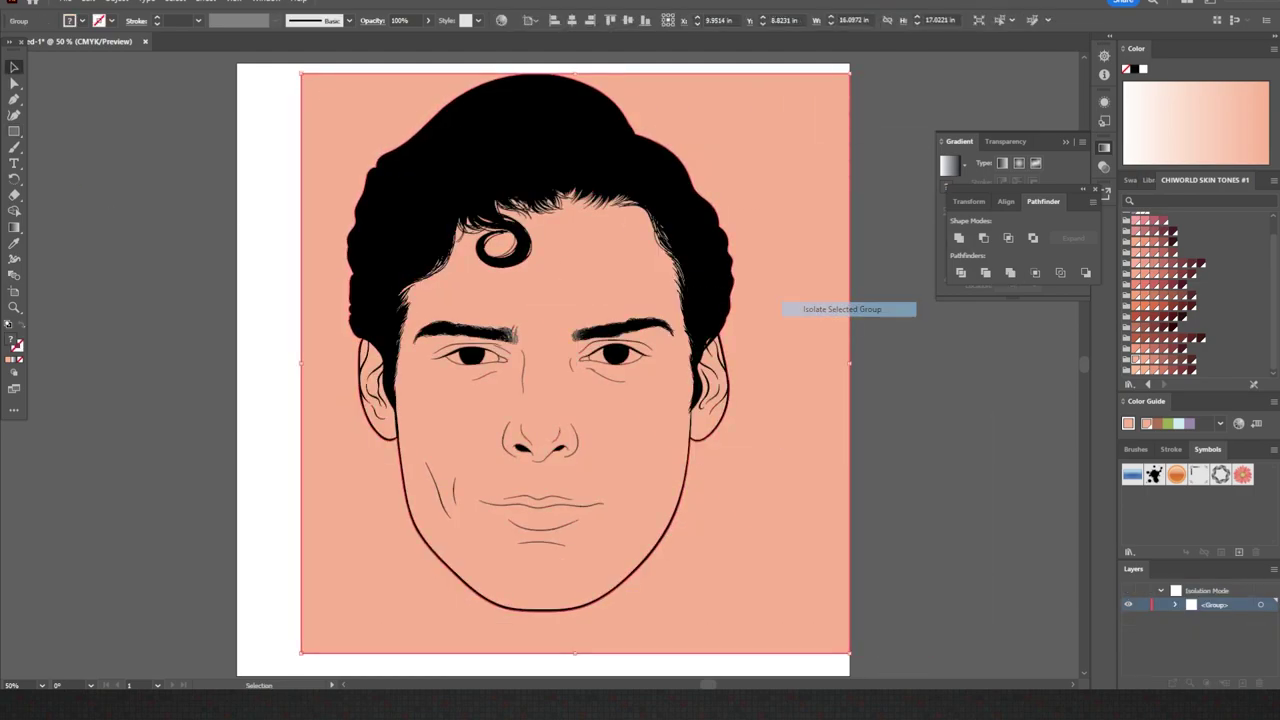
- Clip the skin tone to the face outline with a clipping mask
{"action": "left_click", "coordinate": [832, 214]}
{"action": "right_click", "coordinate": [832, 214]}
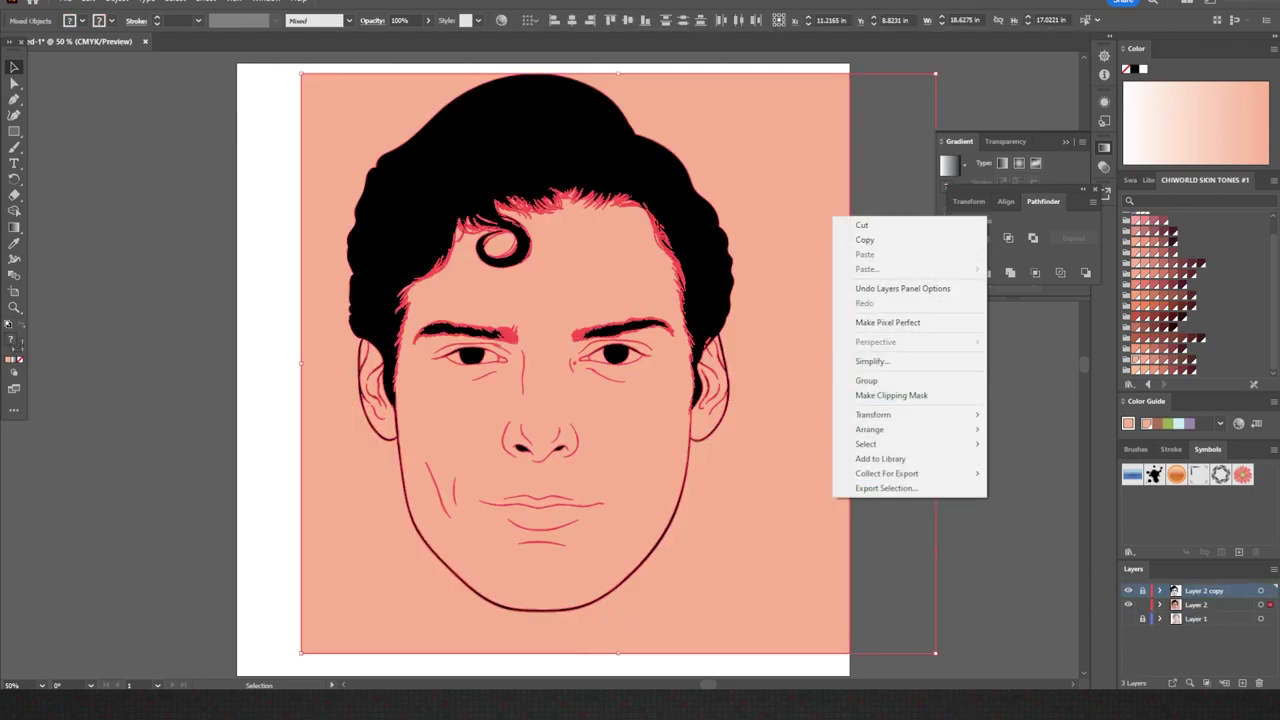
{"action": "right_click", "coordinate": [828, 324]}
{"action": "left_click", "coordinate": [860, 472]}
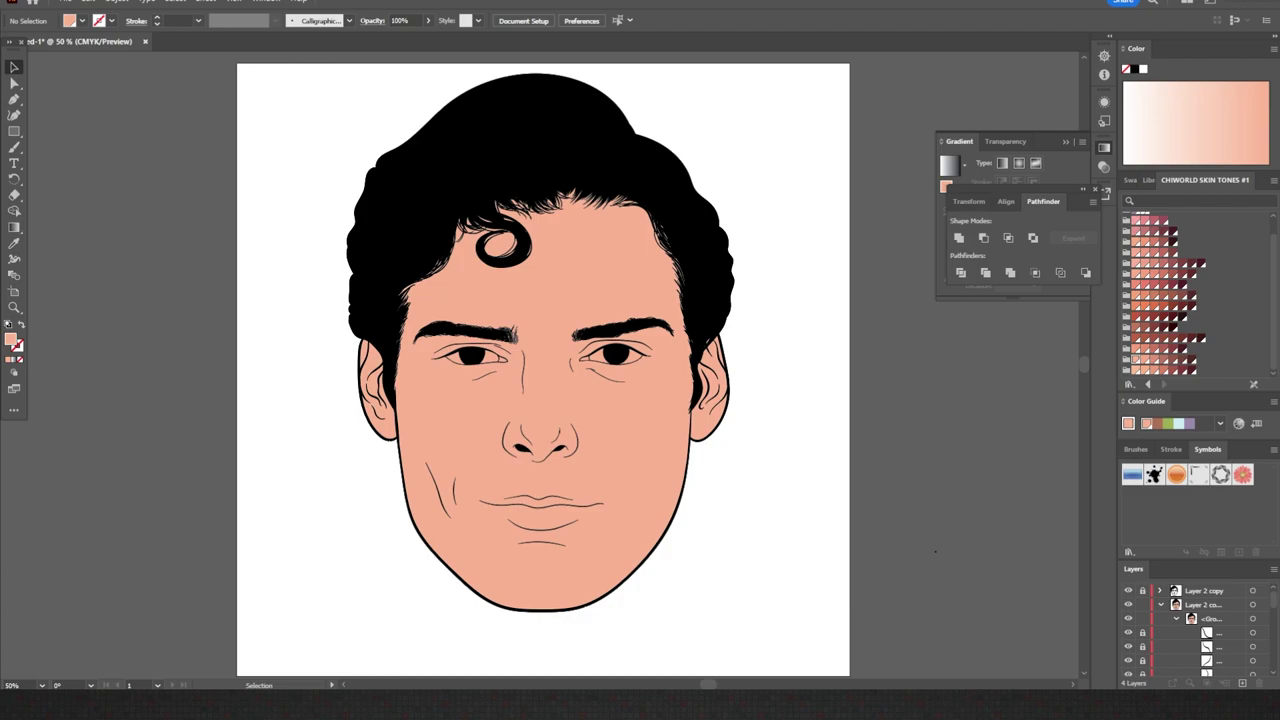
- Inside the line-art group, fill the eye whites white and the tear ducts pink
{"action": "double_click", "coordinate": [664, 481]}
{"action": "left_click_drag", "start_coordinate": [664, 481], "coordinate": [777, 268]}
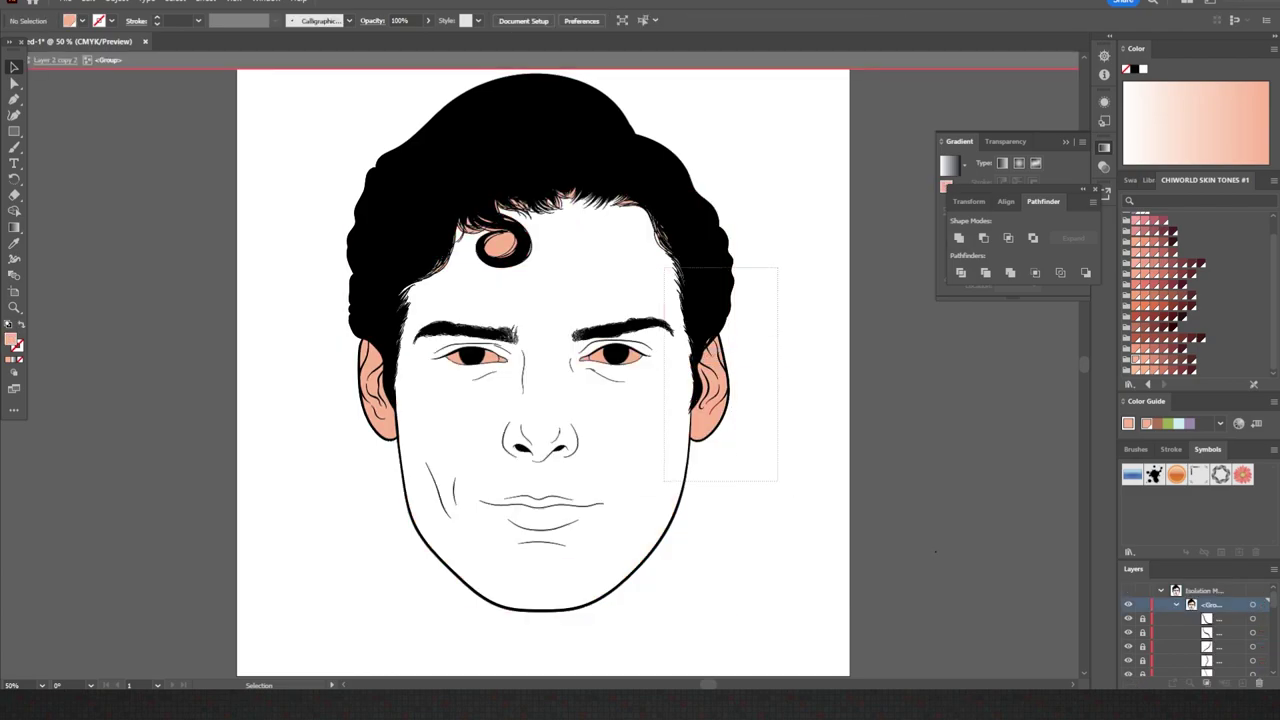
{"action": "key", "text": "ctrl+plus"}
{"action": "key", "text": "ctrl+plus"}
{"action": "key", "text": "ctrl+plus"}
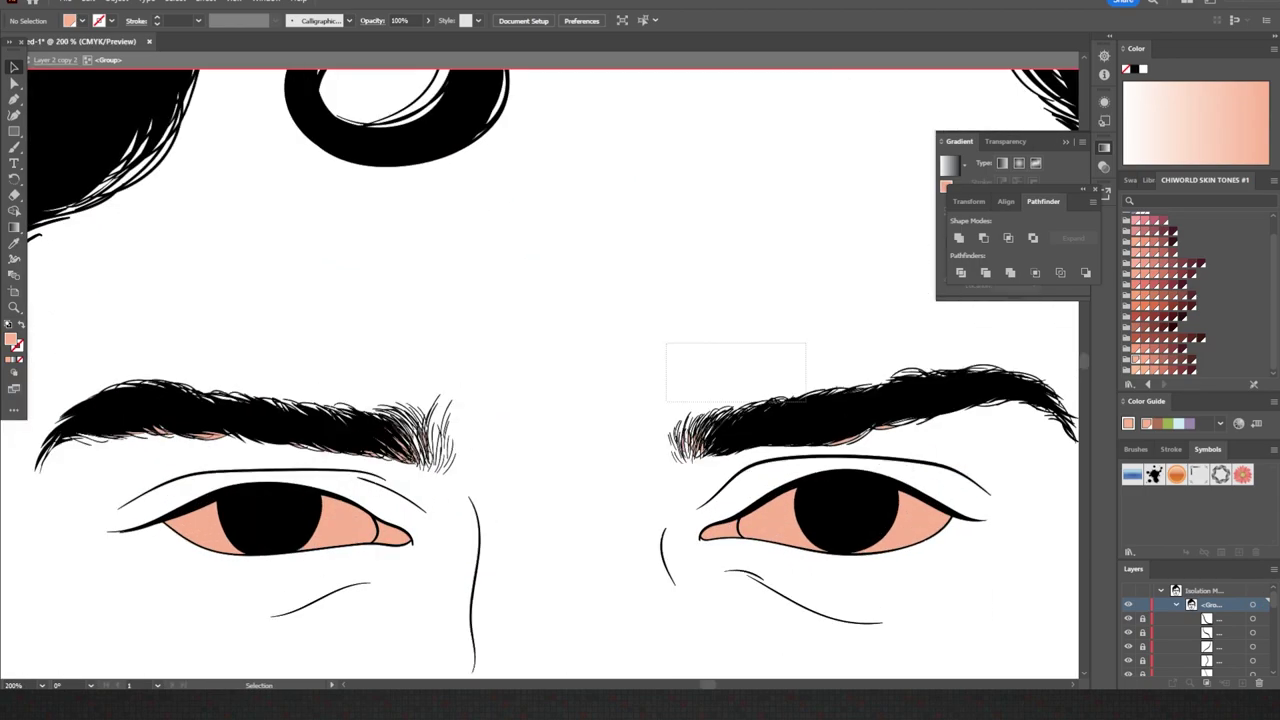
{"action": "key", "text": "ctrl+minus"}
{"action": "key", "text": "ctrl+minus"}
{"action": "key", "text": "ctrl+minus"}
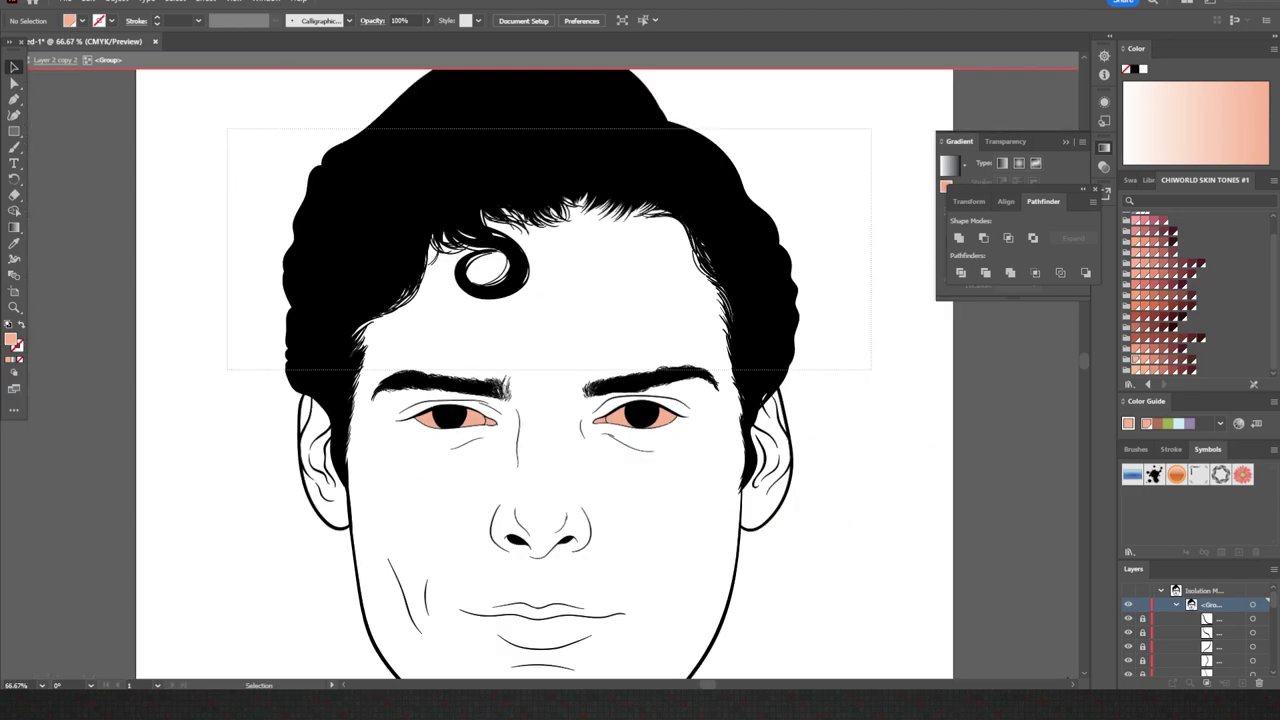
{"action": "key", "text": "ctrl+plus"}
{"action": "key", "text": "ctrl+plus"}
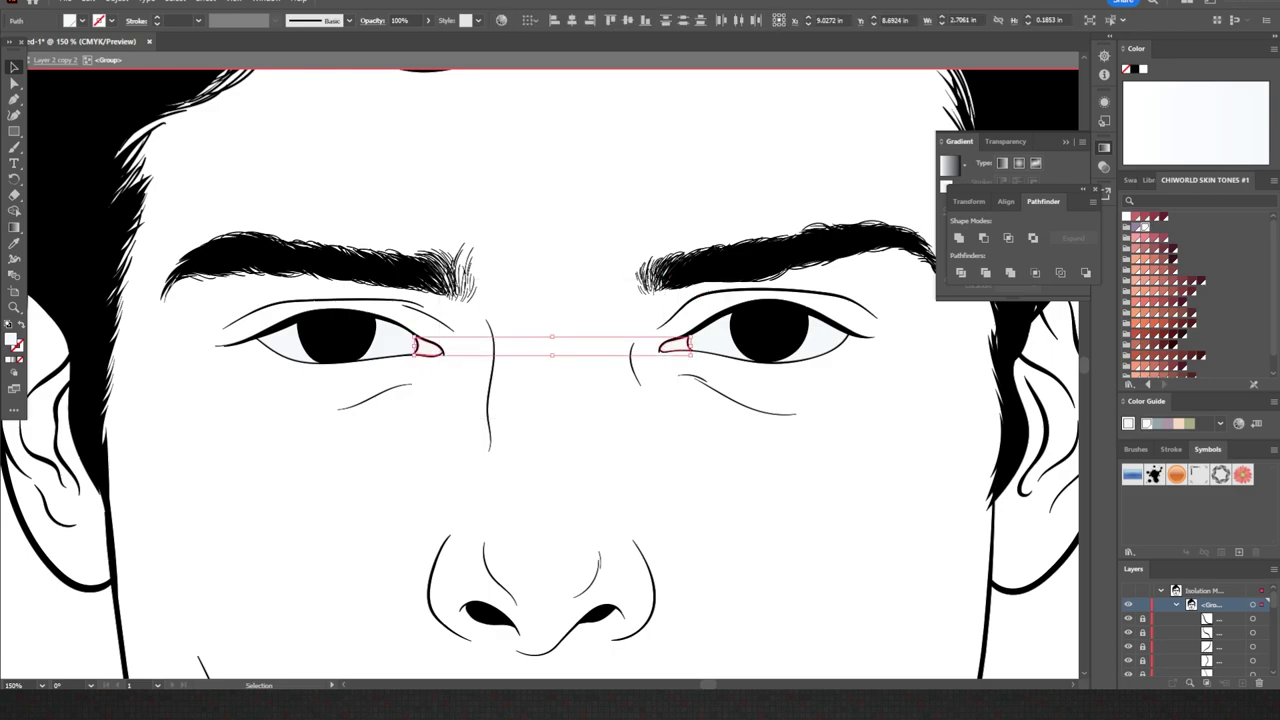
- Exit the line-art group and add a new layer for shading
{"action": "key", "text": "ctrl+shift+a"}
{"action": "key", "text": "ctrl+minus"}
{"action": "key", "text": "ctrl+minus"}
{"action": "key", "text": "ctrl+minus"}
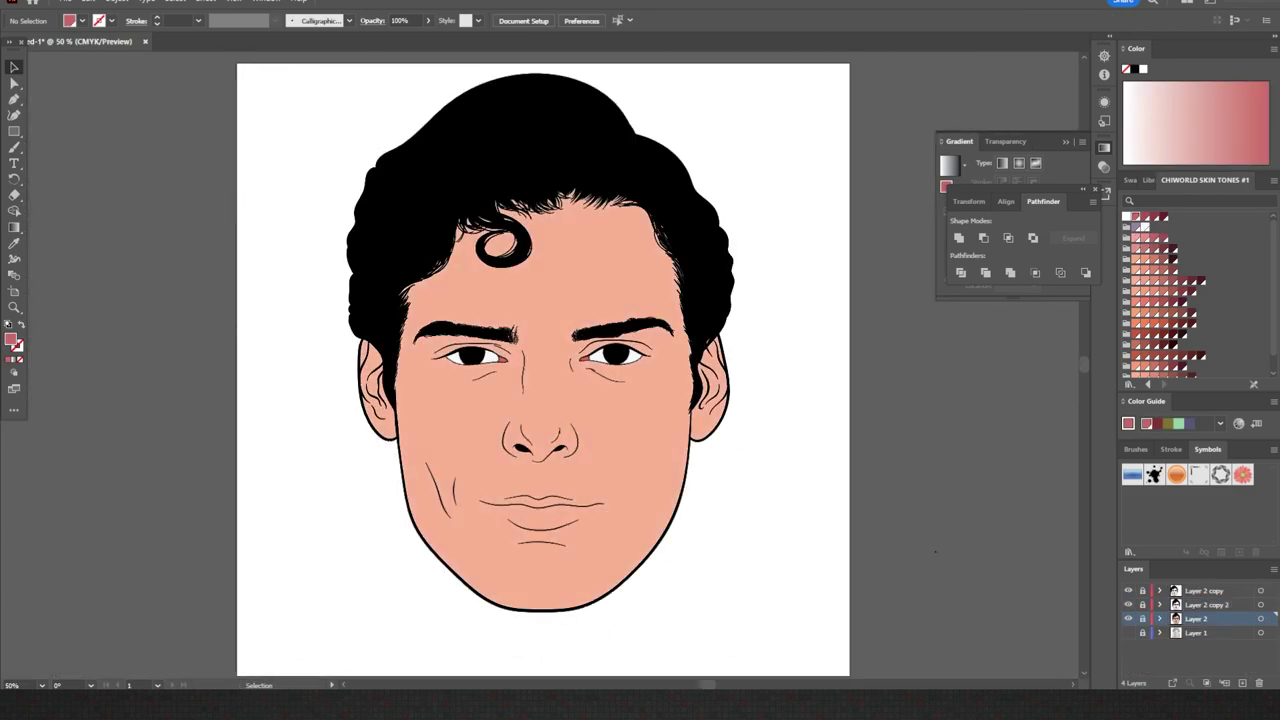
{"action": "left_click", "coordinate": [1242, 682]}
- Draw a darker skin-tone shadow shape on the nose with the Pencil
{"action": "key", "text": "ctrl+plus"}
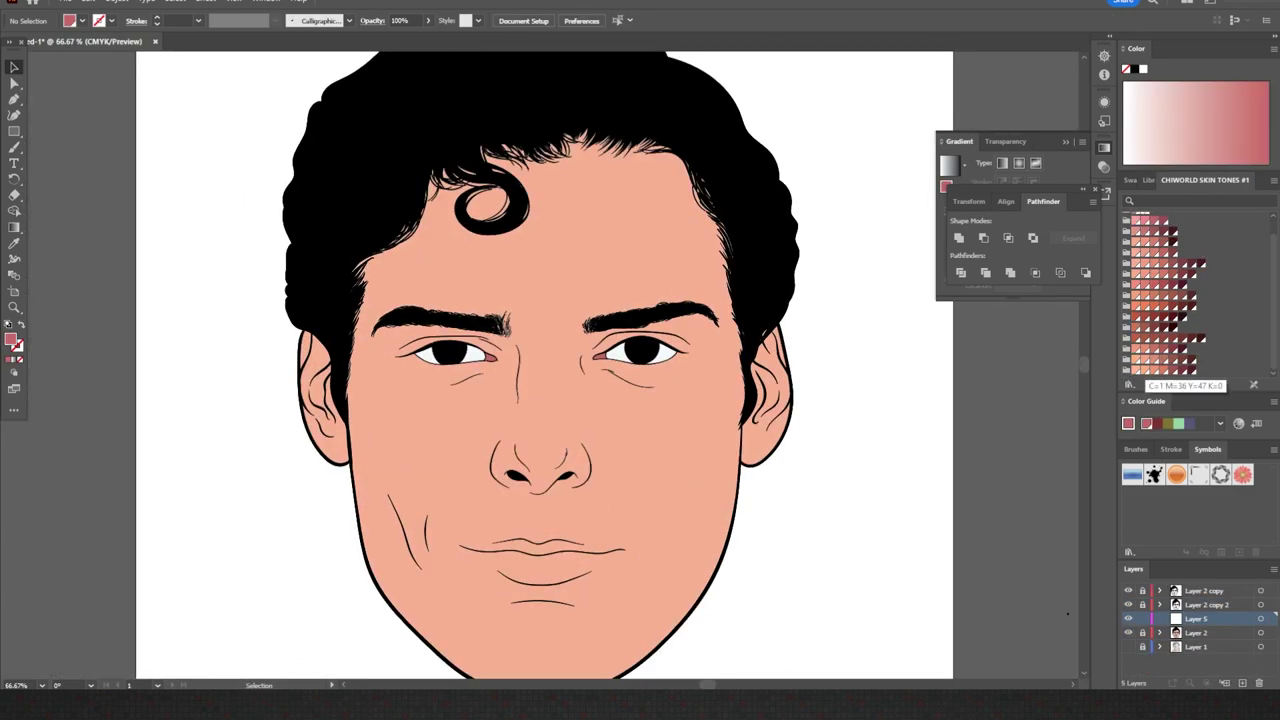
{"action": "left_click", "coordinate": [14, 147]}
{"action": "key", "text": "ctrl+plus"}
{"action": "key", "text": "ctrl+plus"}
{"action": "key", "text": "ctrl+plus"}
{"action": "key", "text": "ctrl+plus"}
{"action": "key", "text": "ctrl+plus"}
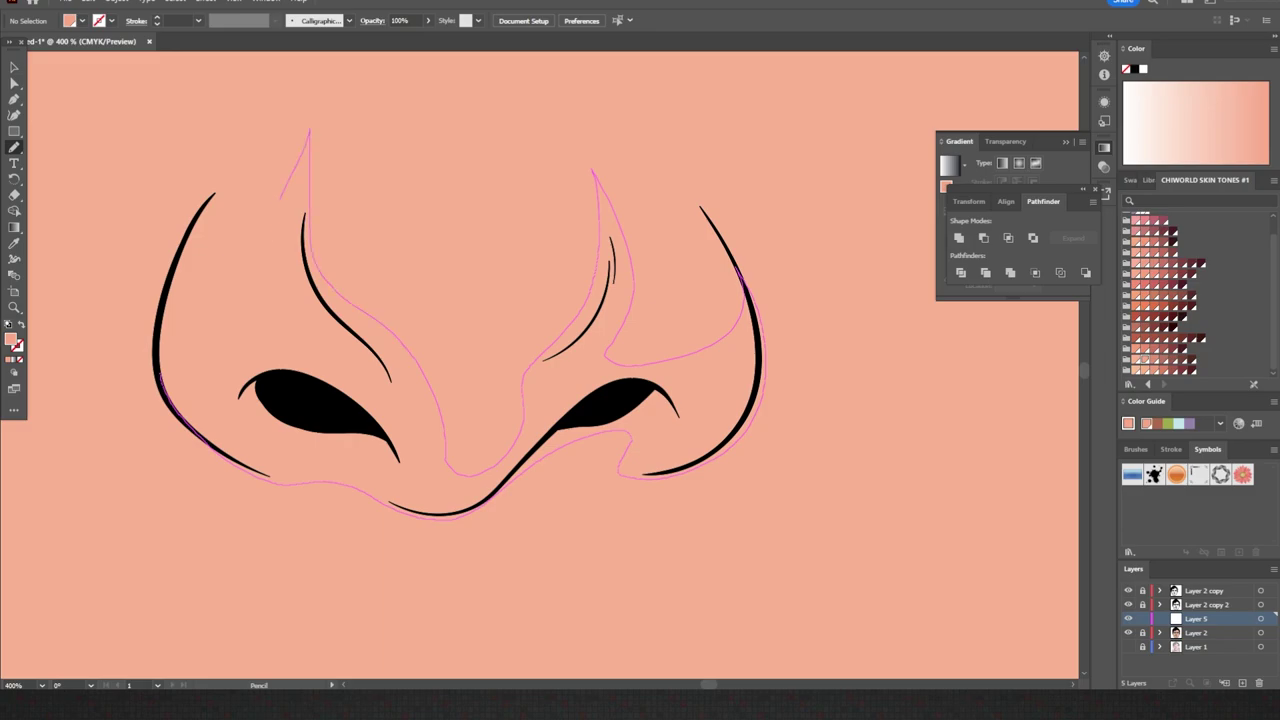
{"action": "key", "text": "ctrl+minus"}
{"action": "key", "text": "ctrl+minus"}
{"action": "key", "text": "v"}
{"action": "key", "text": "ctrl+a"}
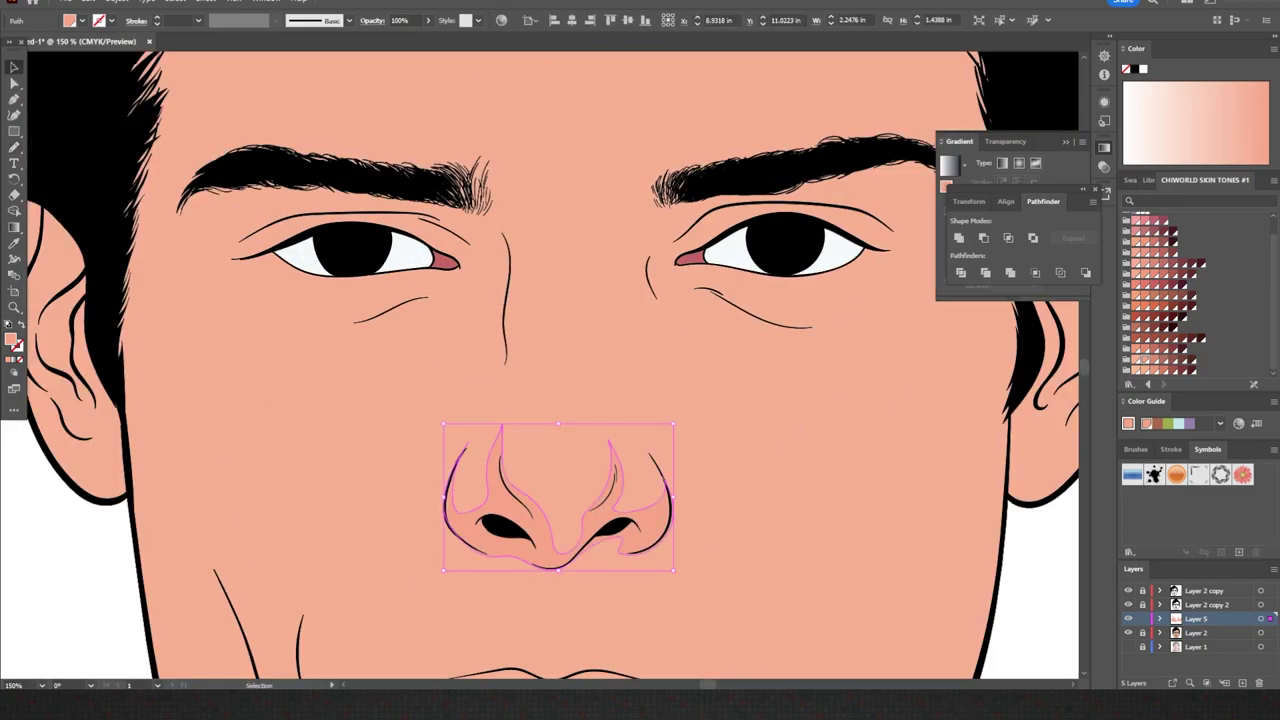
{"action": "key", "text": "ctrl+shift+a"}
{"action": "key", "text": "ctrl+minus"}
{"action": "key", "text": "ctrl+minus"}
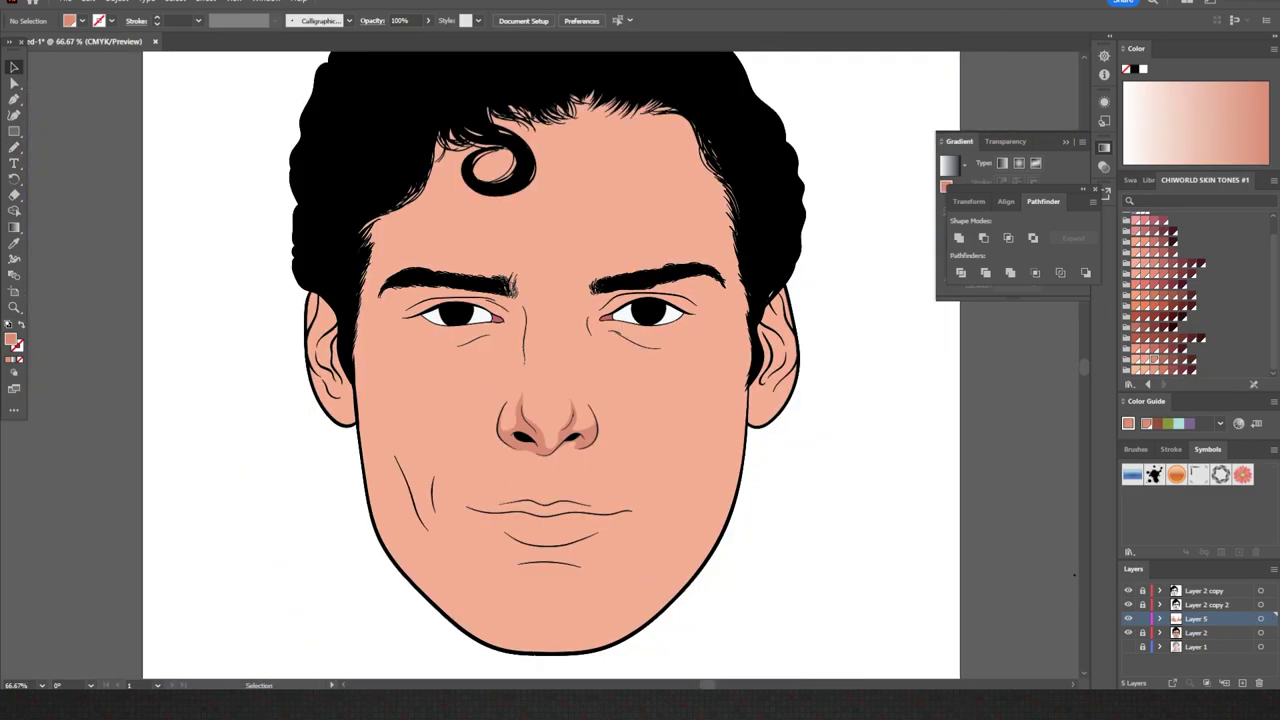
- Shade around the right eye socket and under the right eye
{"action": "key", "text": "ctrl+plus"}
{"action": "key", "text": "ctrl+plus"}
{"action": "key", "text": "ctrl+plus"}
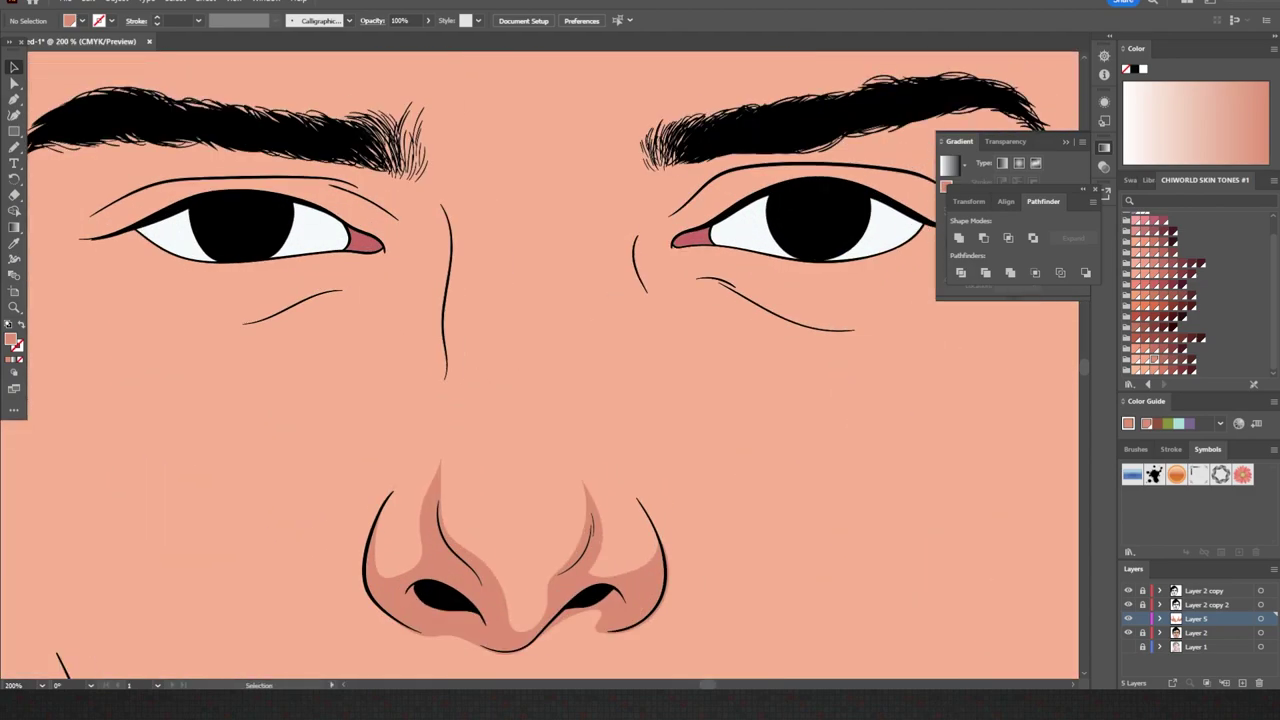
{"action": "key", "text": "ctrl+plus"}
{"action": "scroll", "coordinate": [540, 360], "scroll_direction": "up", "scroll_amount": 2}
{"action": "left_click", "coordinate": [14, 146]}
{"action": "left_click_drag", "start_coordinate": [386, 282], "coordinate": [405, 192]}
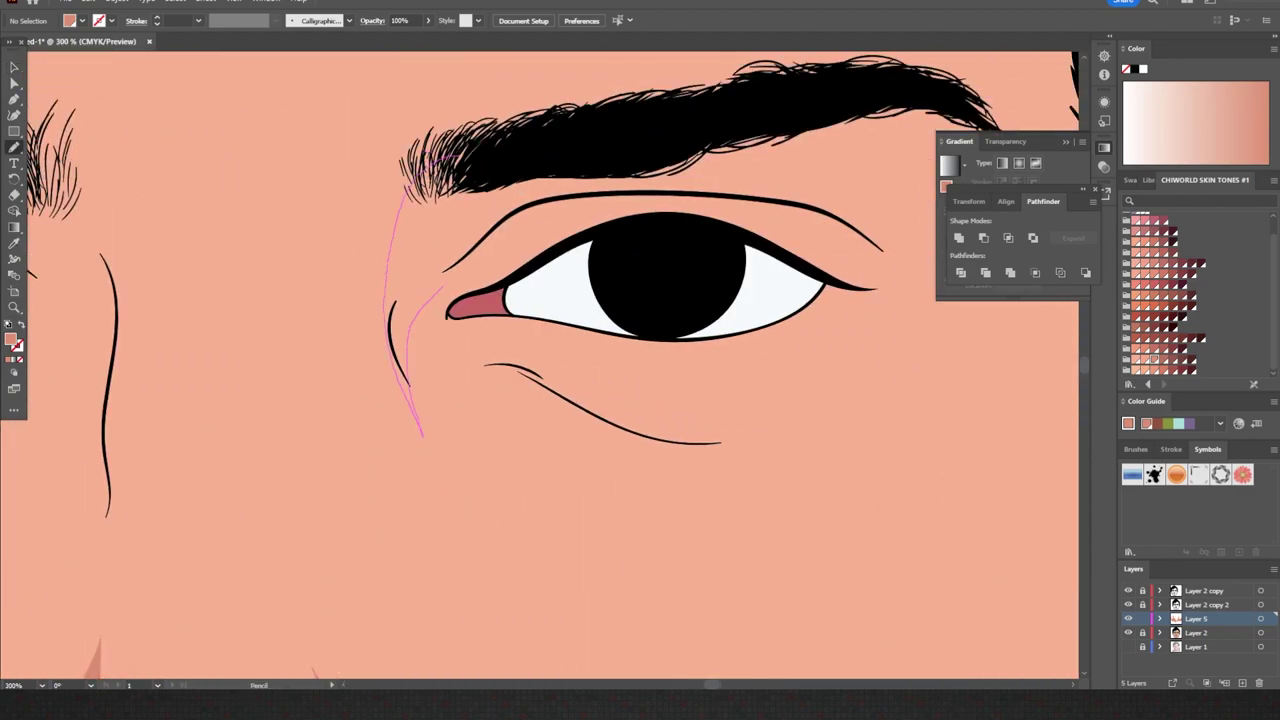
{"action": "left_click_drag", "start_coordinate": [560, 268], "coordinate": [760, 172]}
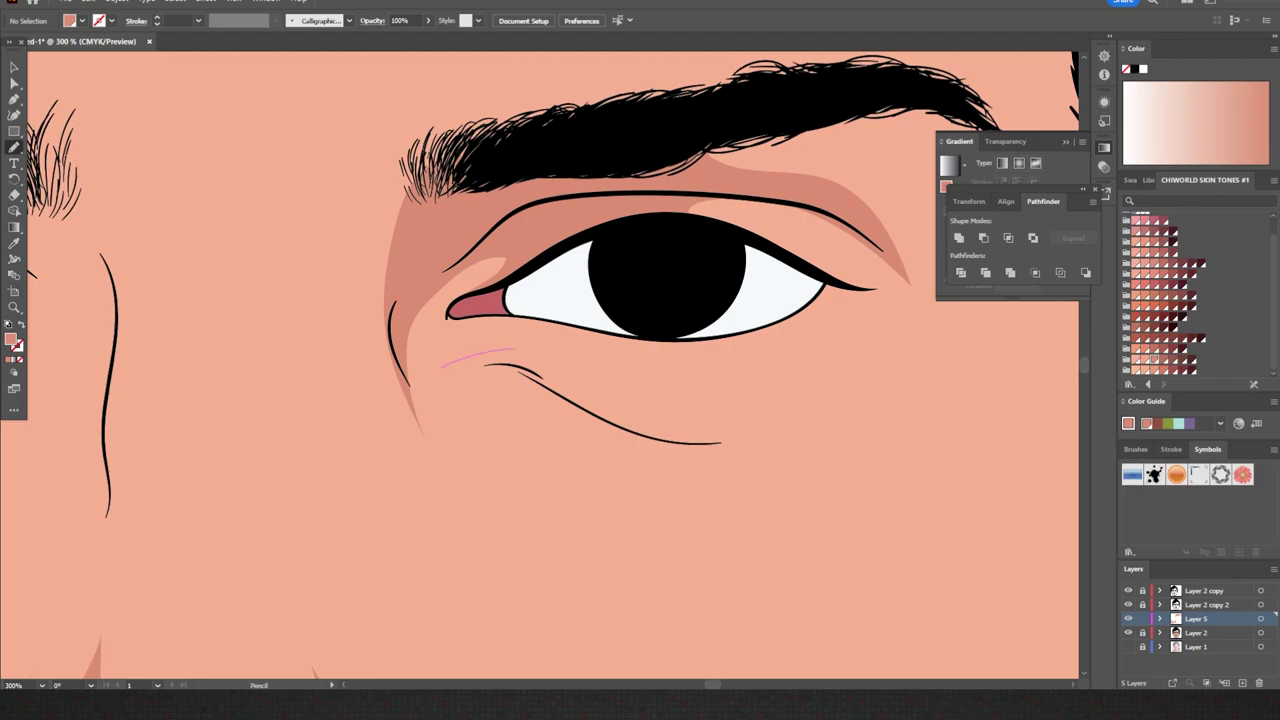
{"action": "mouse_move", "coordinate": [515, 350]}
{"action": "left_mouse_down"}
{"action": "mouse_move", "coordinate": [445, 365]}
{"action": "mouse_move", "coordinate": [328, 497]}
{"action": "left_mouse_up"}
- Shade the other eye socket and the side of the nose up to the eye
{"action": "key", "text": "ctrl+minus"}
{"action": "key", "text": "ctrl+plus"}
{"action": "mouse_move", "coordinate": [604, 556]}
{"action": "left_mouse_down"}
{"action": "mouse_move", "coordinate": [660, 300]}
{"action": "mouse_move", "coordinate": [260, 270]}
{"action": "mouse_move", "coordinate": [300, 265]}
{"action": "mouse_move", "coordinate": [270, 300]}
{"action": "left_mouse_up"}
{"action": "scroll", "coordinate": [540, 360], "scroll_direction": "down", "scroll_amount": 5}
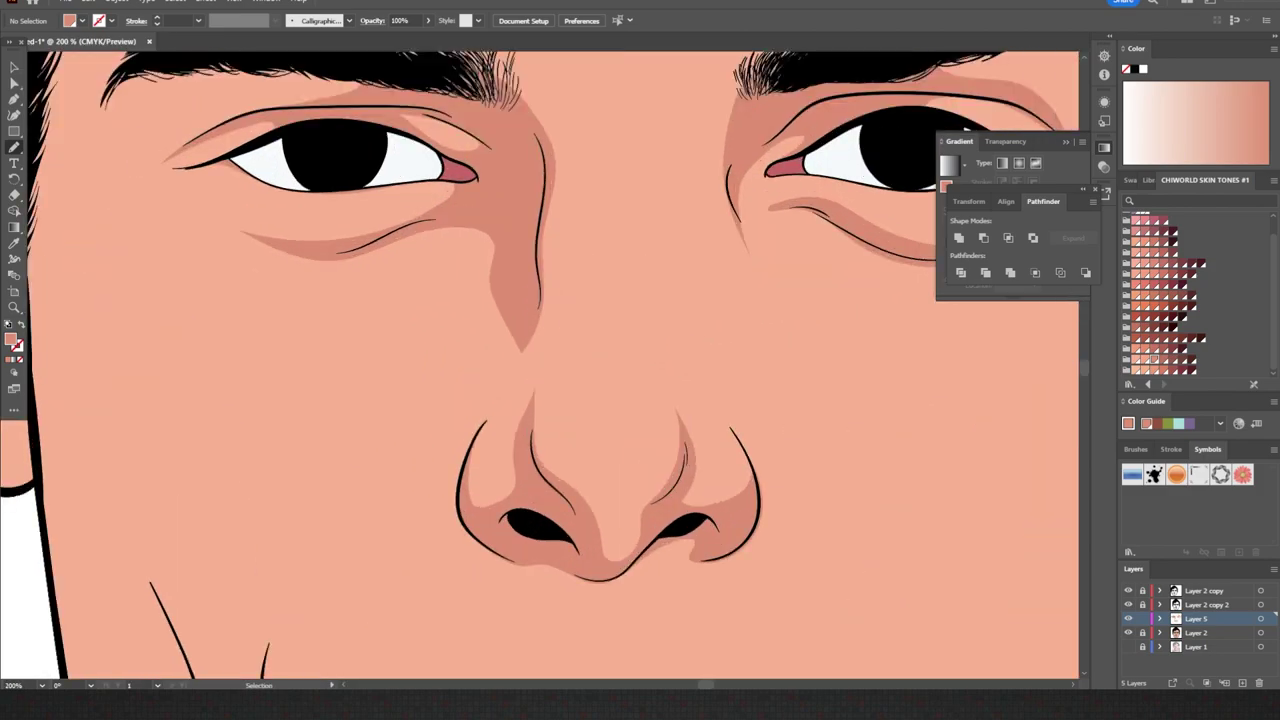
{"action": "left_click_drag", "start_coordinate": [510, 470], "coordinate": [515, 122]}
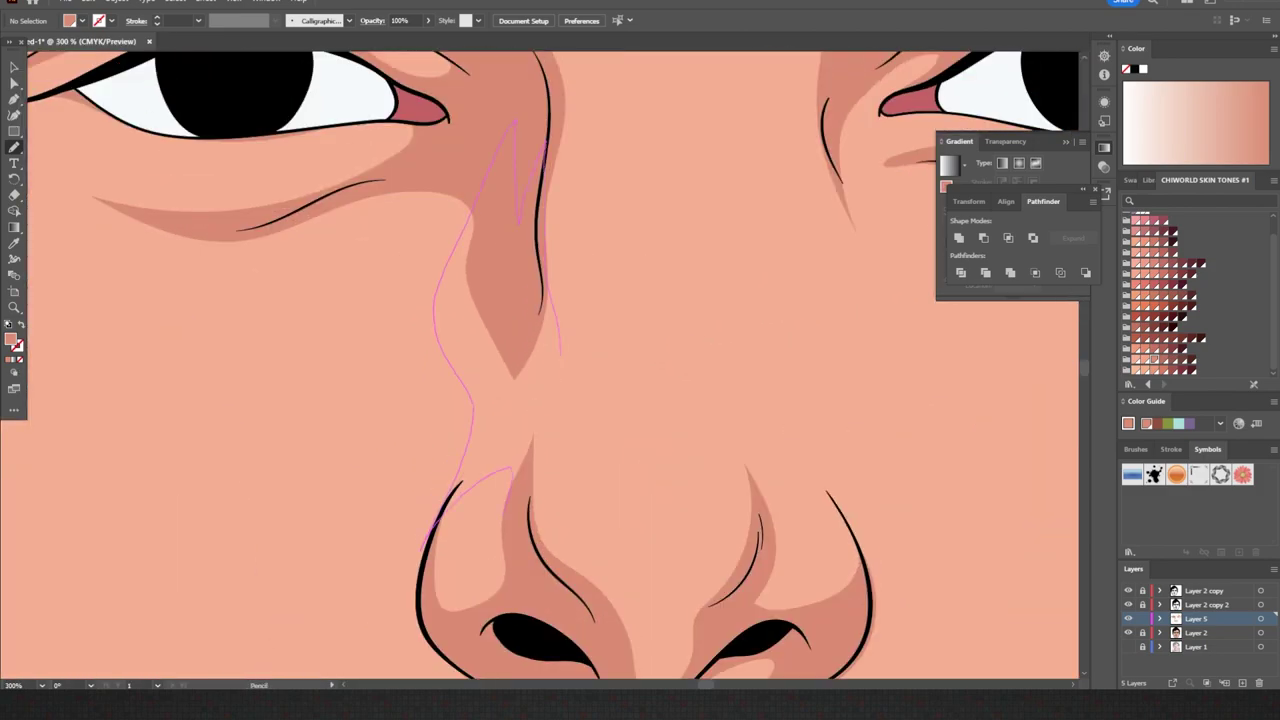
- Begin a shadow shape under the lower lip
{"action": "key", "text": "ctrl+0"}
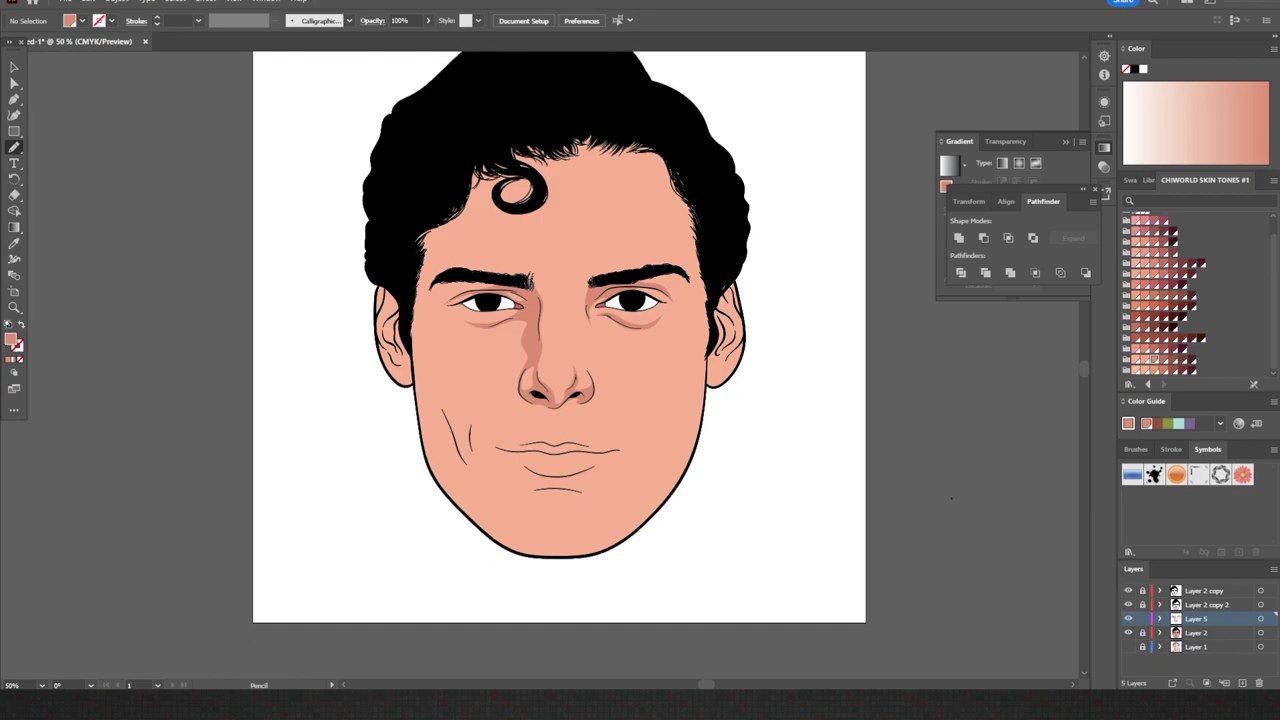
{"action": "scroll", "coordinate": [560, 494], "scroll_direction": "up", "scroll_amount": 5}
{"action": "left_click_drag", "start_coordinate": [296, 490], "coordinate": [490, 464]}
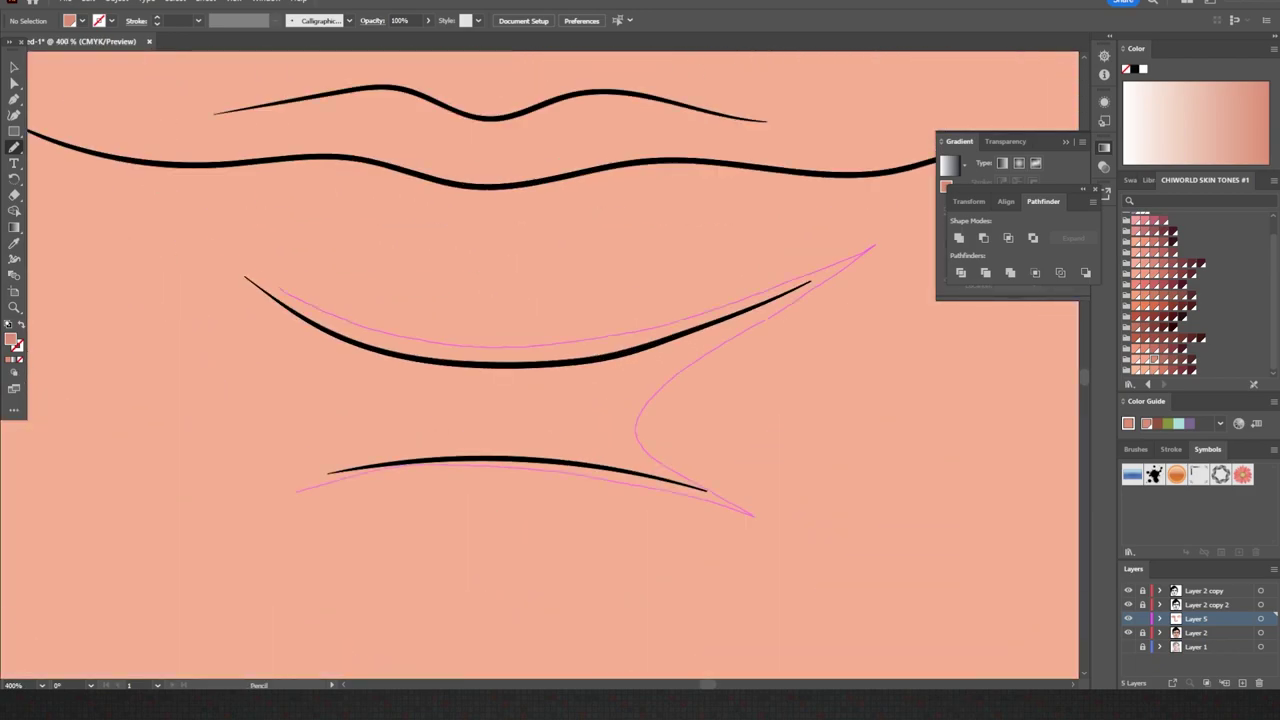
- Close the shadow shape under the lip and chin, then draw the left cheek shadow
{"action": "left_click_drag", "start_coordinate": [722, 343], "coordinate": [300, 490]}
{"action": "key", "text": "ctrl+0"}
{"action": "key", "text": "ctrl+plus"}
{"action": "key", "text": "ctrl+plus"}
{"action": "key", "text": "ctrl+plus"}
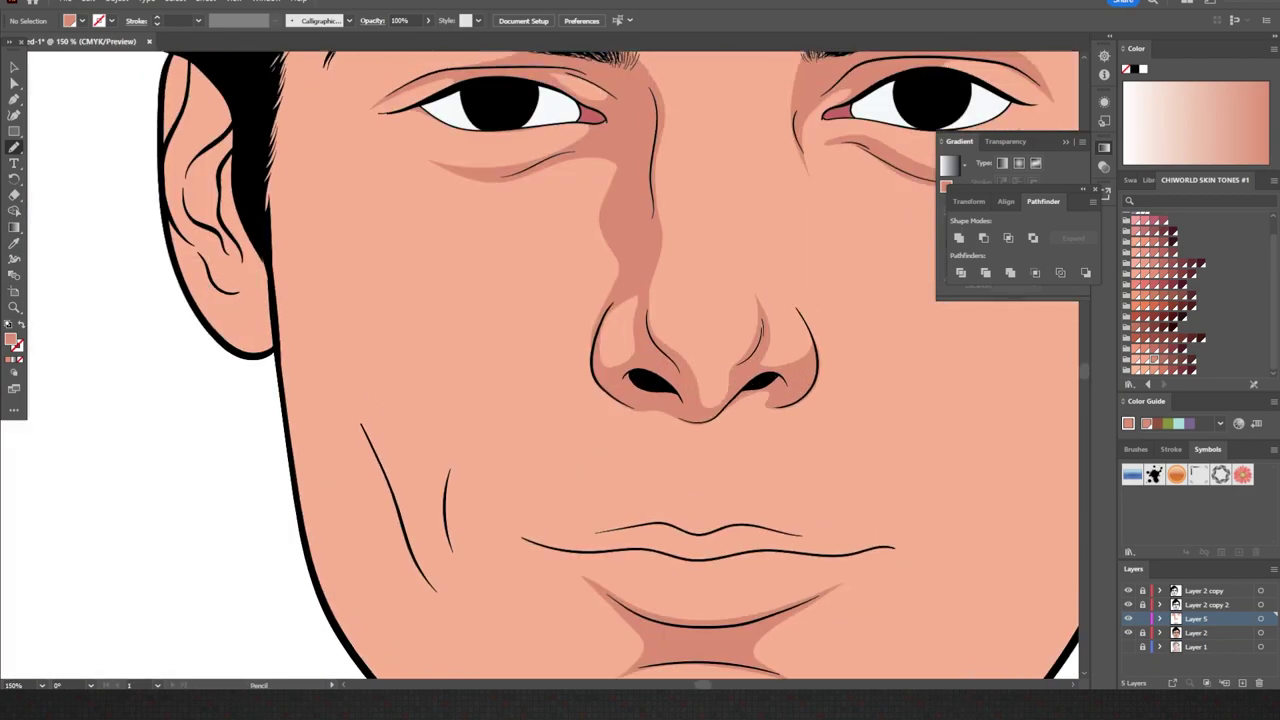
{"action": "left_click_drag", "start_coordinate": [430, 615], "coordinate": [298, 92]}
{"action": "left_click_drag", "start_coordinate": [380, 515], "coordinate": [440, 635]}
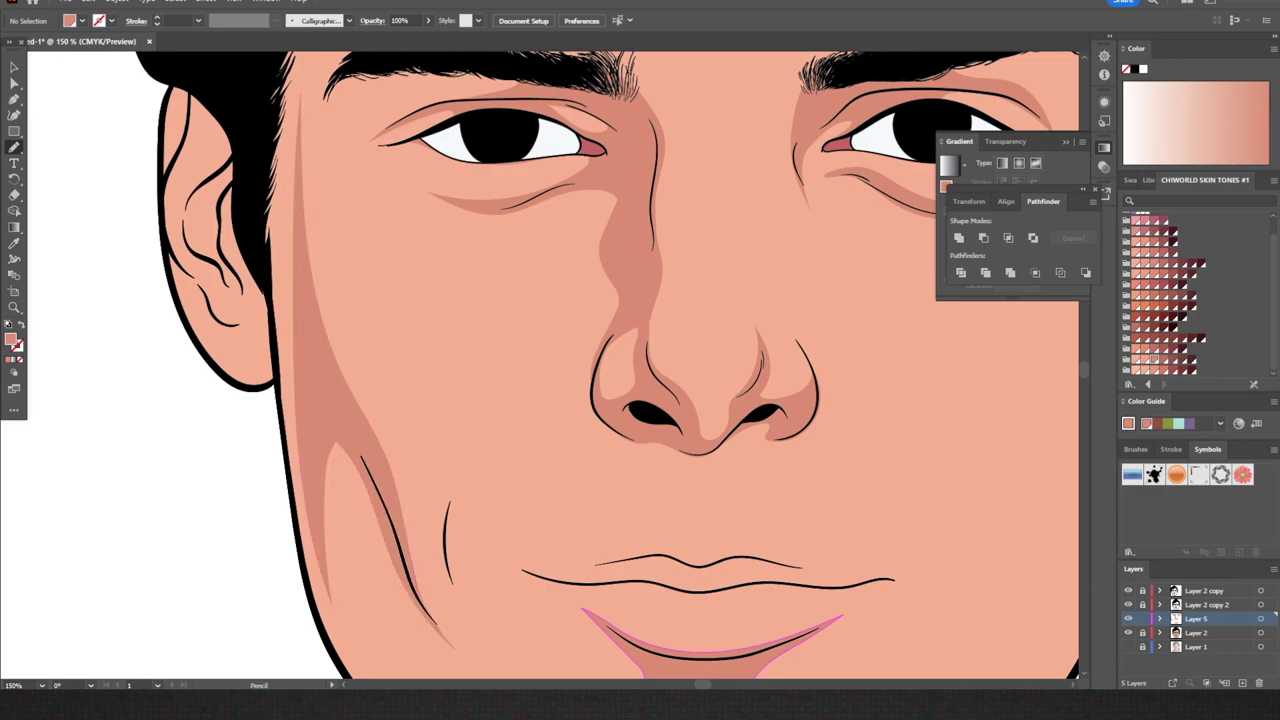
- Add darker shadows beside the nose and eye, on the temple, and at the lip corner
{"action": "key", "text": "ctrl+0"}
{"action": "key", "text": "ctrl+plus"}
{"action": "key", "text": "ctrl+plus"}
{"action": "key", "text": "ctrl+plus"}
{"action": "left_click_drag", "start_coordinate": [905, 670], "coordinate": [800, 600]}
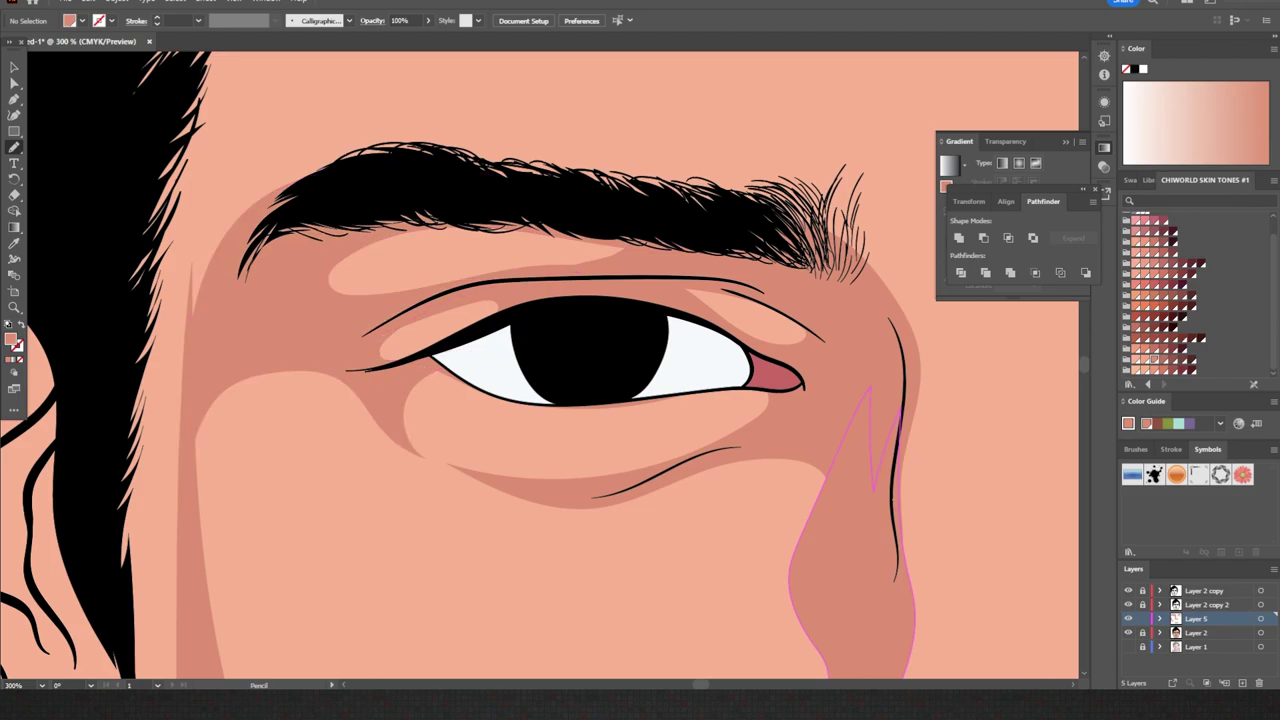
{"action": "key", "text": "ctrl+0"}
{"action": "key", "text": "ctrl+plus"}
{"action": "key", "text": "ctrl+plus"}
{"action": "mouse_move", "coordinate": [416, 498]}
{"action": "left_mouse_down"}
{"action": "mouse_move", "coordinate": [400, 235]}
{"action": "mouse_move", "coordinate": [313, 490]}
{"action": "left_mouse_up"}
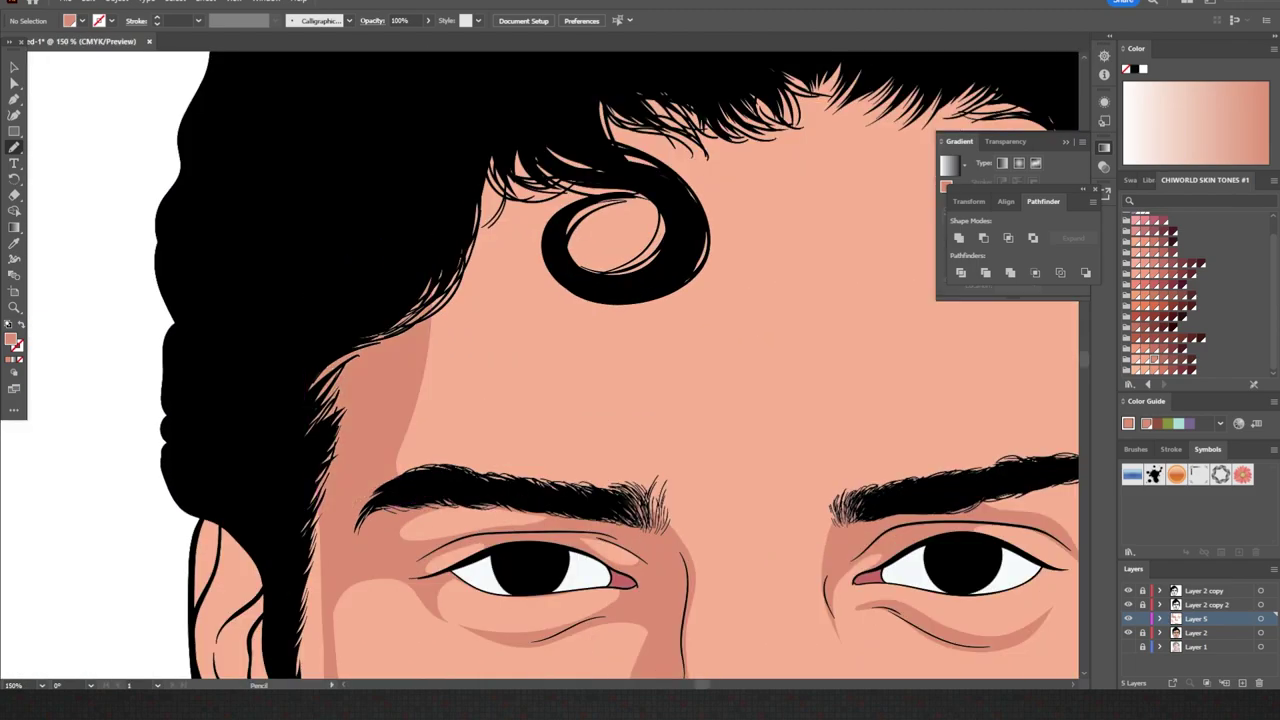
{"action": "key", "text": "ctrl+0"}
{"action": "key", "text": "ctrl+plus"}
{"action": "key", "text": "ctrl+plus"}
{"action": "key", "text": "ctrl+plus"}
{"action": "key", "text": "ctrl+plus"}
{"action": "key", "text": "ctrl+plus"}
{"action": "left_click_drag", "start_coordinate": [651, 386], "coordinate": [737, 380]}
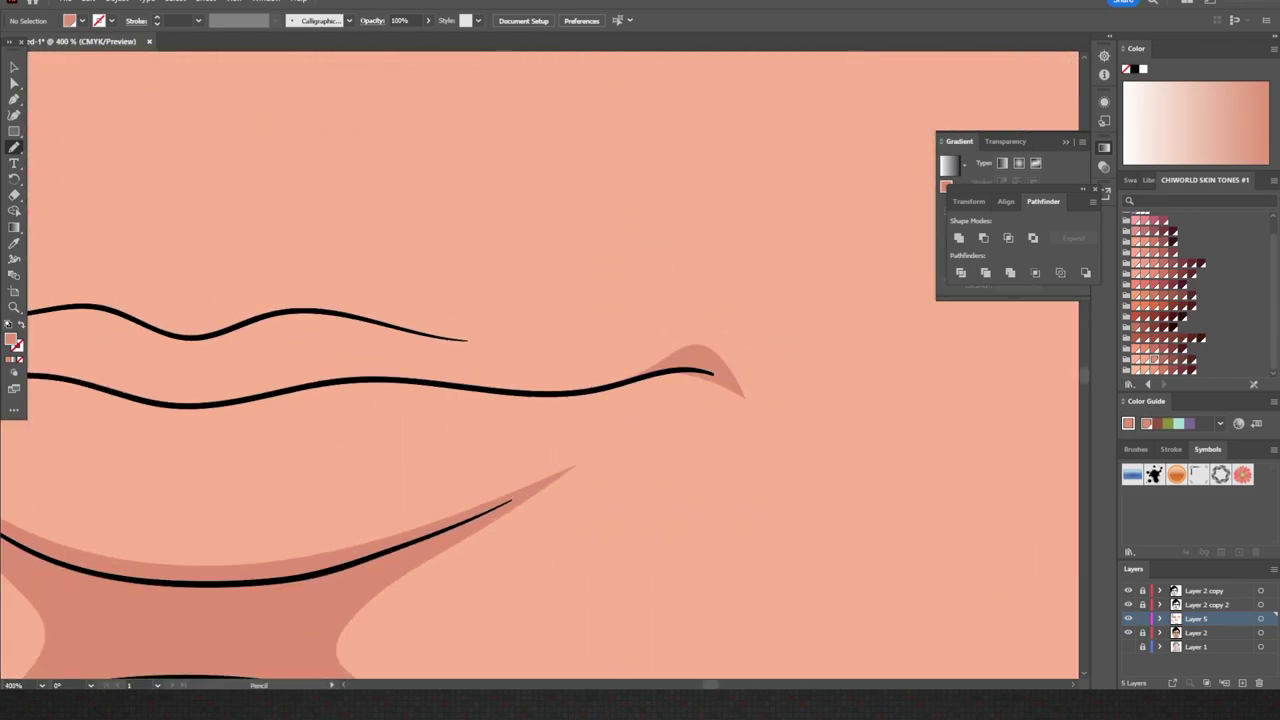
- Draw a cheek shadow and a shadow running along the jawline to the chin
{"action": "key", "text": "ctrl+minus"}
{"action": "key", "text": "ctrl+minus"}
{"action": "key", "text": "ctrl+minus"}
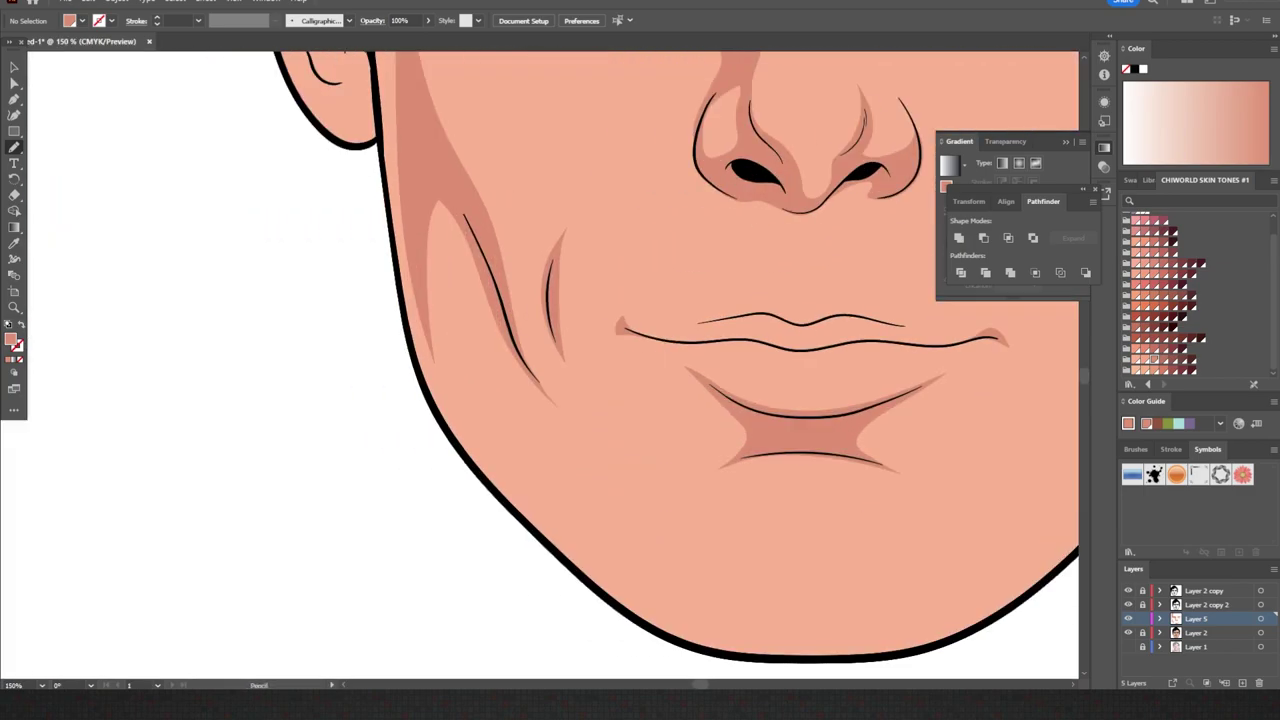
{"action": "left_click_drag", "start_coordinate": [445, 545], "coordinate": [460, 678]}
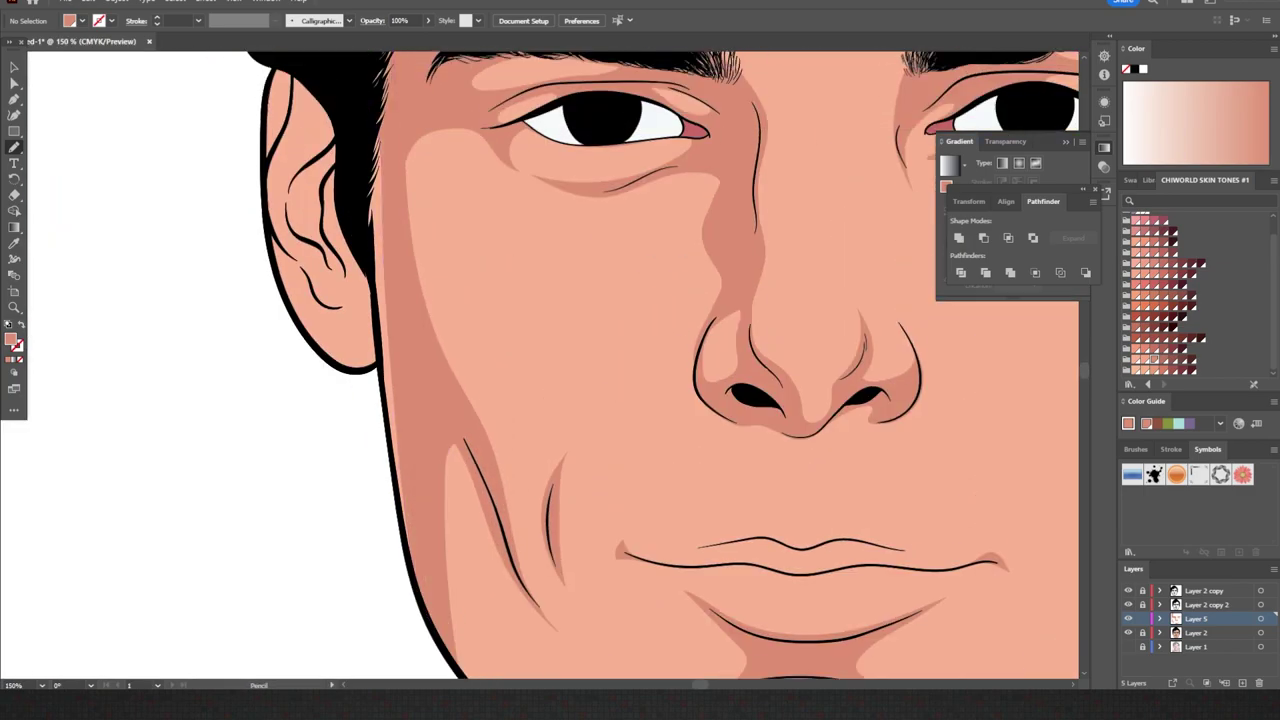
{"action": "key", "text": "ctrl+0"}
{"action": "key", "text": "ctrl+plus"}
{"action": "key", "text": "ctrl+plus"}
{"action": "left_click_drag", "start_coordinate": [310, 512], "coordinate": [660, 648]}
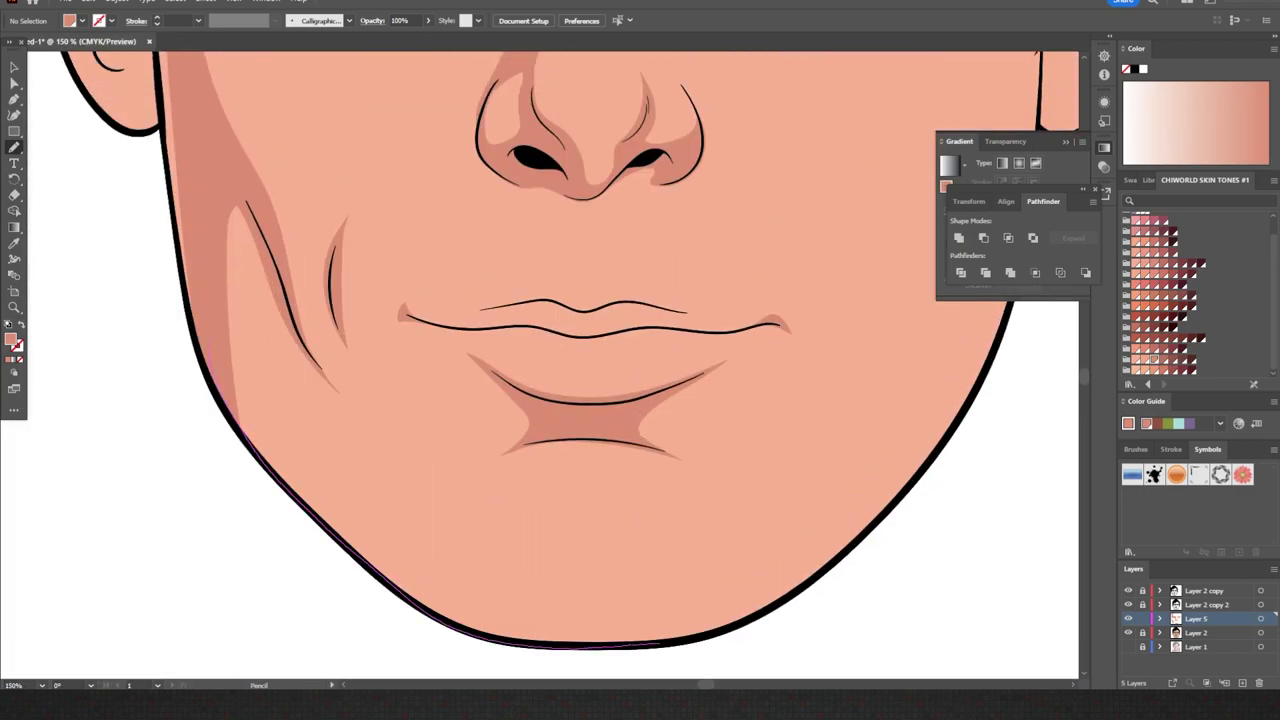
{"action": "left_click_drag", "start_coordinate": [240, 338], "coordinate": [240, 212]}
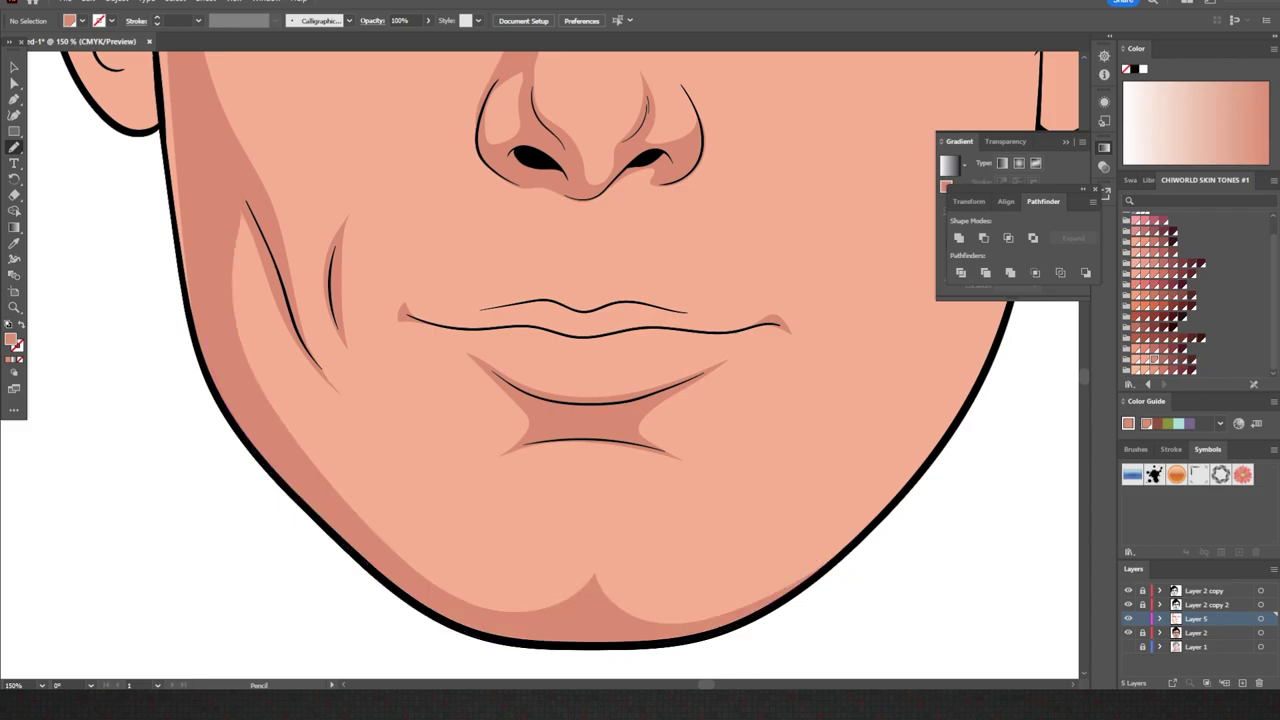
- Add shadow shapes beside the inner eye corner, inside the ear, and by the ear
{"action": "key", "text": "ctrl+0"}
{"action": "key", "text": "ctrl+plus"}
{"action": "key", "text": "ctrl+plus"}
{"action": "left_click_drag", "start_coordinate": [520, 345], "coordinate": [527, 424]}
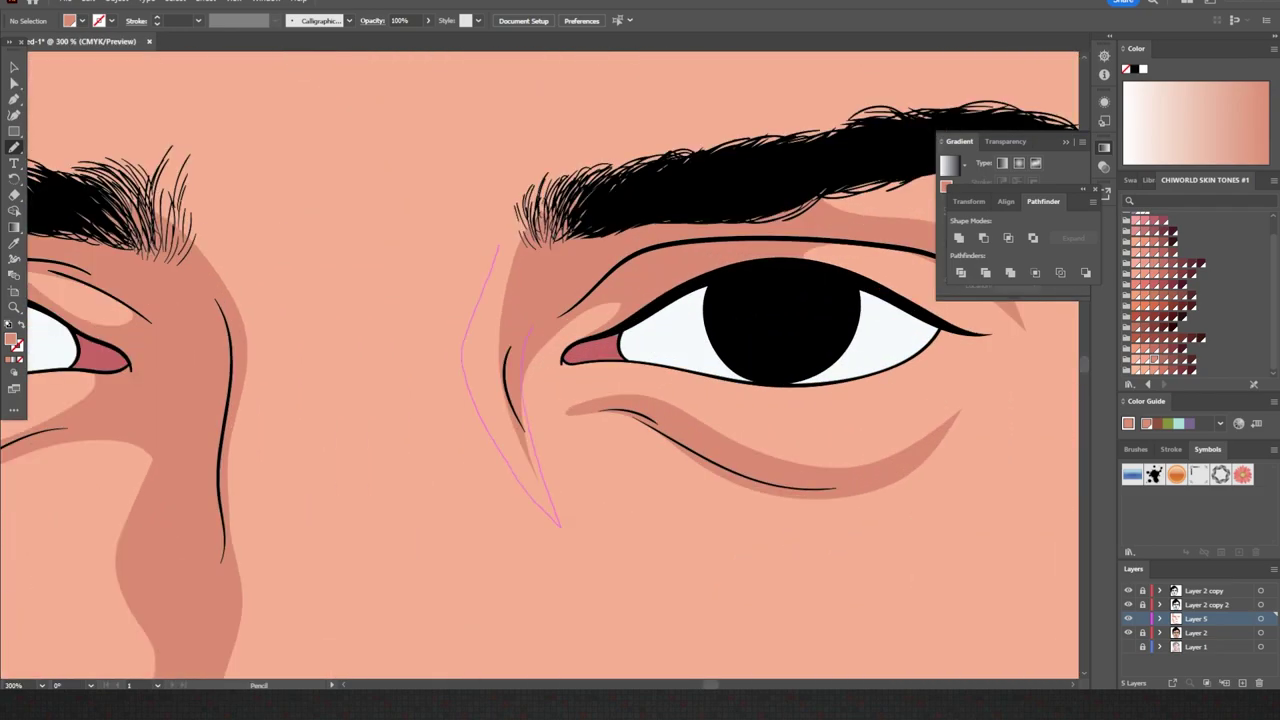
{"action": "key", "text": "ctrl+0"}
{"action": "key", "text": "ctrl+plus"}
{"action": "key", "text": "ctrl+plus"}
{"action": "left_click_drag", "start_coordinate": [450, 665], "coordinate": [515, 305]}
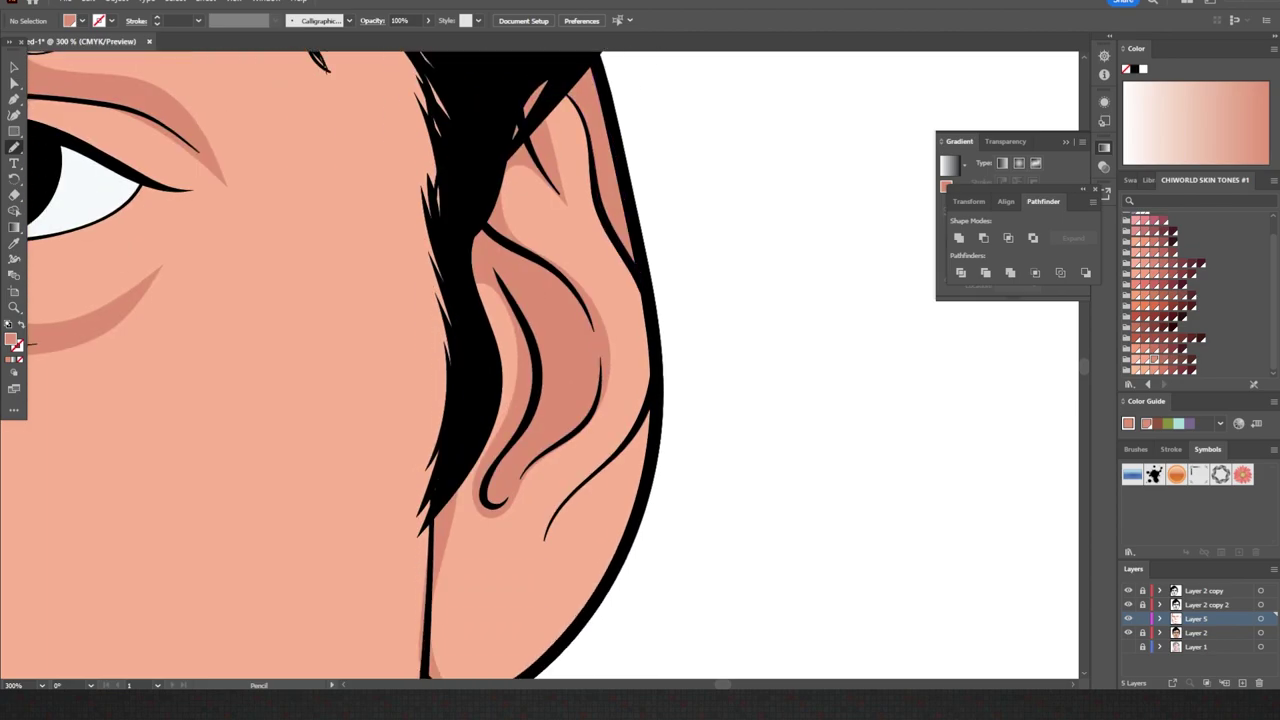
{"action": "key", "text": "ctrl+0"}
{"action": "key", "text": "ctrl+plus"}
{"action": "key", "text": "ctrl+plus"}
{"action": "left_click_drag", "start_coordinate": [438, 350], "coordinate": [432, 378]}
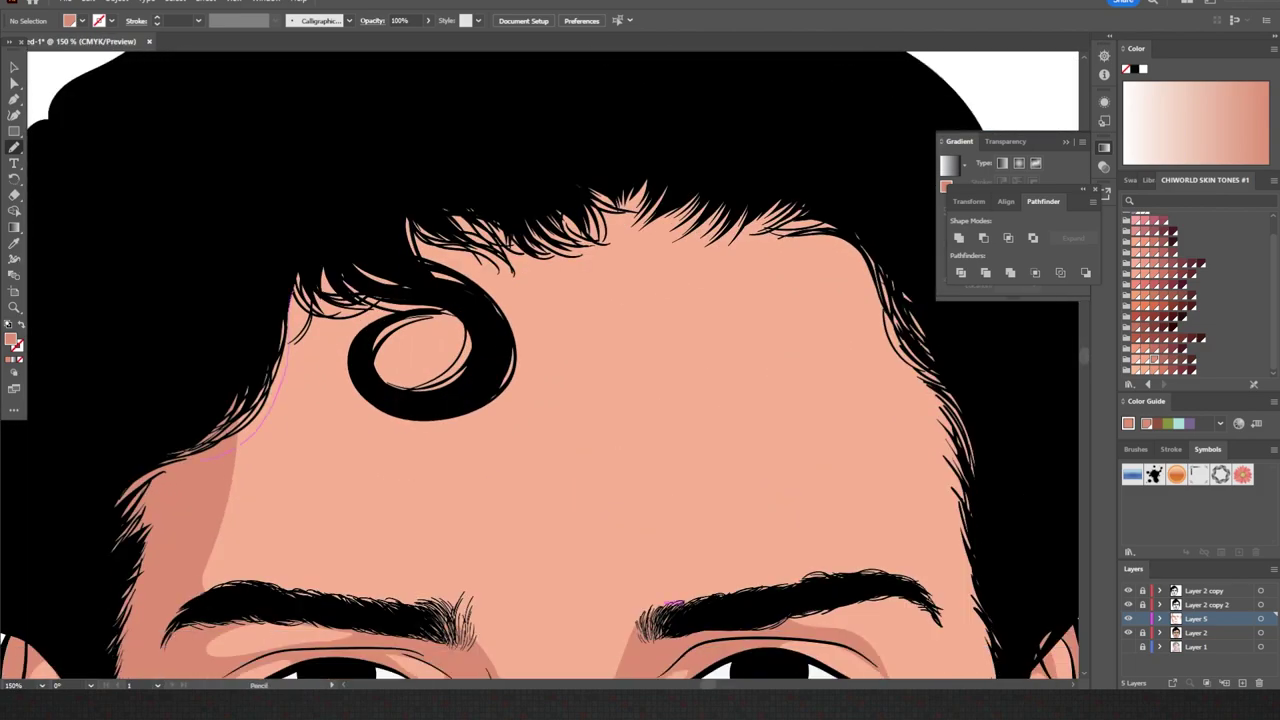
- Shade around the forehead hair curl and along both sides of the hairline
{"action": "left_click_drag", "start_coordinate": [298, 290], "coordinate": [400, 425]}
{"action": "left_click_drag", "start_coordinate": [885, 238], "coordinate": [650, 232]}
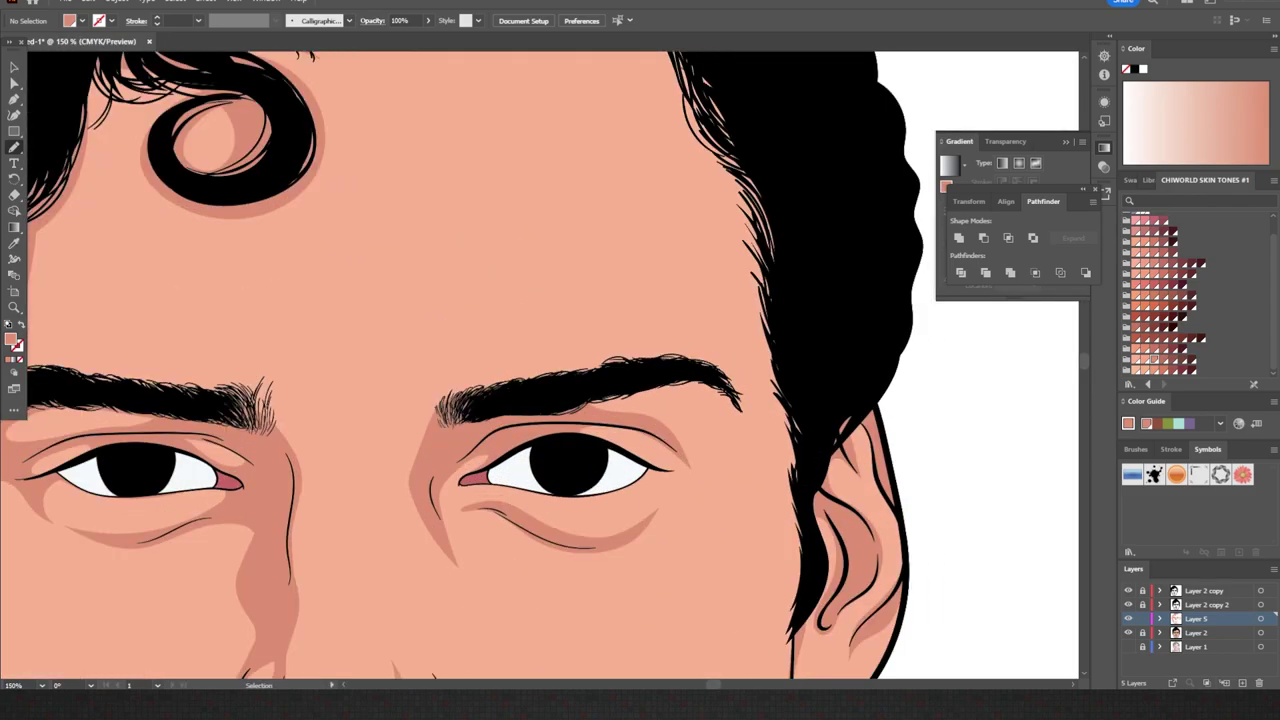
{"action": "left_click_drag", "start_coordinate": [806, 488], "coordinate": [801, 618]}
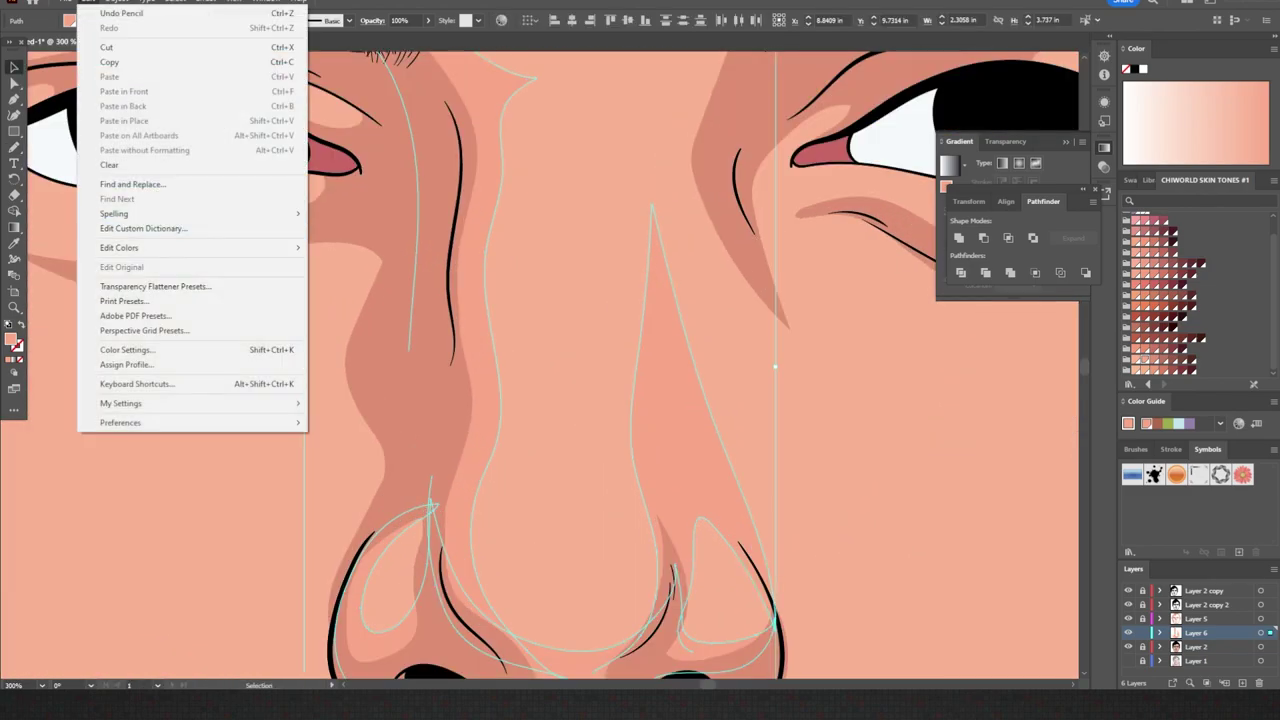
- Set Adjust Color Balance for the nose highlights to CMYK, Cyan 3, with Preview on
{"action": "left_click", "coordinate": [998, 388]}
{"action": "left_click", "coordinate": [993, 433]}
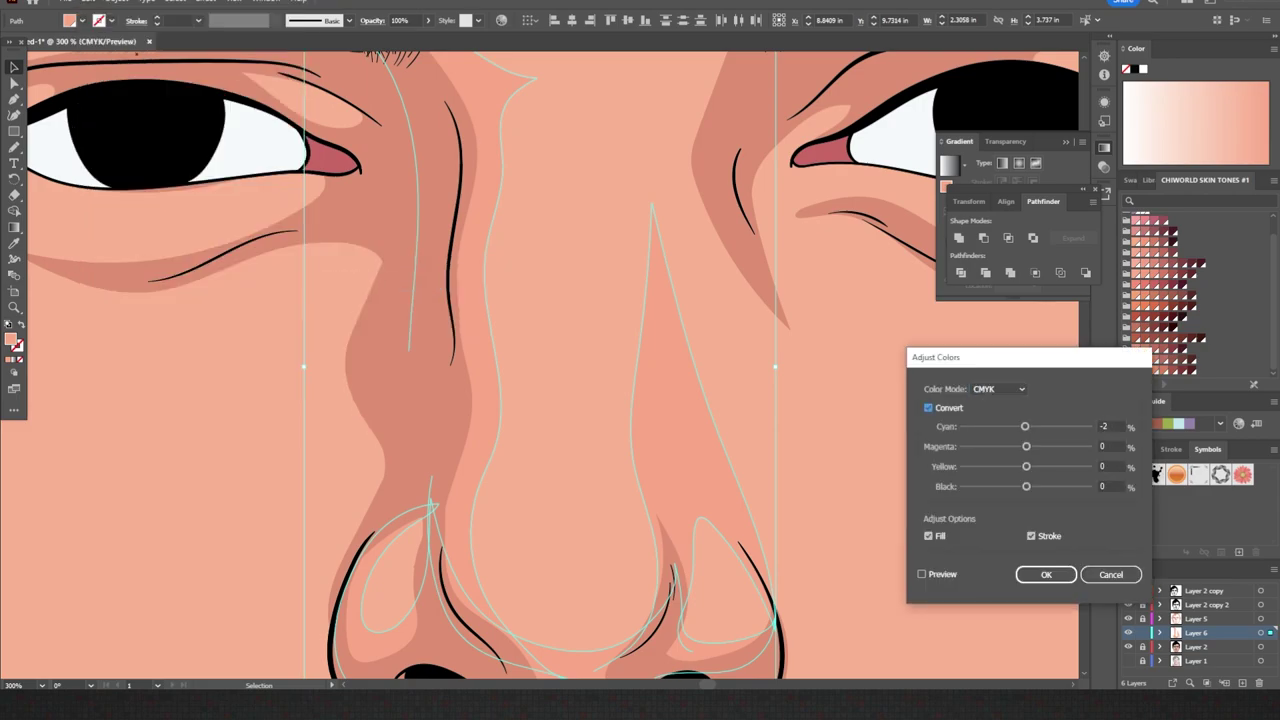
{"action": "type", "text": "3"}
{"action": "left_click", "coordinate": [922, 574]}
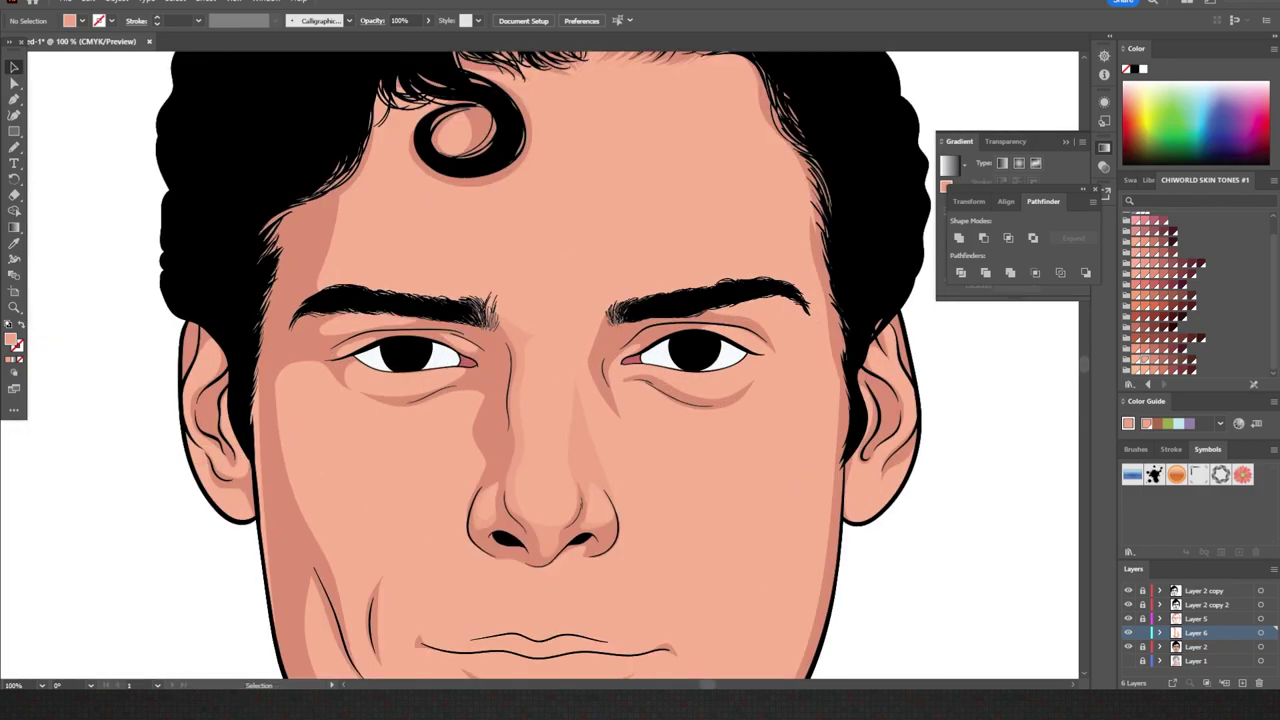
- Pencil-draw light highlights on the left cheek, over the eye and under the nose
{"action": "key", "text": "n"}
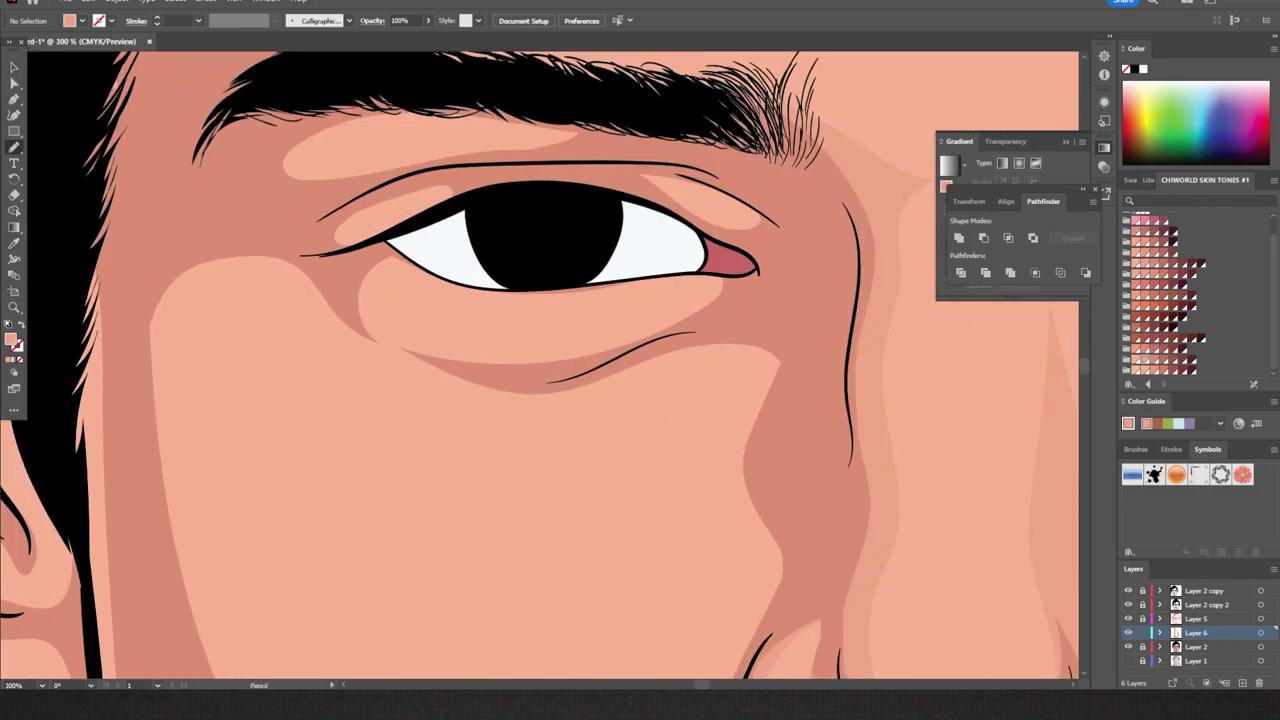
{"action": "left_click_drag", "start_coordinate": [148, 278], "coordinate": [186, 643]}
{"action": "scroll", "coordinate": [760, 270], "scroll_direction": "up", "scroll_amount": 5}
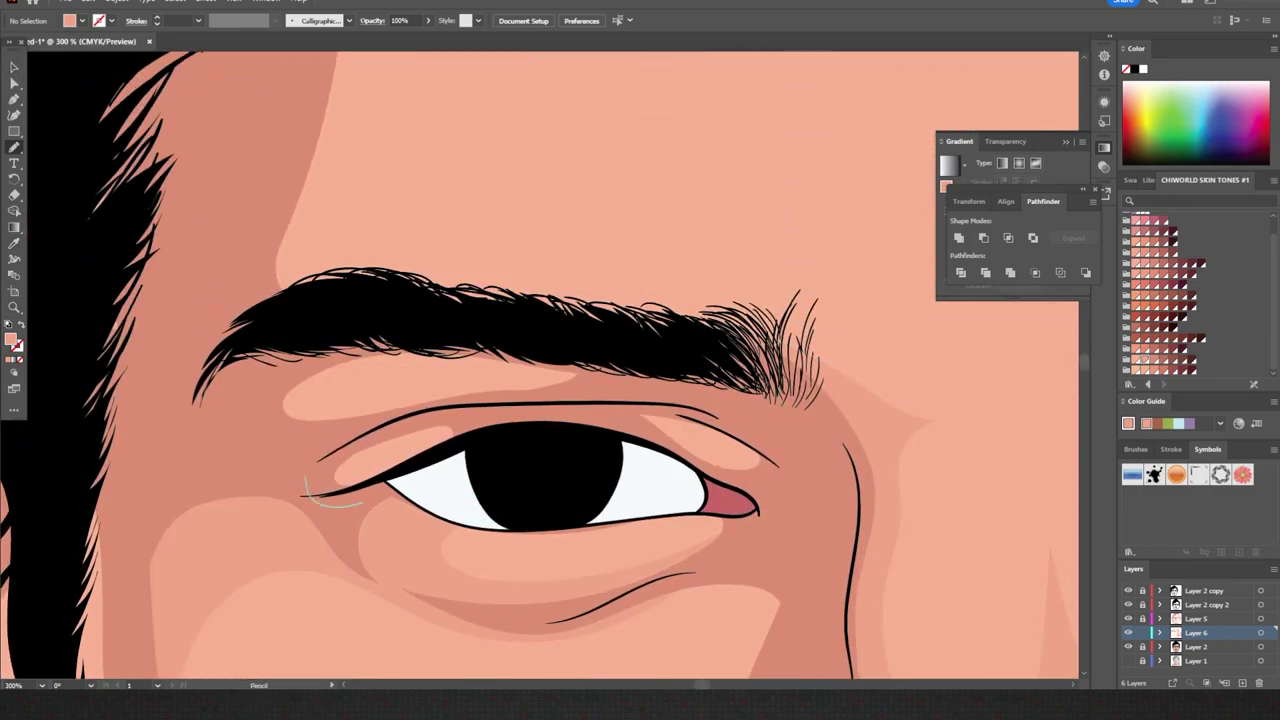
{"action": "left_click_drag", "start_coordinate": [566, 426], "coordinate": [676, 436]}
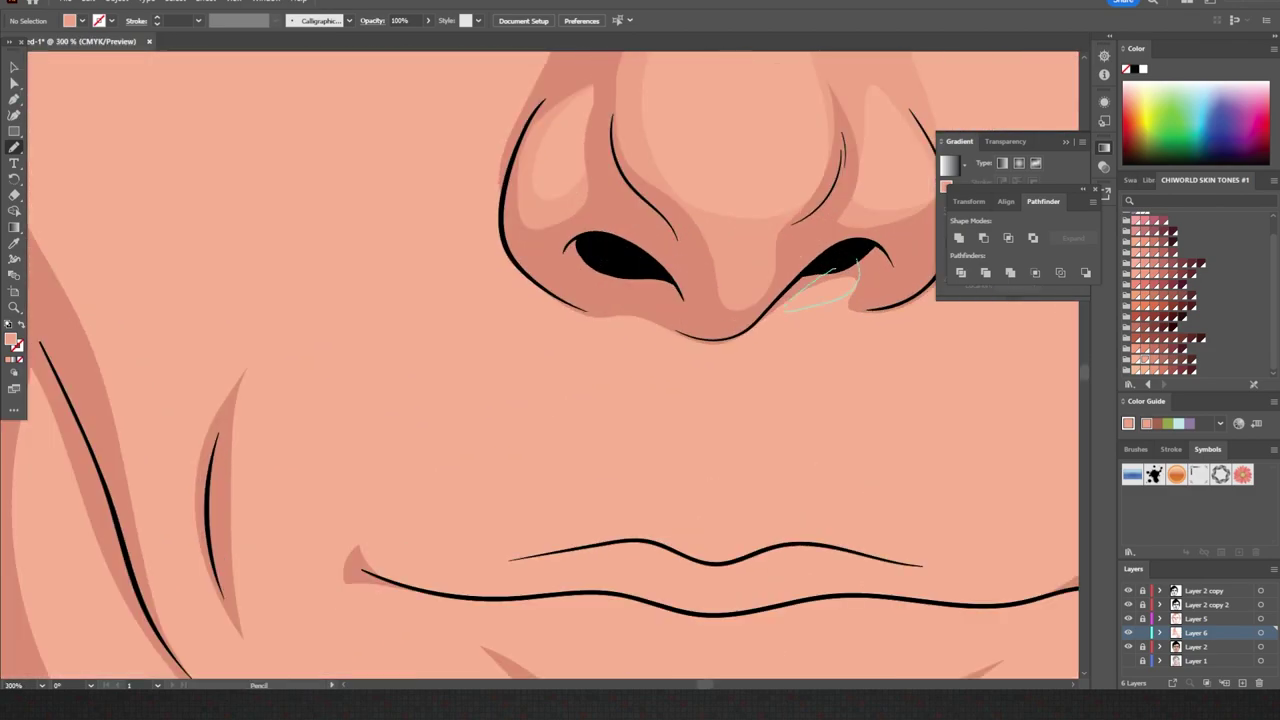
{"action": "mouse_move", "coordinate": [857, 263]}
{"action": "left_mouse_down"}
{"action": "mouse_move", "coordinate": [790, 308]}
{"action": "mouse_move", "coordinate": [618, 318]}
{"action": "left_mouse_up"}
{"action": "left_click_drag", "start_coordinate": [742, 470], "coordinate": [752, 327]}
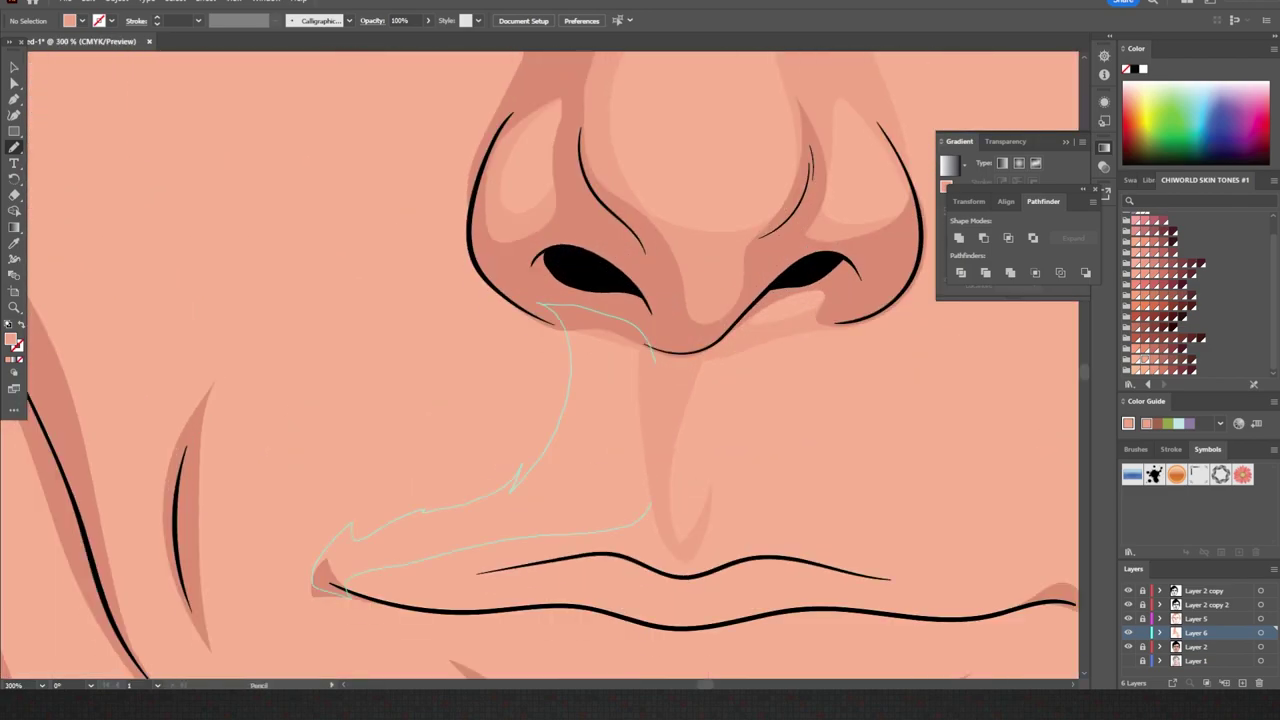
{"action": "left_click_drag", "start_coordinate": [650, 505], "coordinate": [645, 510]}
- Draw a highlight shape around the chin and a long cheek highlight
{"action": "key", "text": "ctrl+0"}
{"action": "scroll", "coordinate": [615, 350], "scroll_direction": "up", "scroll_amount": 3}
{"action": "scroll", "coordinate": [615, 350], "scroll_direction": "down", "scroll_amount": 1}
{"action": "left_click_drag", "start_coordinate": [606, 655], "coordinate": [658, 607]}
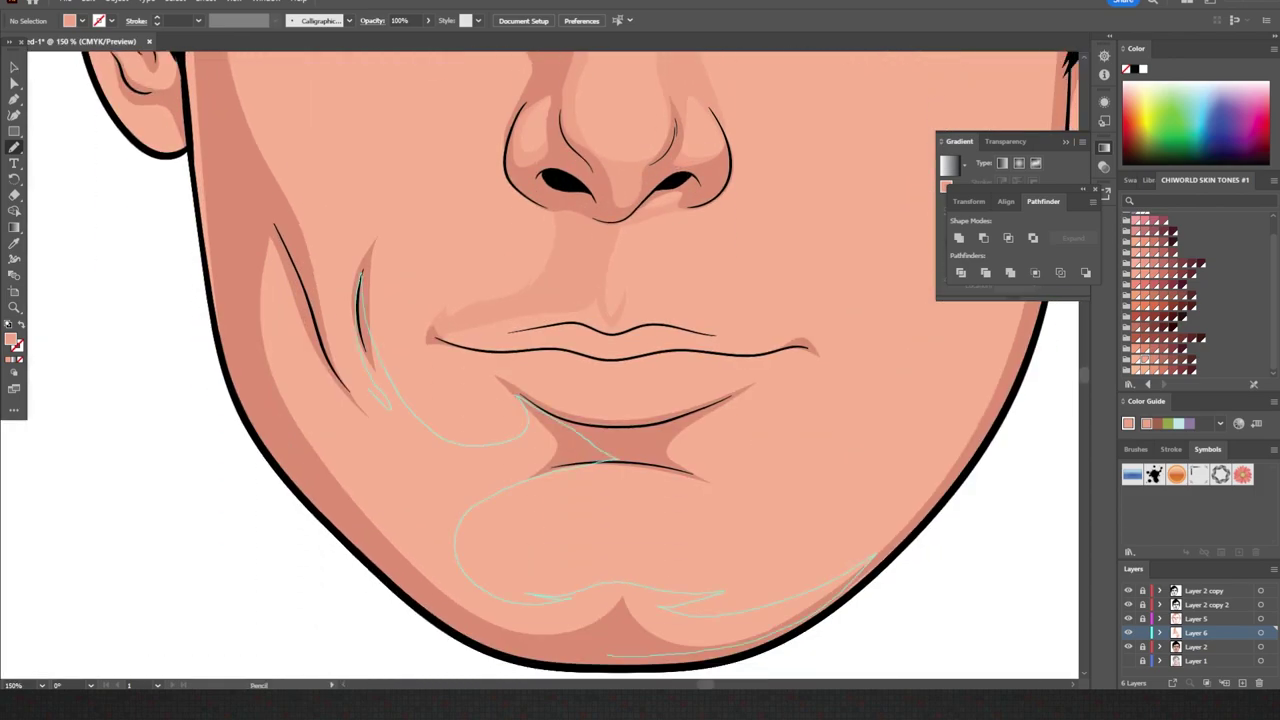
{"action": "key", "text": "ctrl+0"}
{"action": "scroll", "coordinate": [808, 563], "scroll_direction": "up", "scroll_amount": 3}
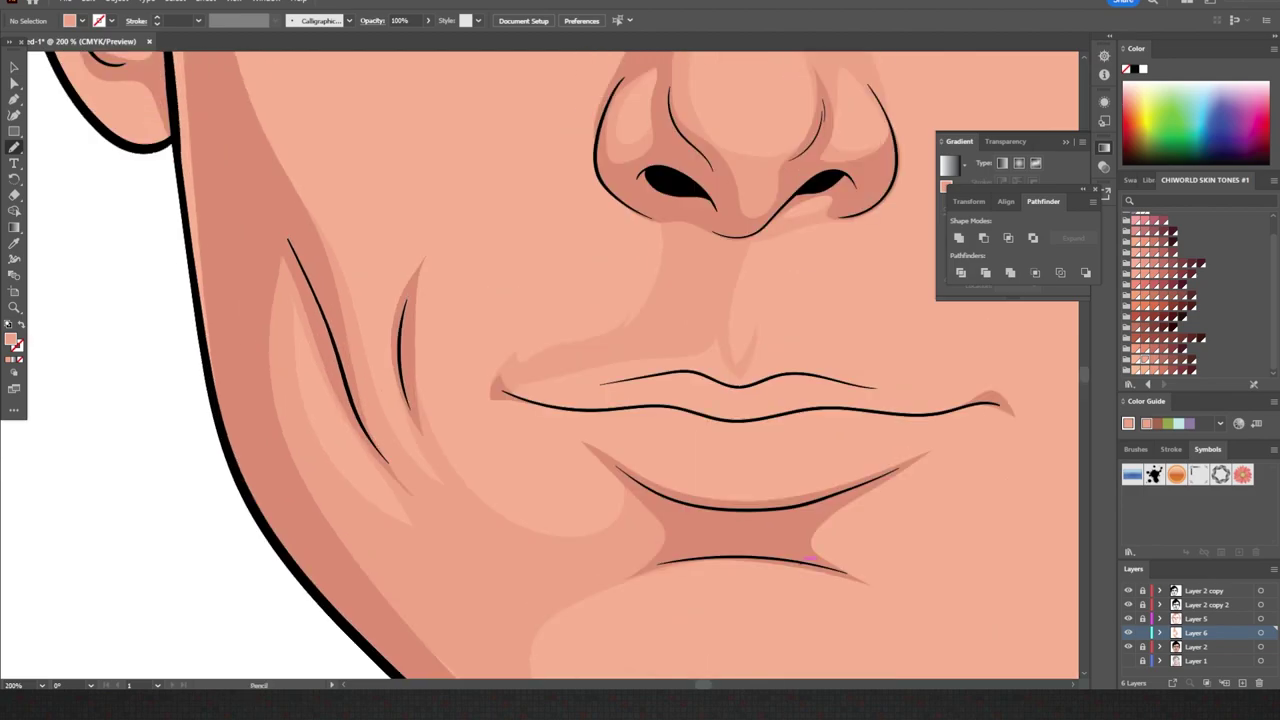
{"action": "scroll", "coordinate": [808, 563], "scroll_direction": "up", "scroll_amount": 1}
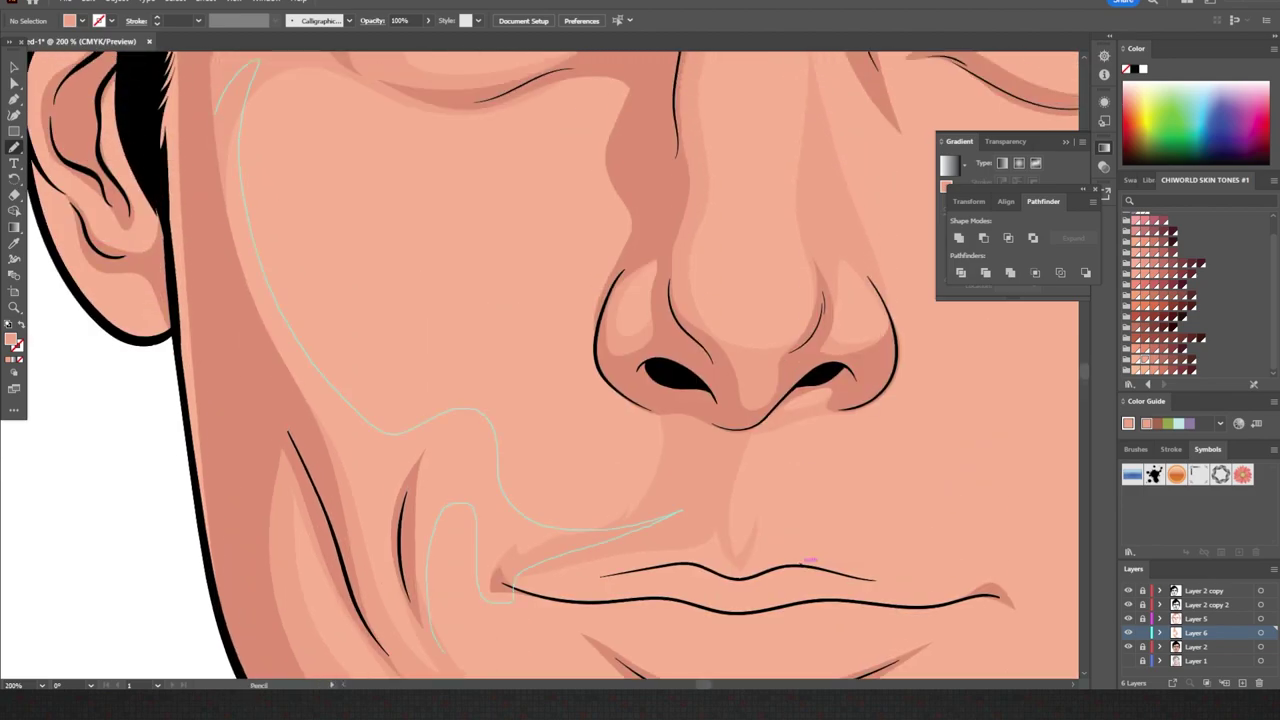
{"action": "left_click_drag", "start_coordinate": [680, 512], "coordinate": [682, 511]}
- Add highlights on the cheek, forehead, inner brow and lower eye bag
{"action": "key", "text": "ctrl+0"}
{"action": "scroll", "coordinate": [600, 350], "scroll_direction": "up", "scroll_amount": 3}
{"action": "left_click_drag", "start_coordinate": [330, 376], "coordinate": [370, 463]}
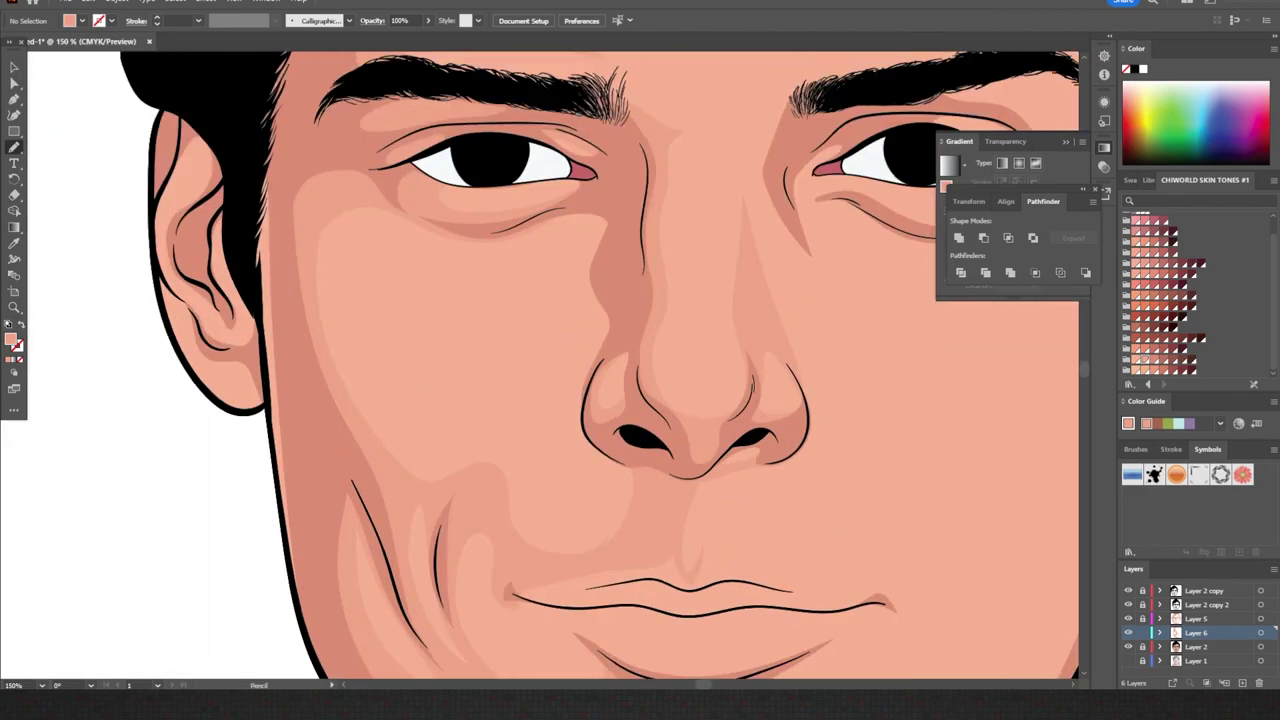
{"action": "key", "text": "ctrl+0"}
{"action": "scroll", "coordinate": [540, 150], "scroll_direction": "up", "scroll_amount": 2}
{"action": "scroll", "coordinate": [520, 280], "scroll_direction": "up", "scroll_amount": 2}
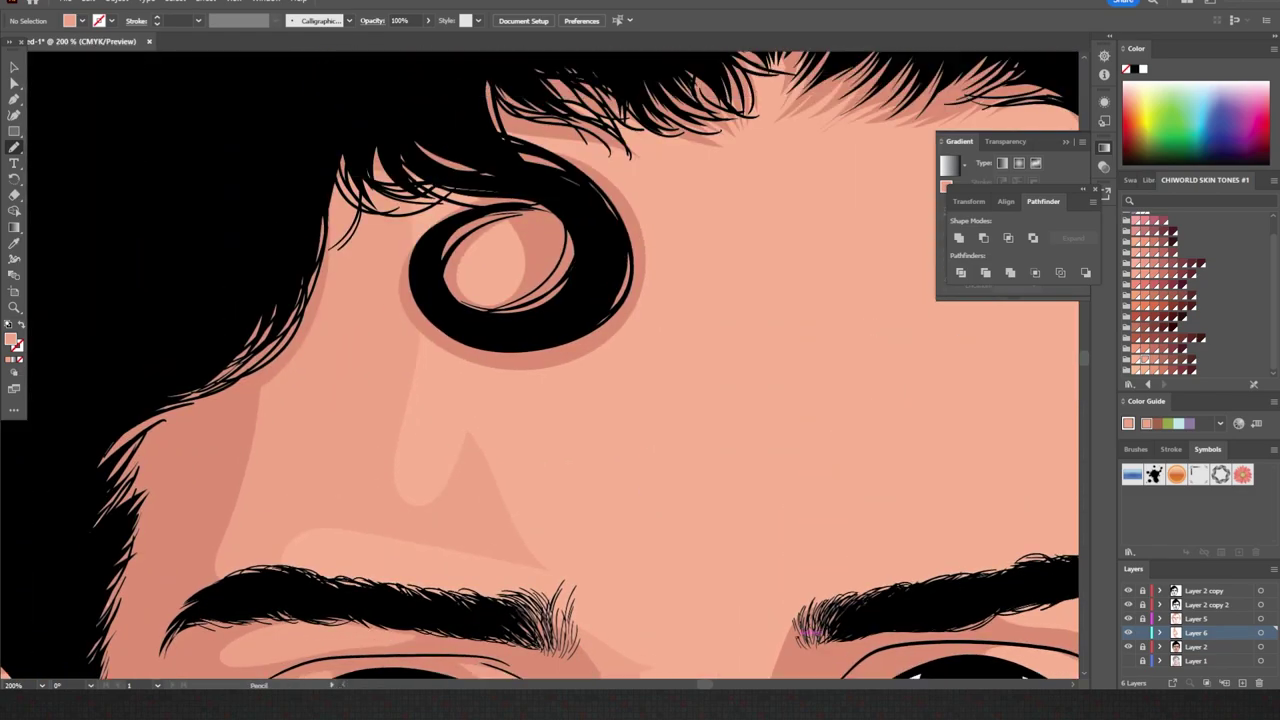
{"action": "left_click_drag", "start_coordinate": [330, 478], "coordinate": [492, 450]}
{"action": "key", "text": "ctrl+0"}
{"action": "scroll", "coordinate": [550, 350], "scroll_direction": "up", "scroll_amount": 2}
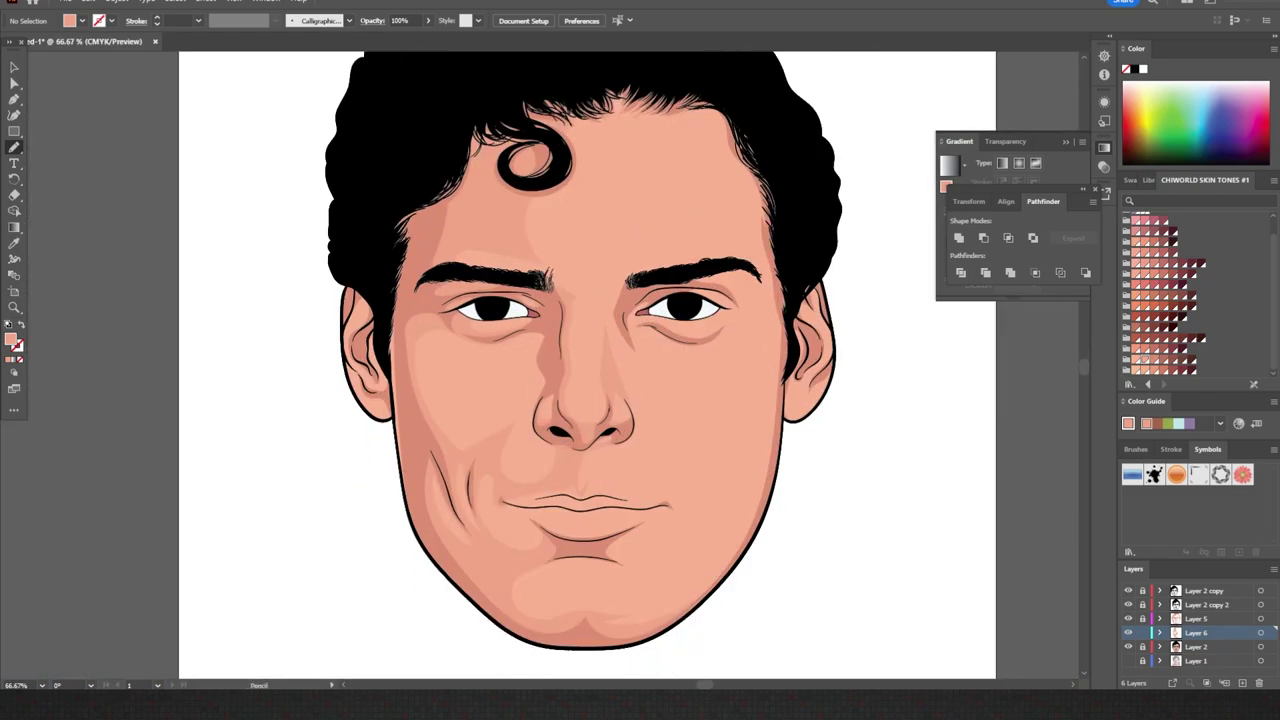
{"action": "scroll", "coordinate": [620, 300], "scroll_direction": "up", "scroll_amount": 3}
{"action": "left_click_drag", "start_coordinate": [600, 222], "coordinate": [476, 284]}
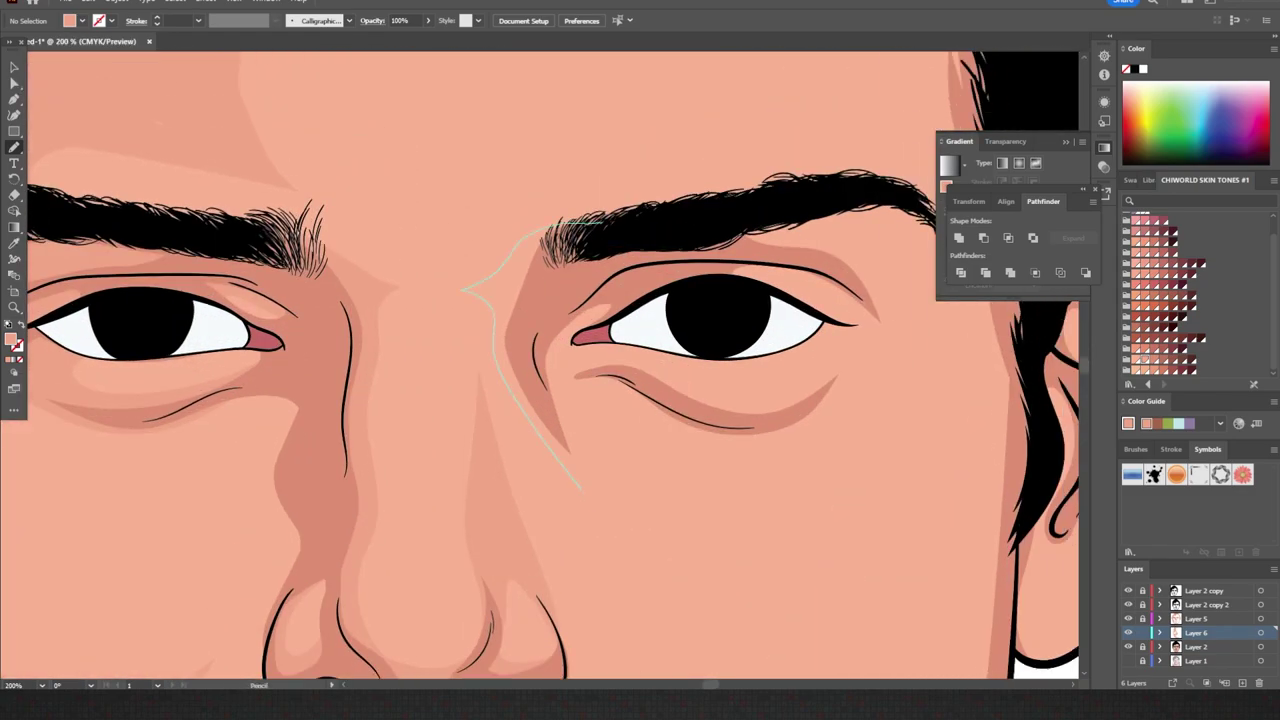
{"action": "left_click_drag", "start_coordinate": [598, 376], "coordinate": [864, 330]}
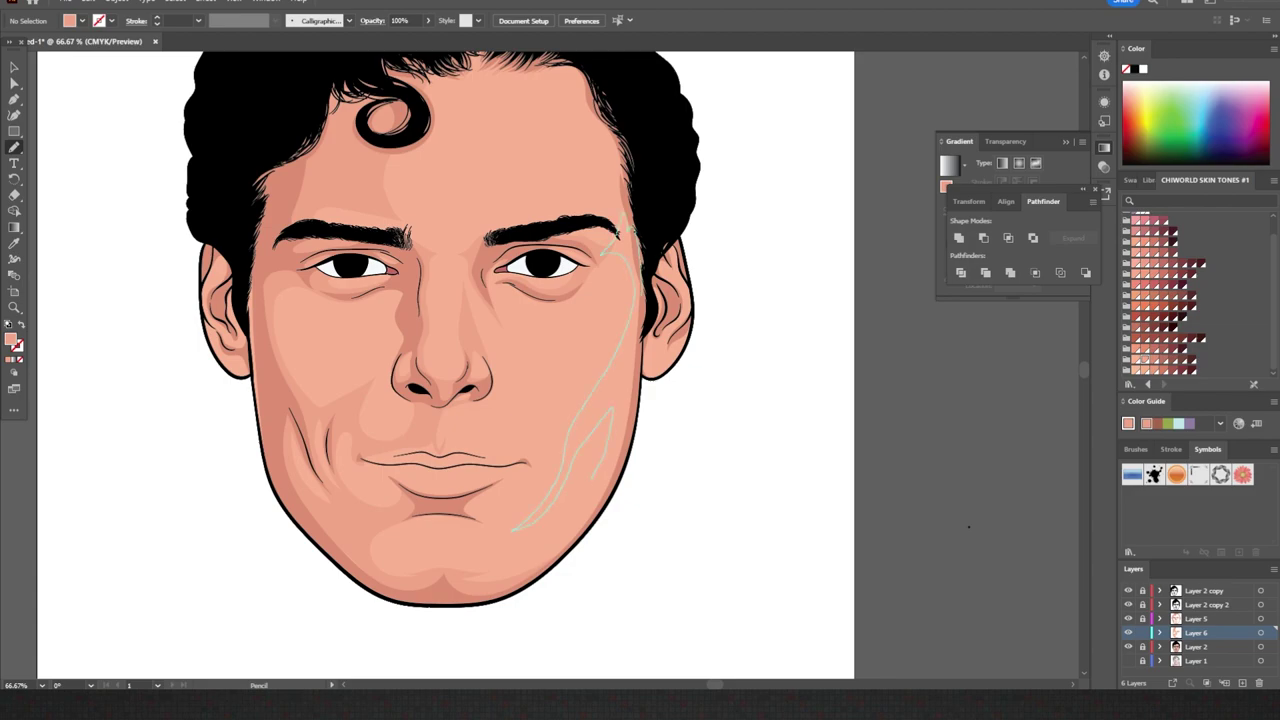
{"action": "key", "text": "ctrl+plus"}
{"action": "key", "text": "ctrl+plus"}
{"action": "key", "text": "ctrl+plus"}
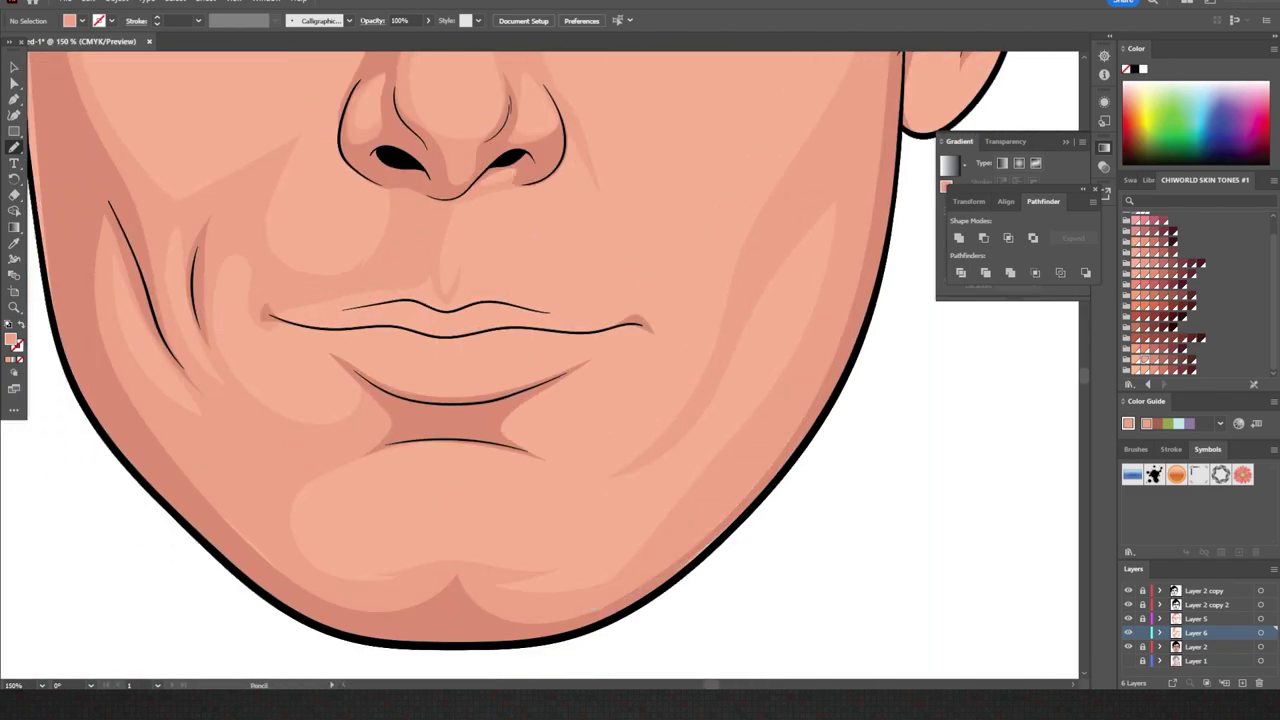
- Deselect the stray path, draw a deep shadow inside the ear, and add a new layer
{"action": "key", "text": "ctrl+shift+a"}
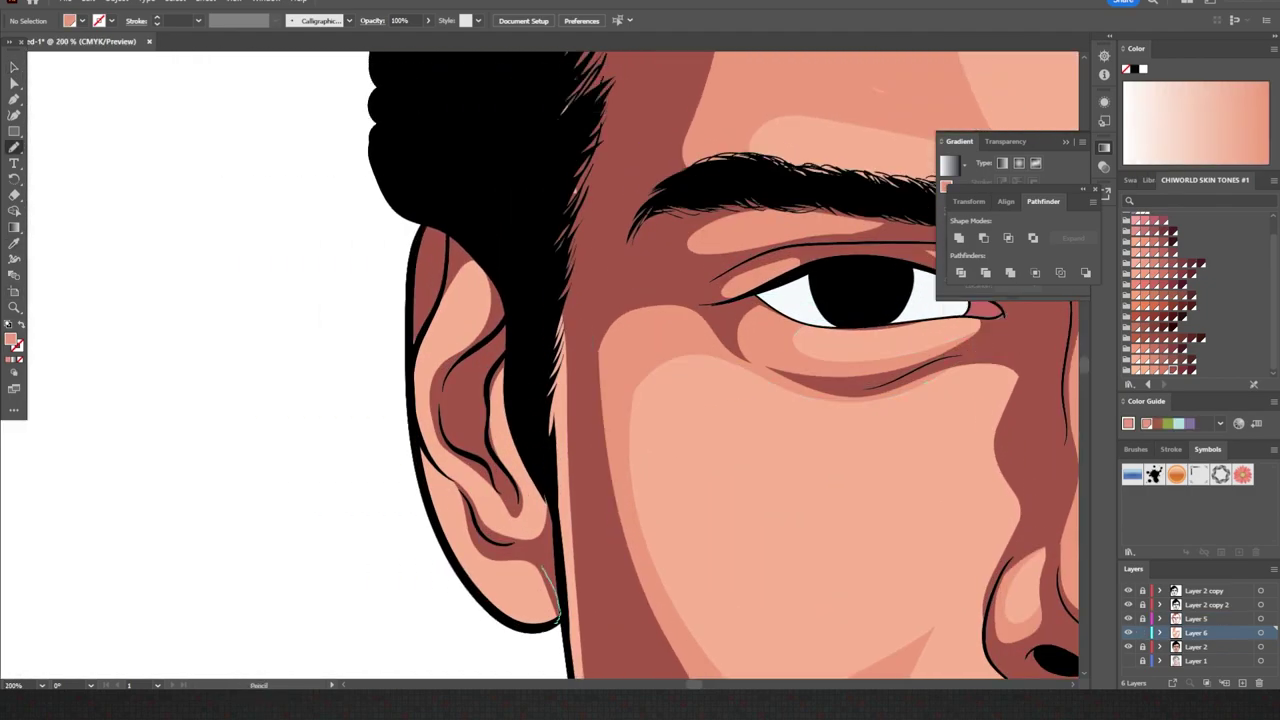
{"action": "left_click_drag", "start_coordinate": [546, 550], "coordinate": [523, 344]}
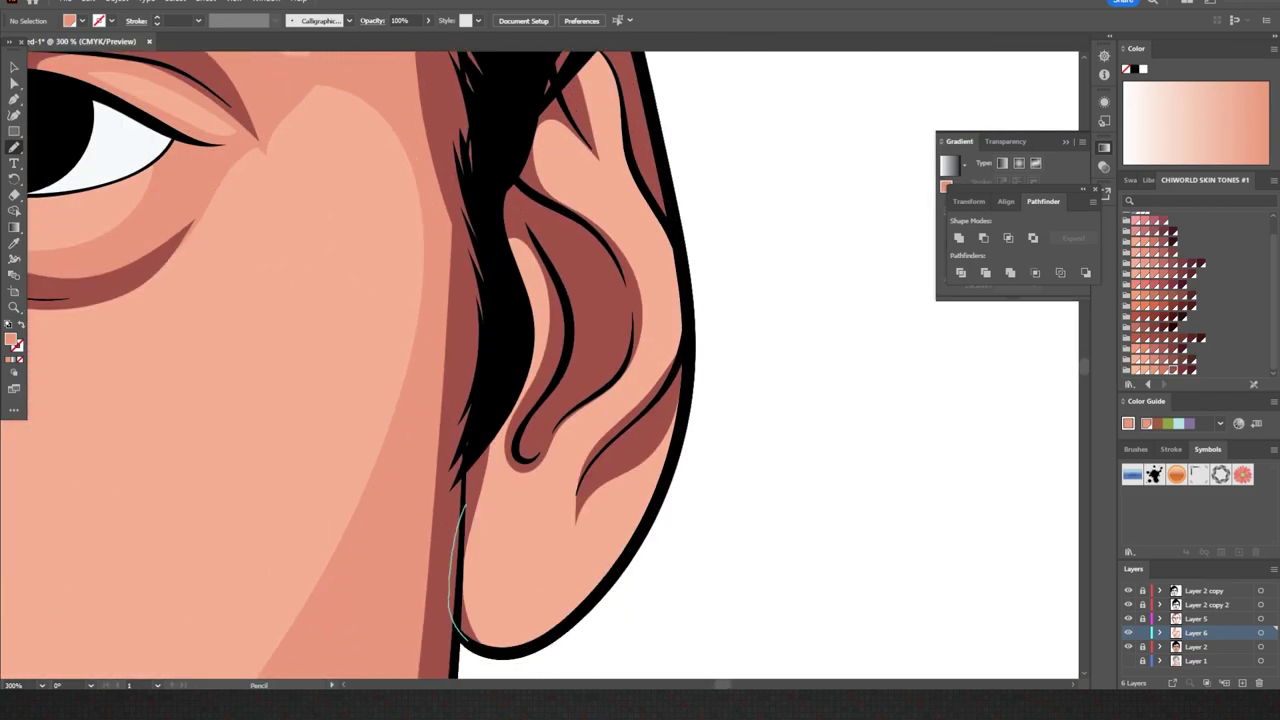
{"action": "scroll", "coordinate": [350, 365], "scroll_direction": "up", "scroll_amount": 3}
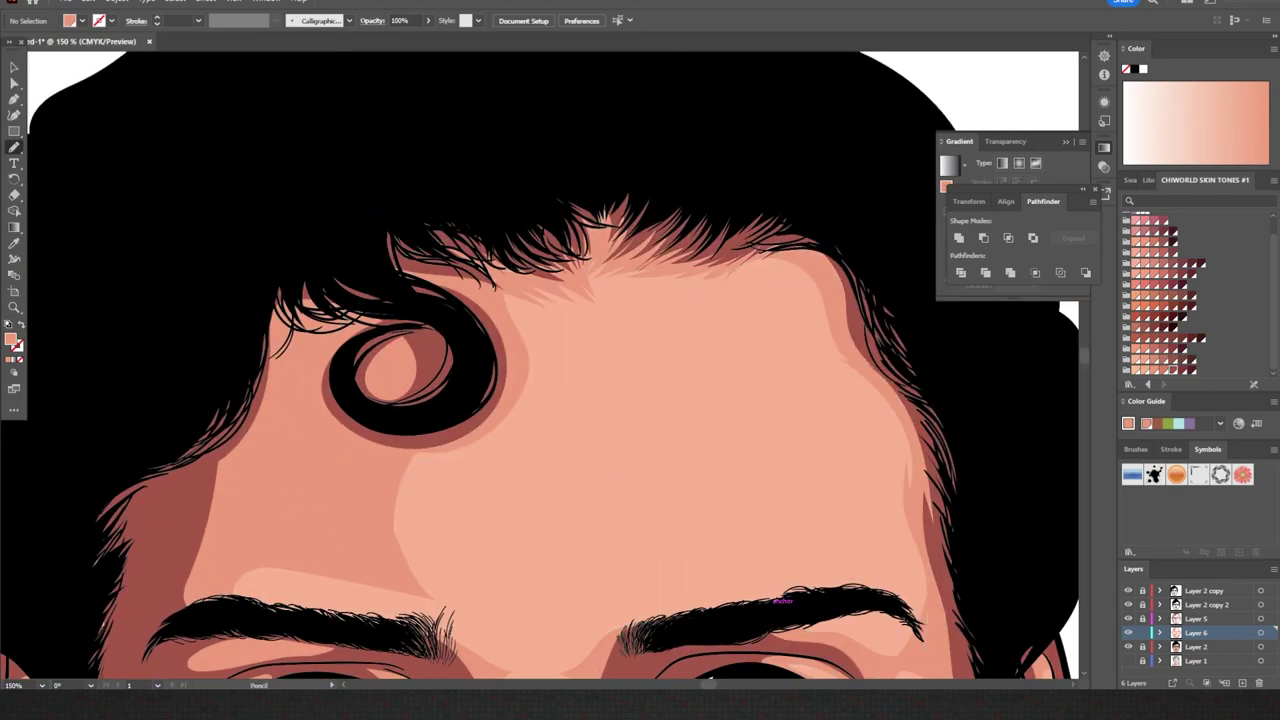
{"action": "scroll", "coordinate": [540, 360], "scroll_direction": "down", "scroll_amount": 4}
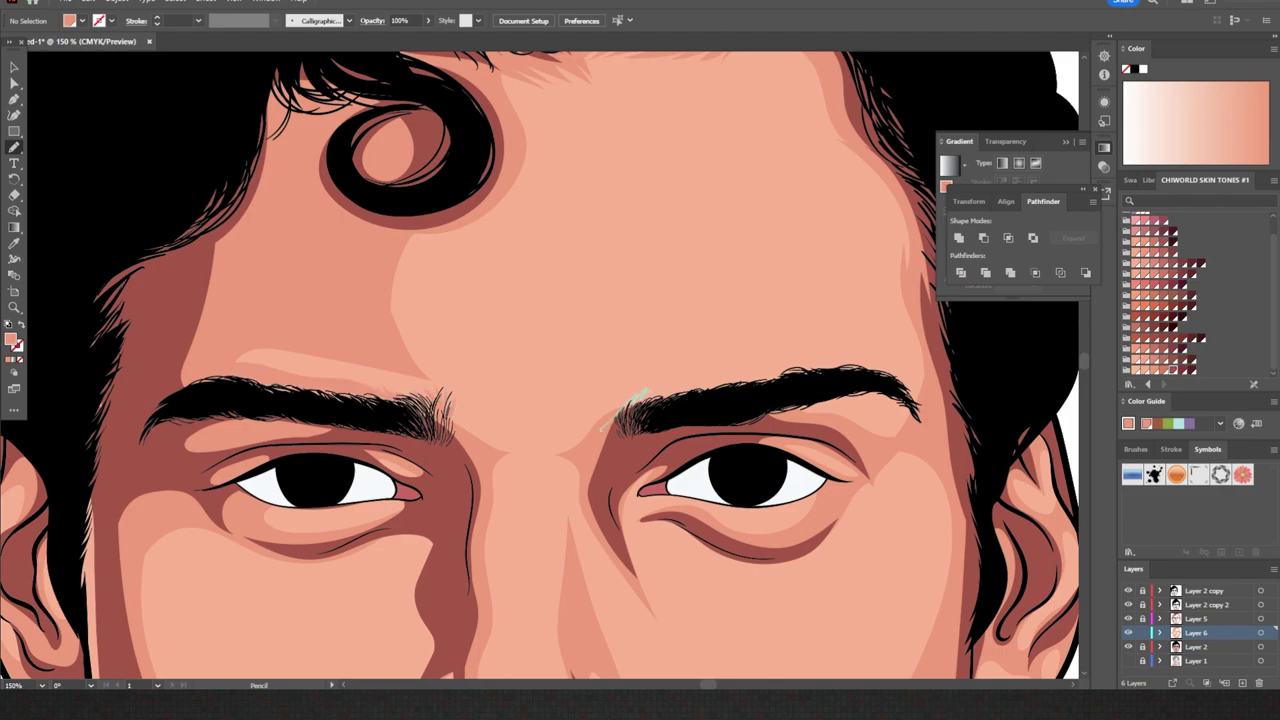
{"action": "key", "text": "ctrl+minus"}
{"action": "key", "text": "ctrl+minus"}
{"action": "key", "text": "ctrl+minus"}
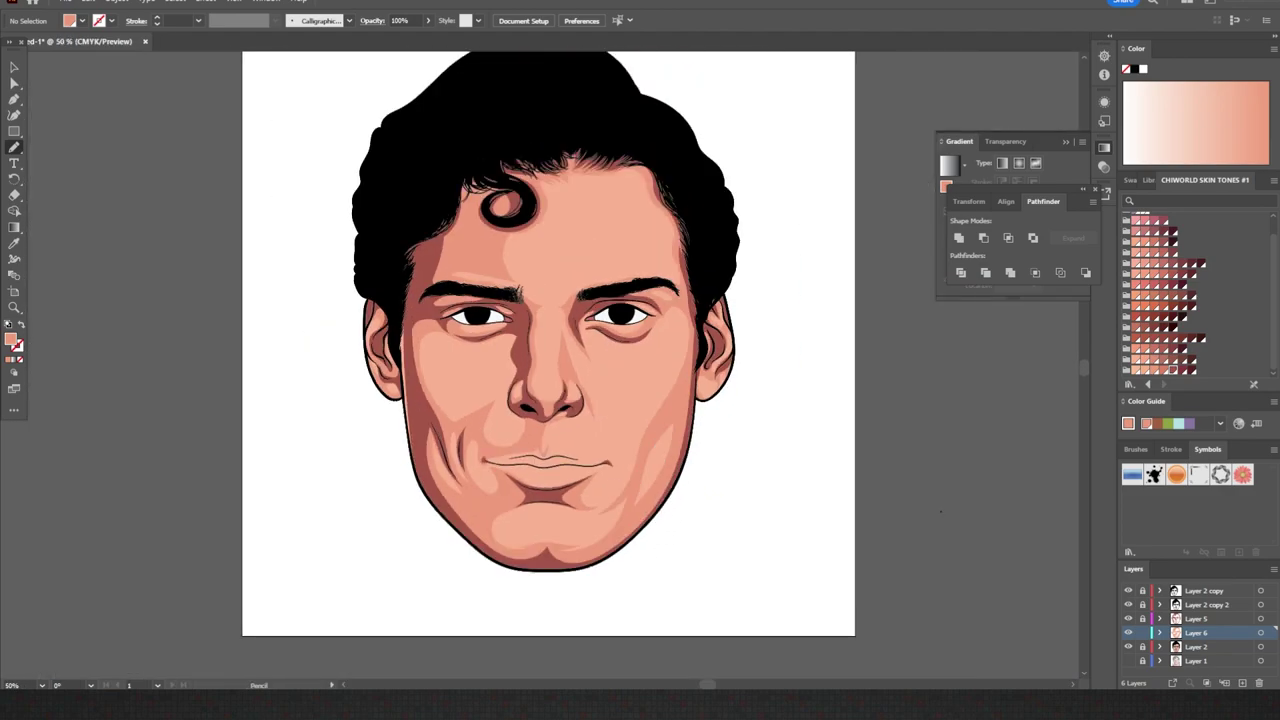
{"action": "left_click", "coordinate": [1244, 682]}
{"action": "key", "text": "ctrl+plus"}
{"action": "key", "text": "ctrl+plus"}
{"action": "key", "text": "ctrl+plus"}
{"action": "key", "text": "ctrl+plus"}
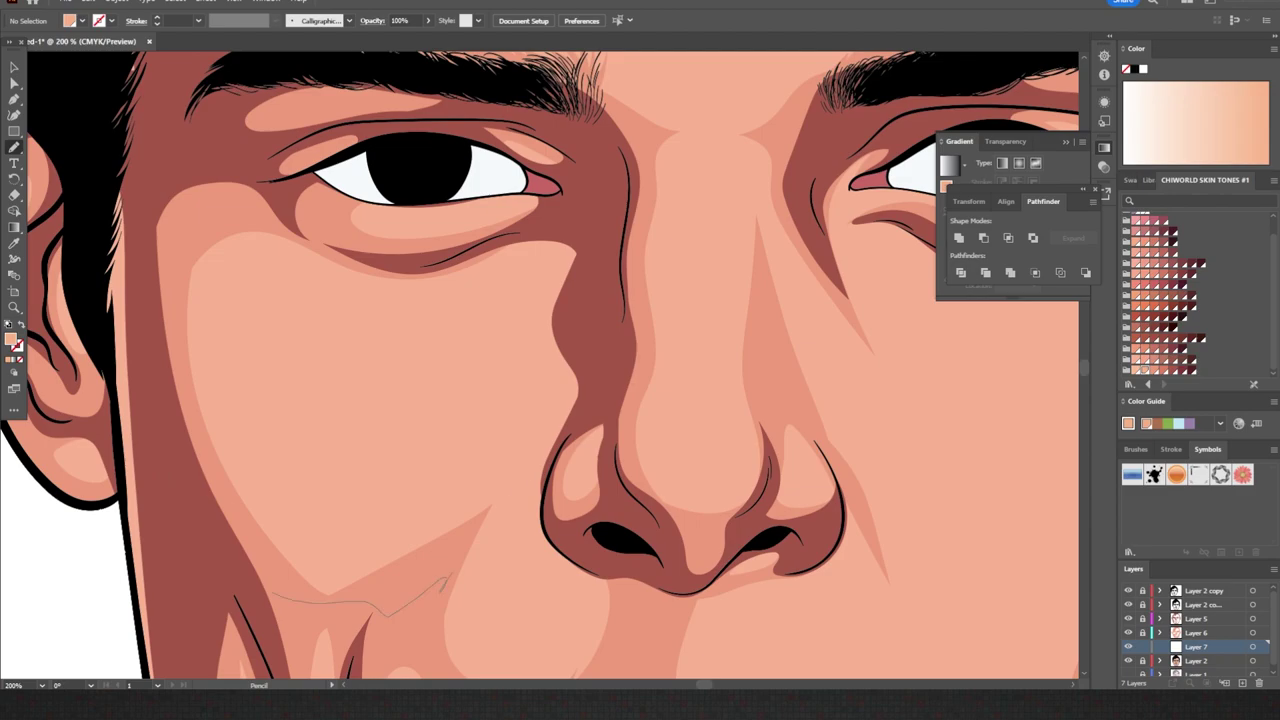
- Draw a light patch on the left cheek filled with a lighter skin tone
{"action": "left_click_drag", "start_coordinate": [440, 580], "coordinate": [575, 270]}
{"action": "key", "text": "v"}
{"action": "left_click", "coordinate": [1150, 370]}
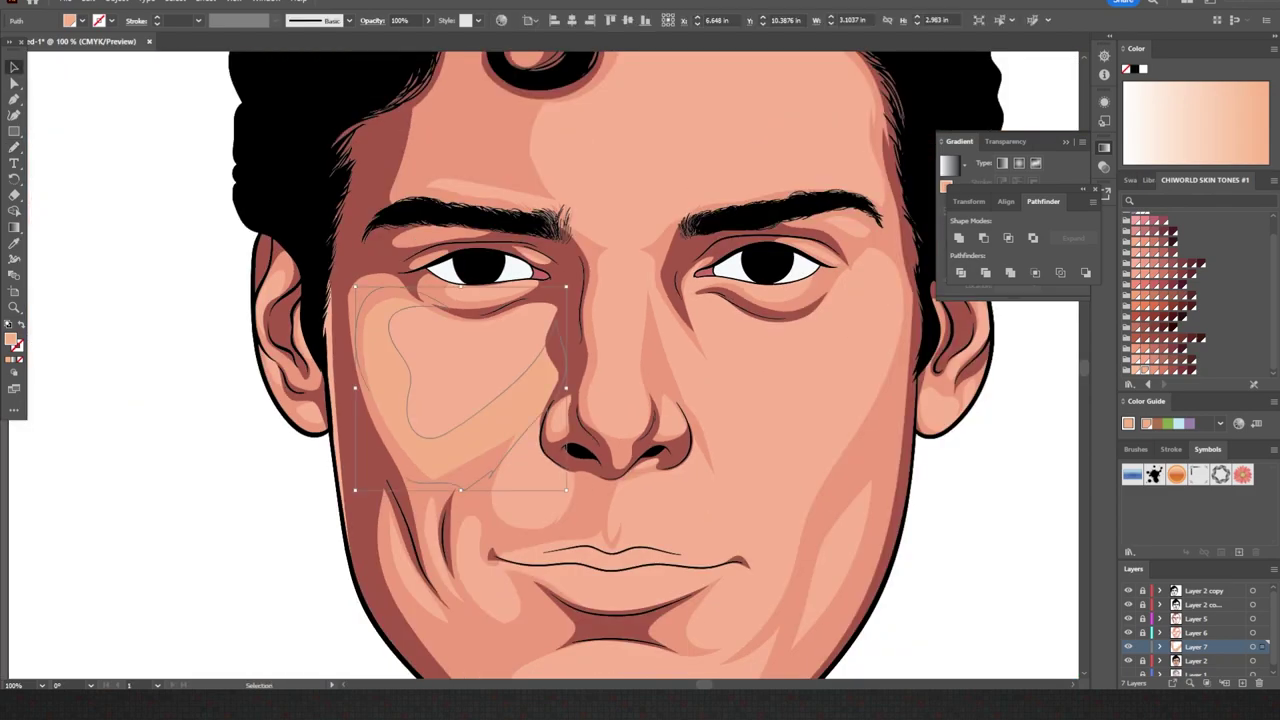
{"action": "key", "text": "ctrl+plus"}
{"action": "key", "text": "ctrl+minus"}
{"action": "key", "text": "ctrl+minus"}
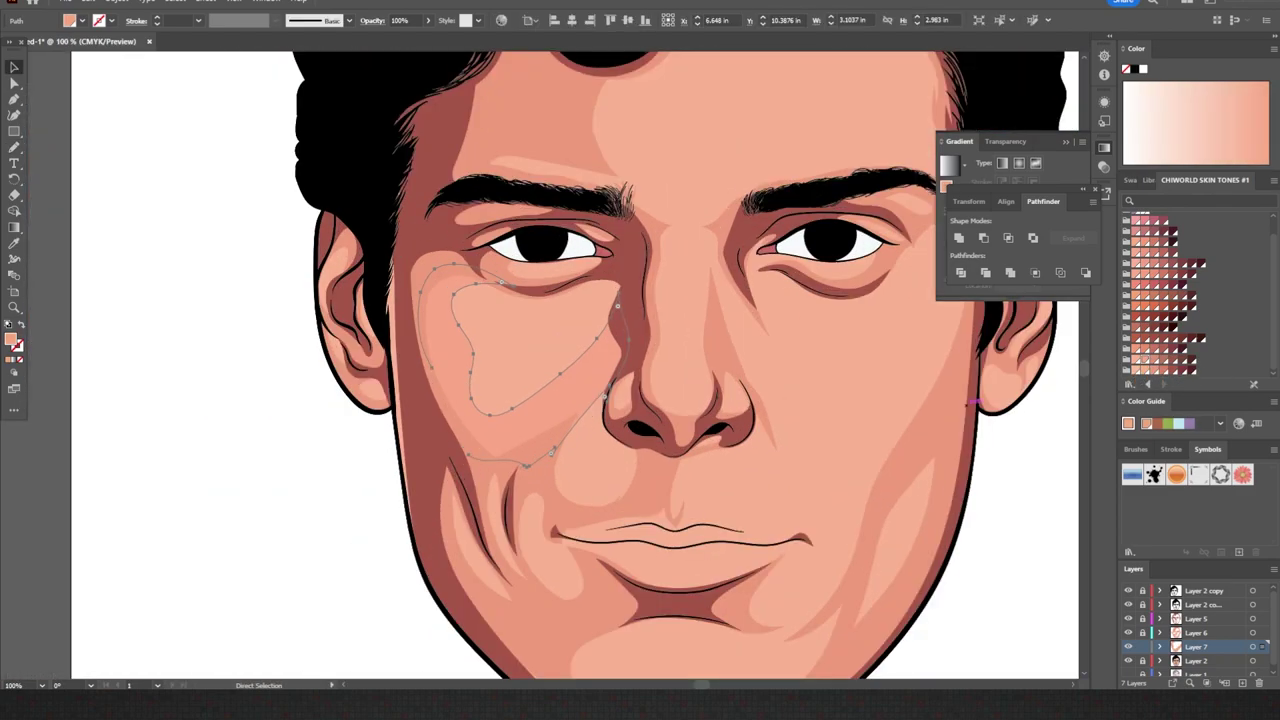
{"action": "key", "text": "ctrl+plus"}
{"action": "key", "text": "ctrl+plus"}
{"action": "key", "text": "ctrl+plus"}
- Adjust the cheek patch's color balance in CMYK with Convert on, Magenta -2
{"action": "left_click", "coordinate": [117, 2]}
{"action": "left_click", "coordinate": [430, 280]}
{"action": "left_click", "coordinate": [921, 574]}
{"action": "left_click", "coordinate": [998, 389]}
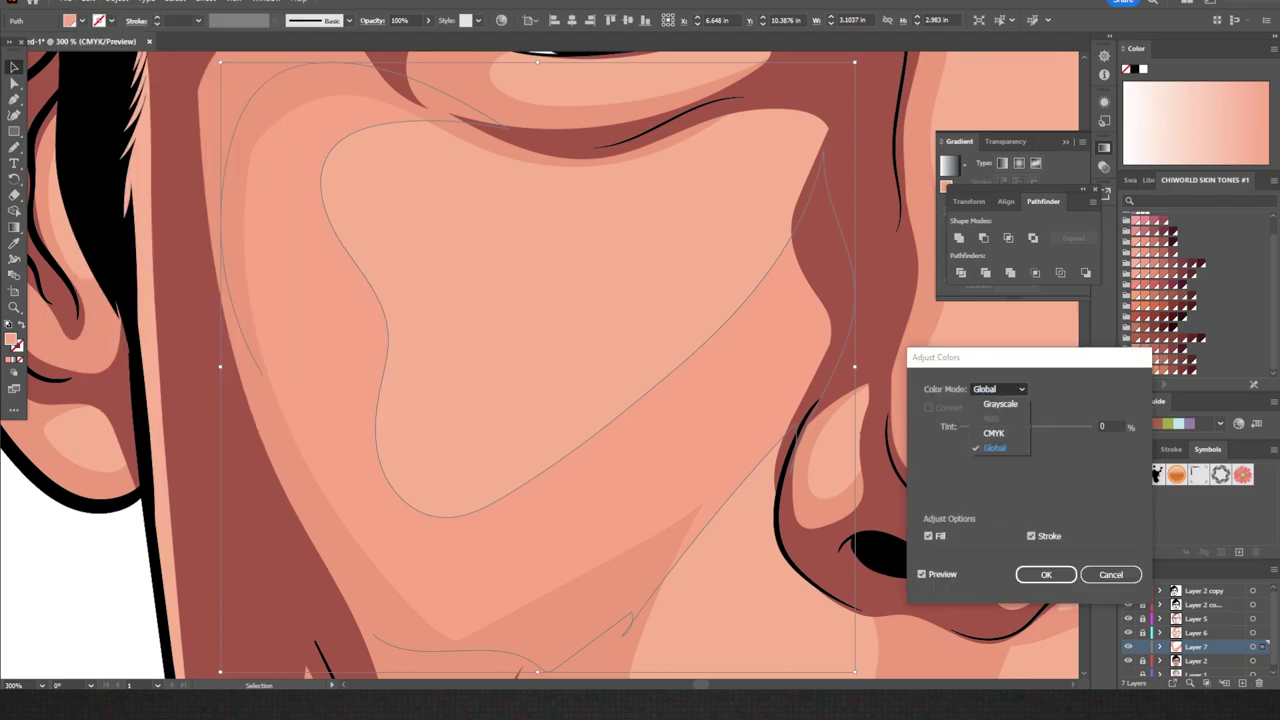
{"action": "left_click", "coordinate": [992, 423]}
{"action": "left_click", "coordinate": [928, 407]}
{"action": "left_click_drag", "start_coordinate": [1026, 446], "coordinate": [1022, 446]}
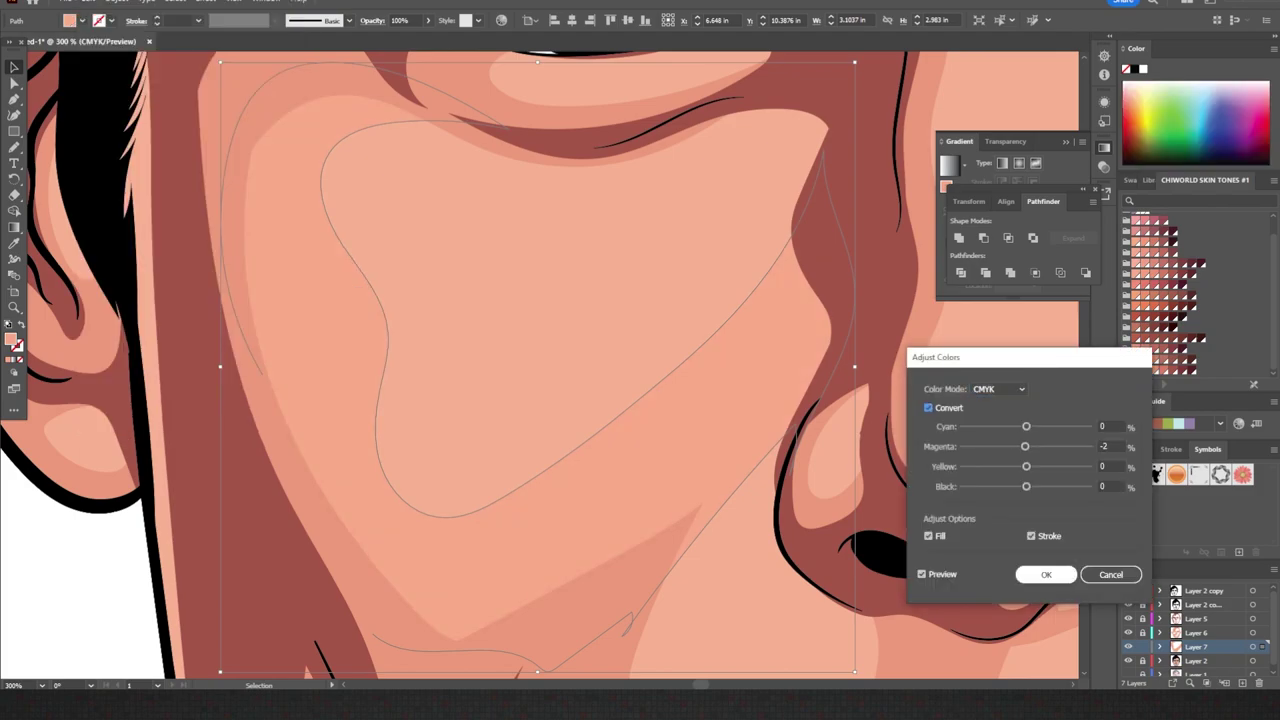
{"action": "left_click", "coordinate": [1046, 574]}
{"action": "key", "text": "ctrl+0"}
{"action": "key", "text": "ctrl+shift+a"}
{"action": "key", "text": "ctrl+plus"}
{"action": "key", "text": "ctrl+plus"}
{"action": "key", "text": "n"}
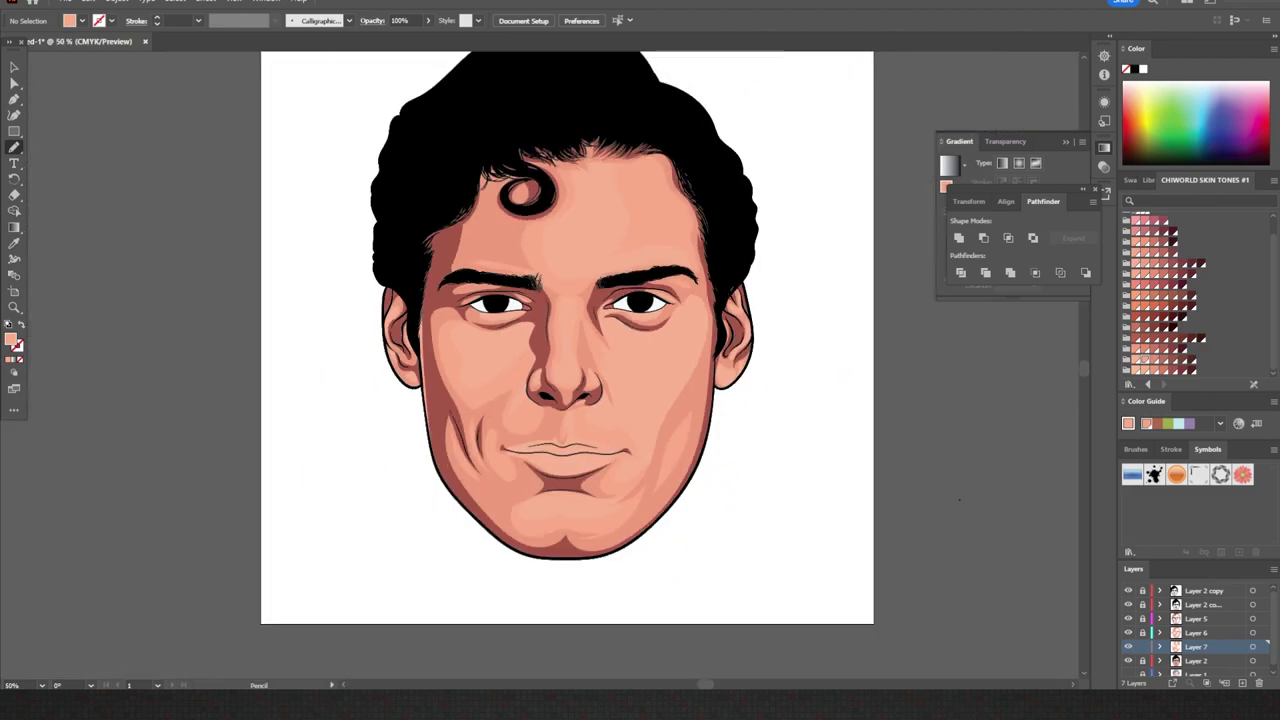
- Warm all face artwork with Adjust Color Balance in CMYK: Cyan 2, Magenta 6, Yellow 2
{"action": "key", "text": "ctrl+a"}
{"action": "key", "text": "ctrl+1"}
{"action": "left_click", "coordinate": [88, 2]}
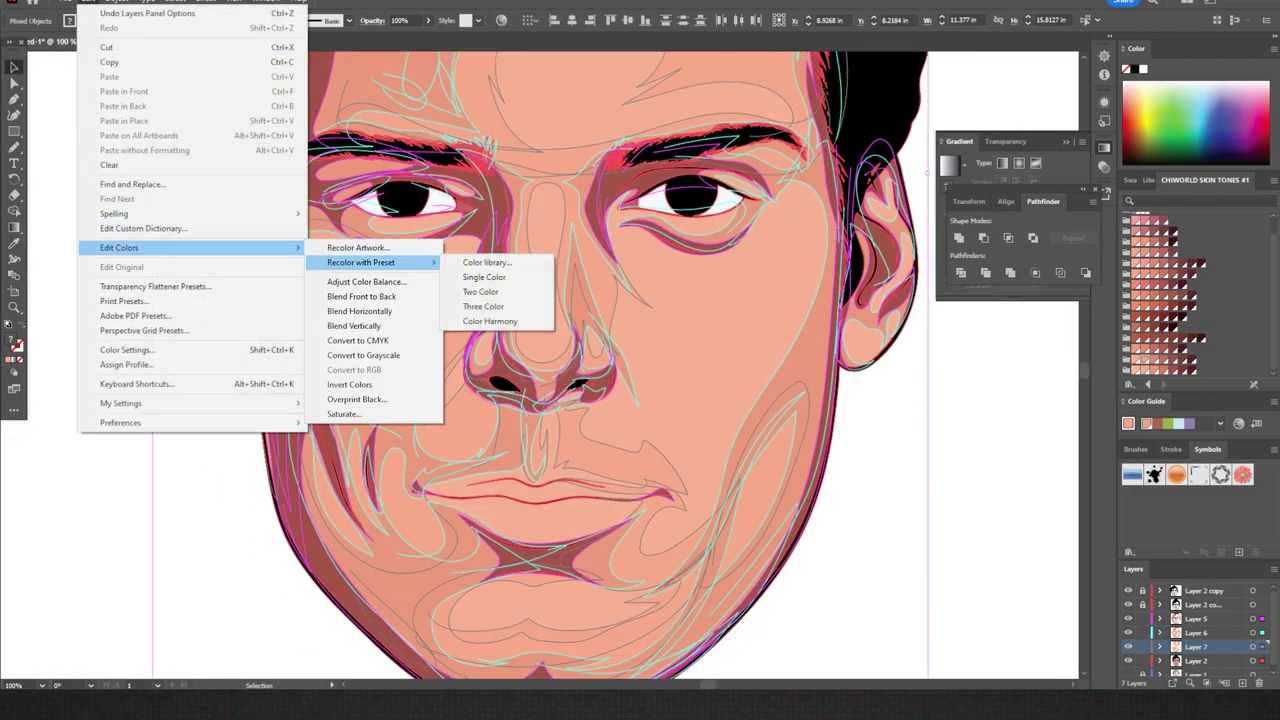
{"action": "left_click", "coordinate": [370, 281]}
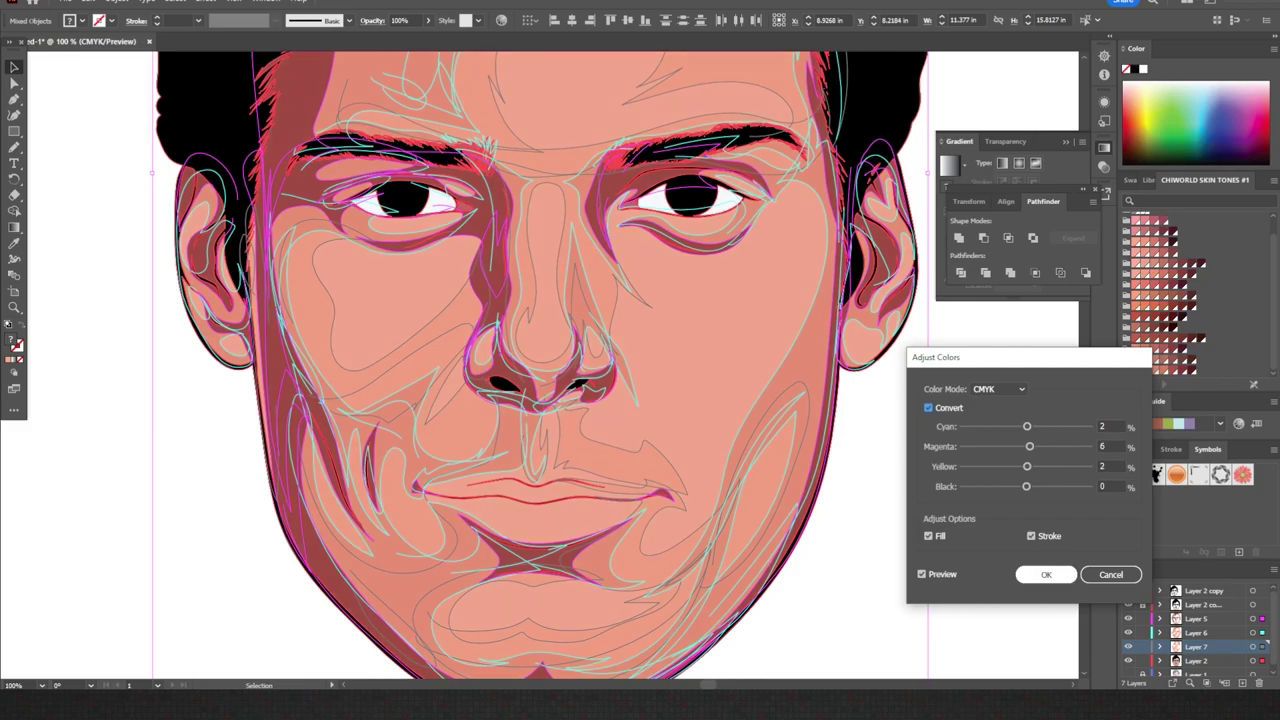
{"action": "left_click", "coordinate": [1046, 574]}
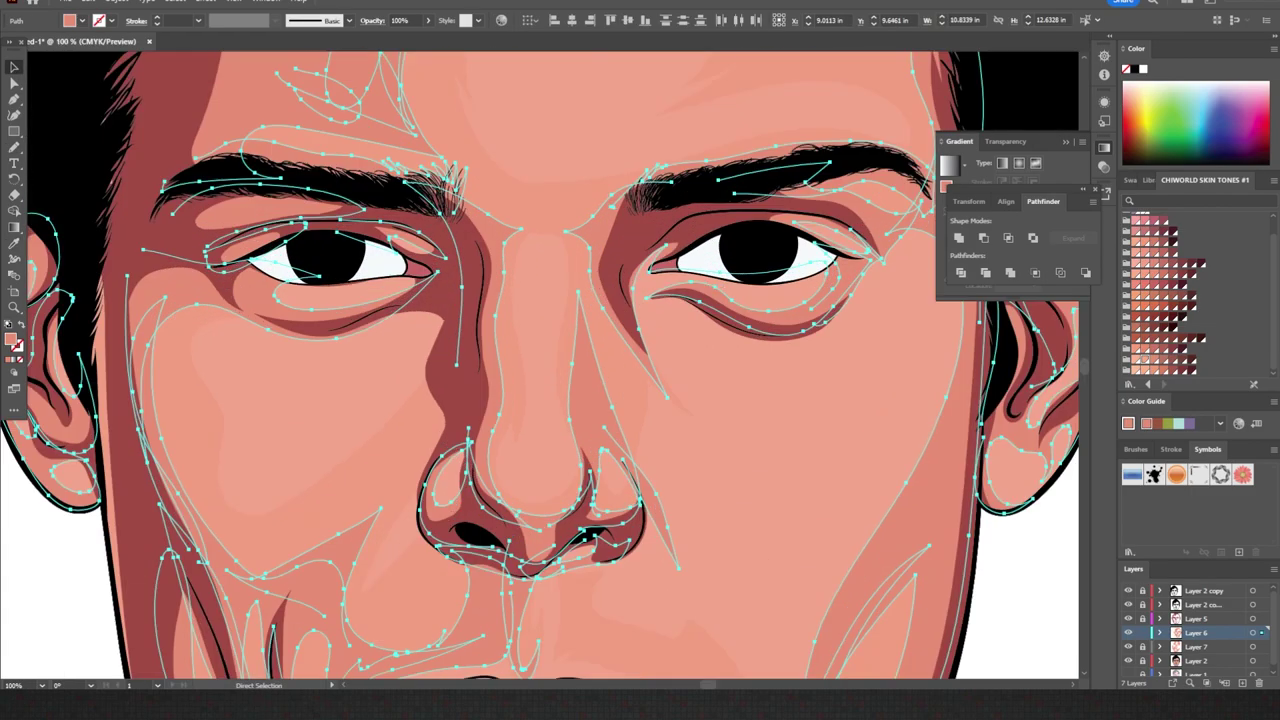
- Add a new layer and raise the artwork's magenta by 1 with another color balance
{"action": "left_click", "coordinate": [88, 2]}
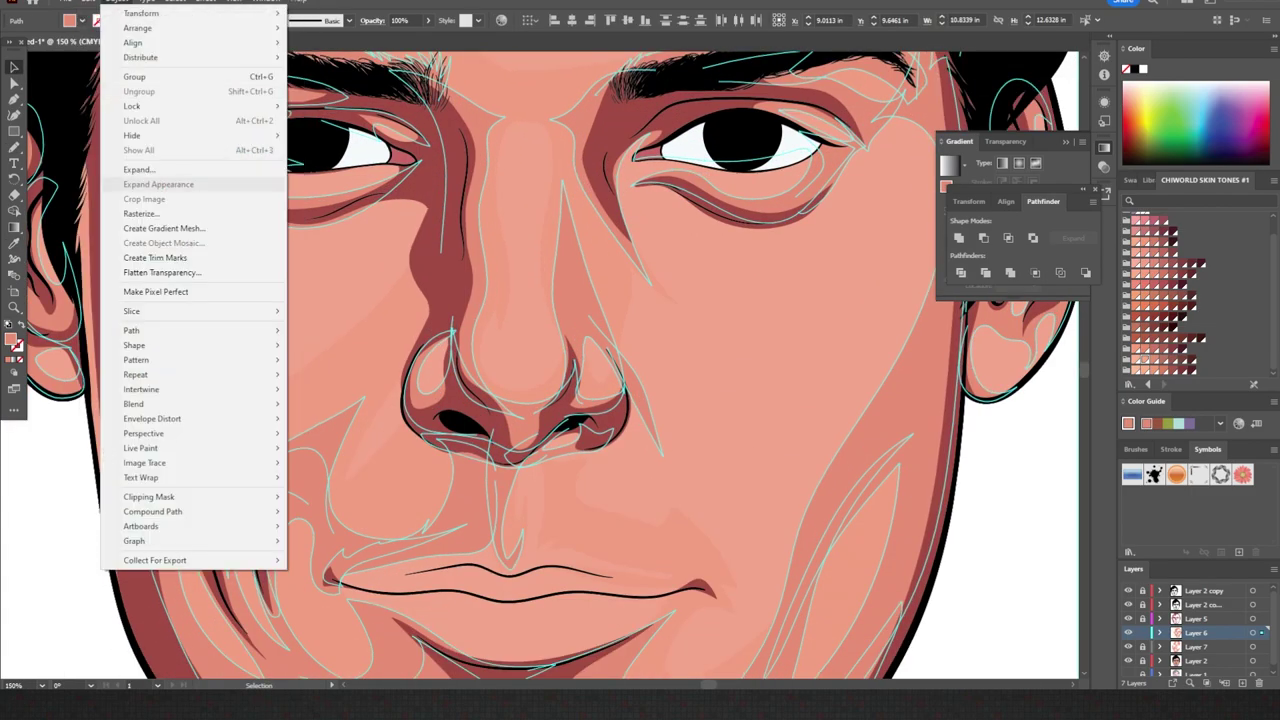
{"action": "left_click", "coordinate": [470, 280]}
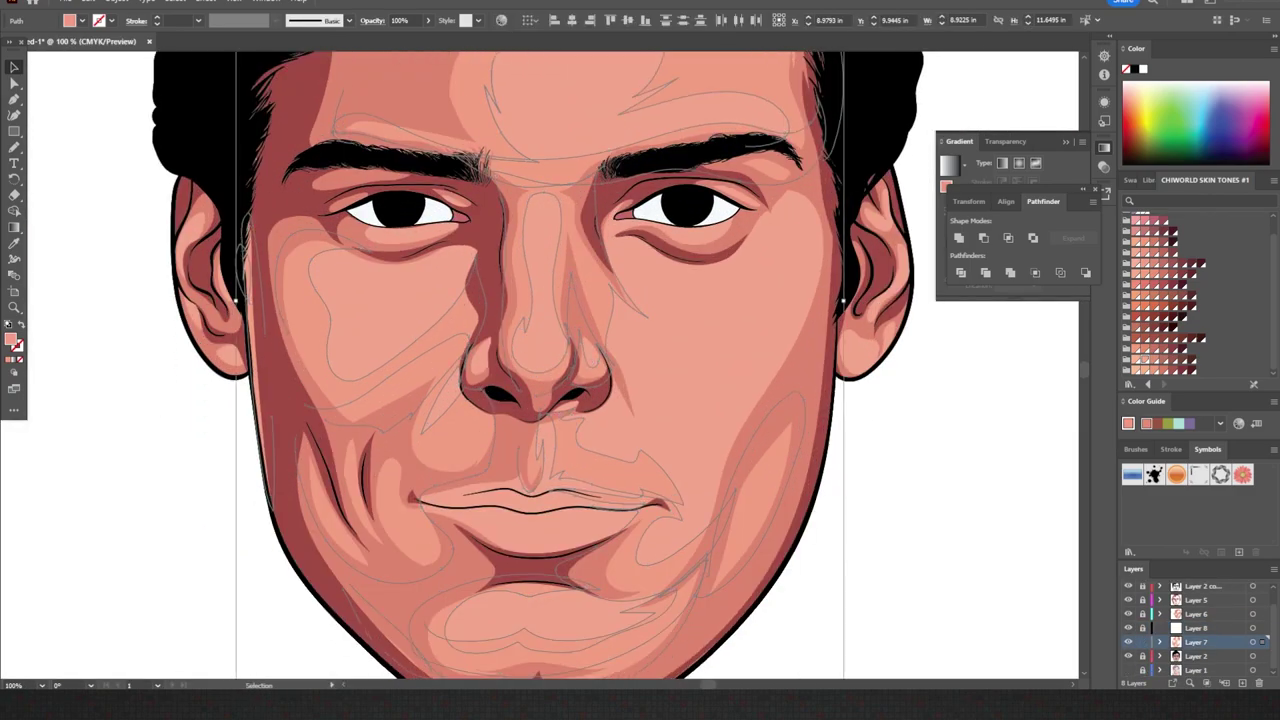
{"action": "left_click", "coordinate": [88, 2]}
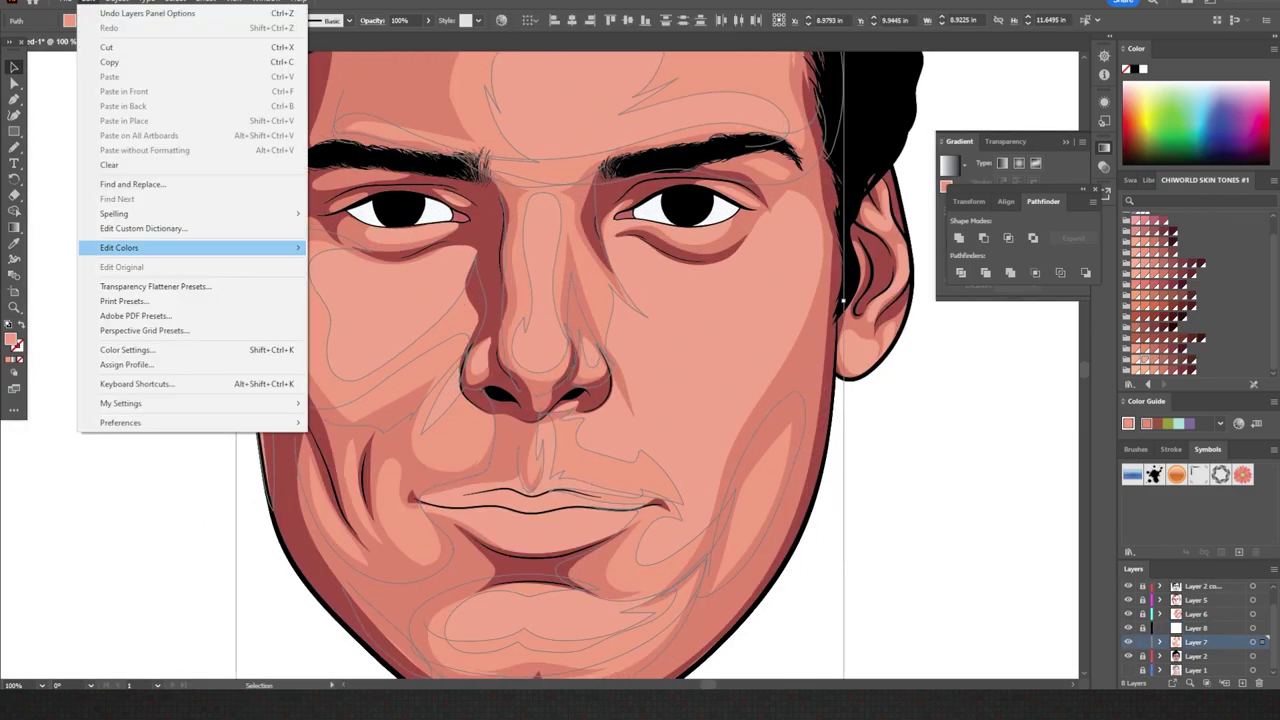
{"action": "left_click", "coordinate": [360, 262]}
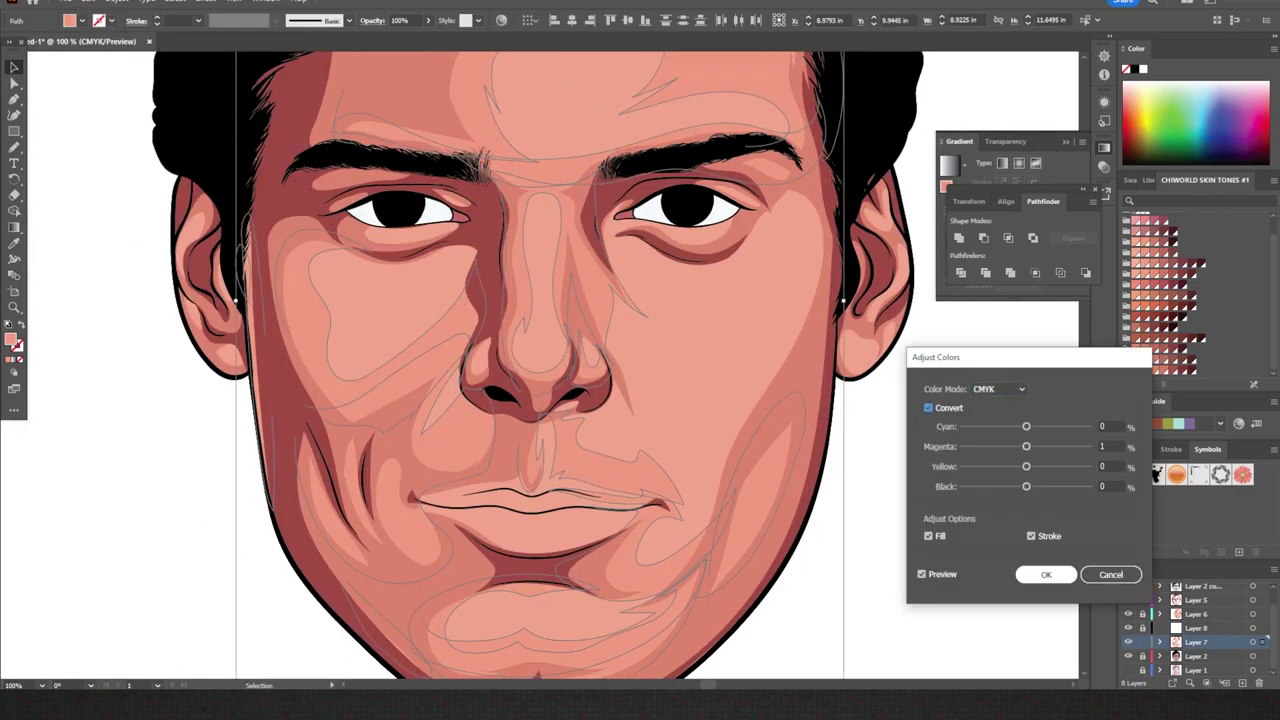
{"action": "left_click", "coordinate": [1046, 574]}
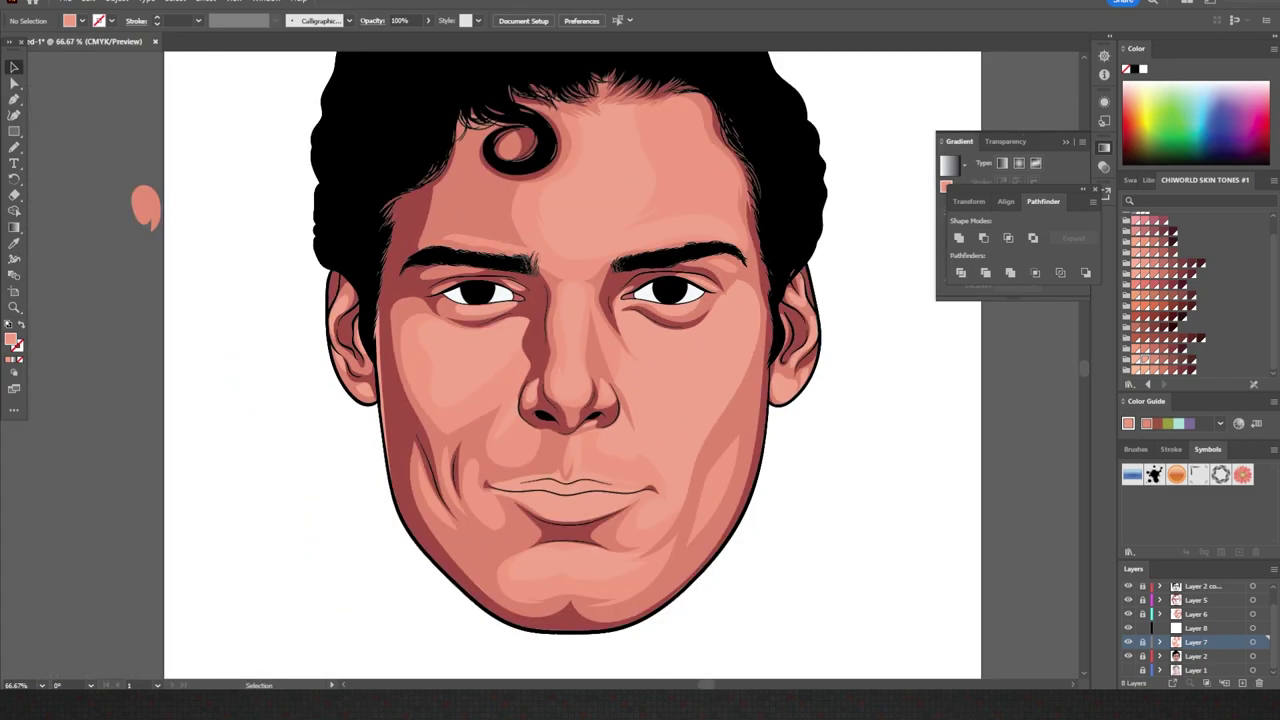
{"action": "key", "text": "n"}
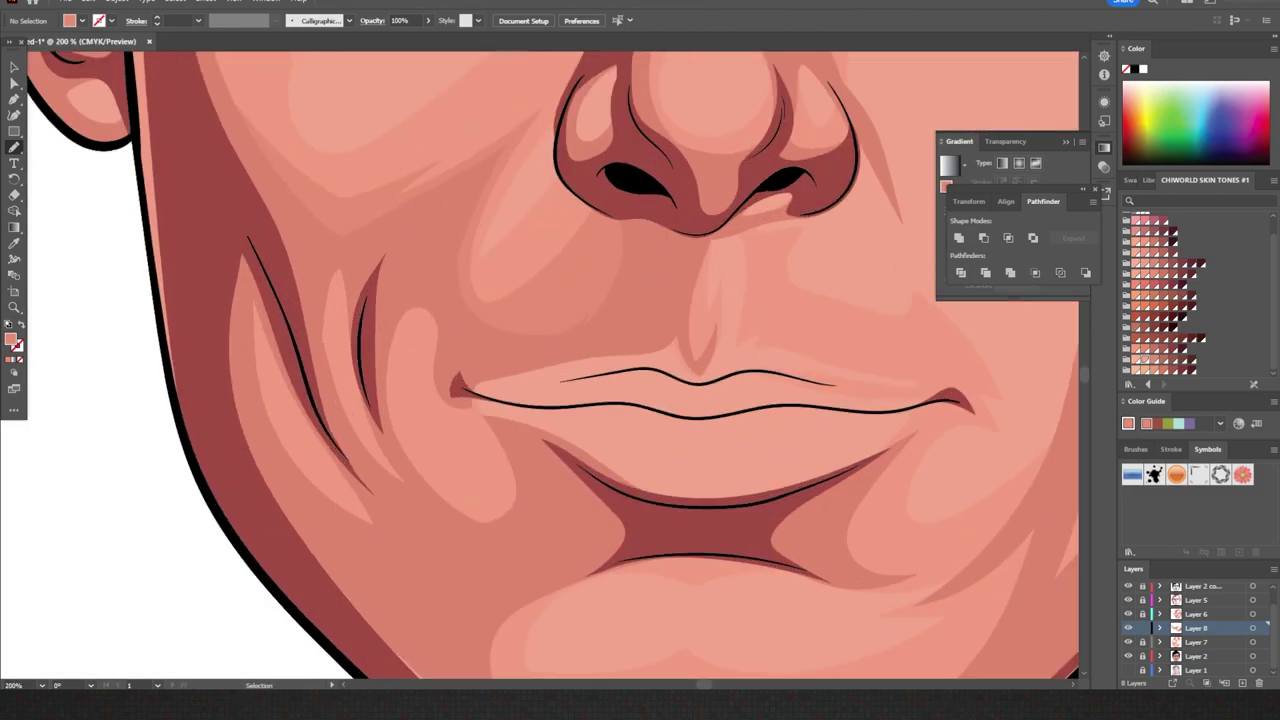
- Draw the cheek crease shading beside the mouth and warm it with Magenta 2, Yellow 1
{"action": "key", "text": "ctrl+z"}
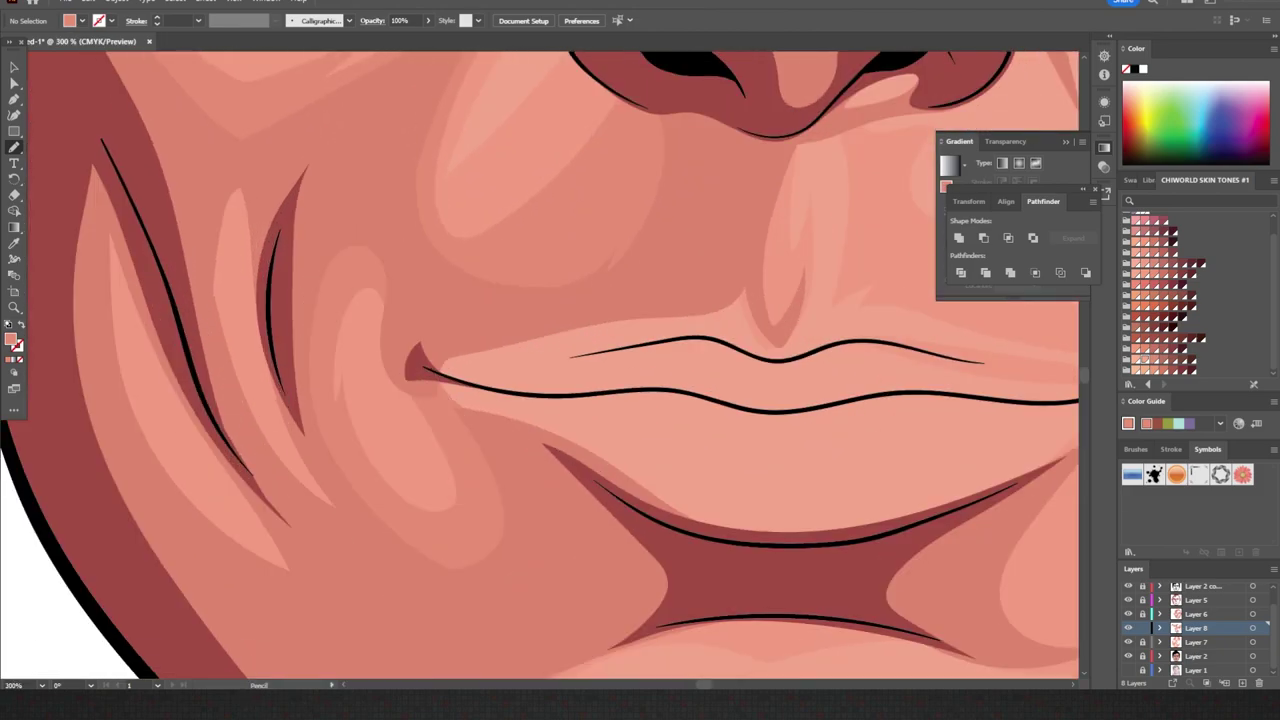
{"action": "left_click_drag", "start_coordinate": [283, 478], "coordinate": [265, 402]}
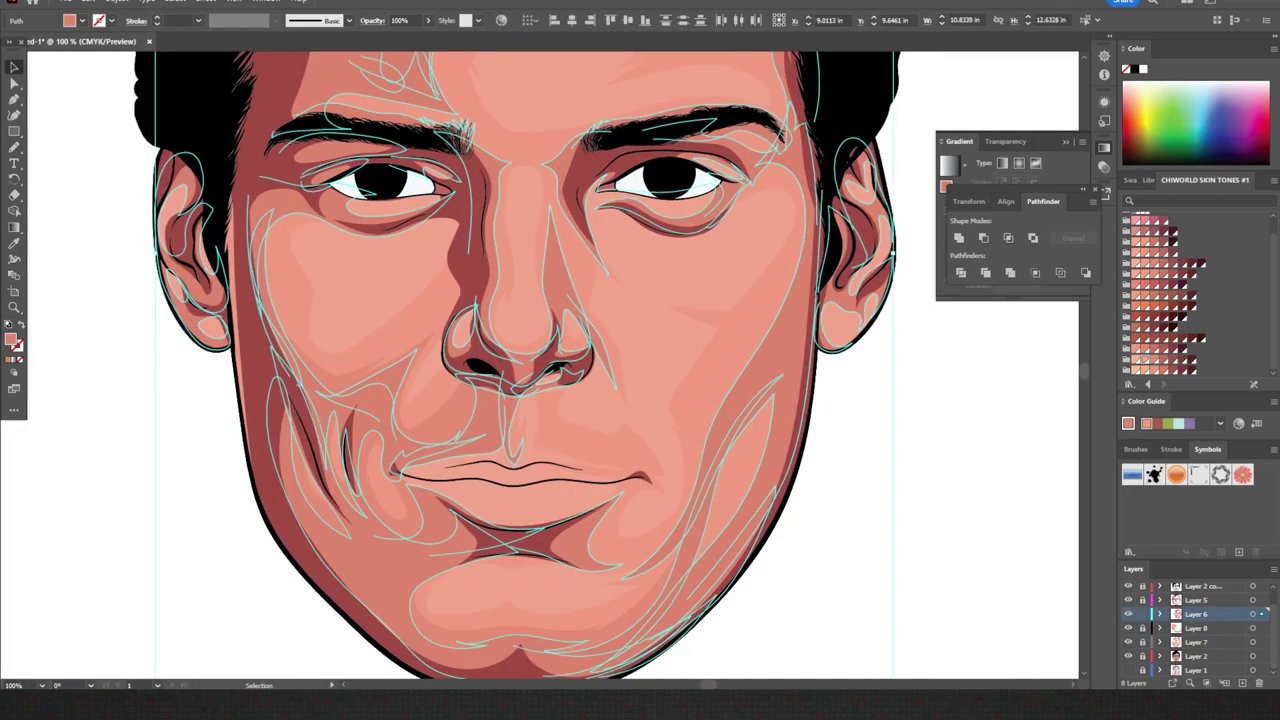
{"action": "left_click", "coordinate": [88, 1]}
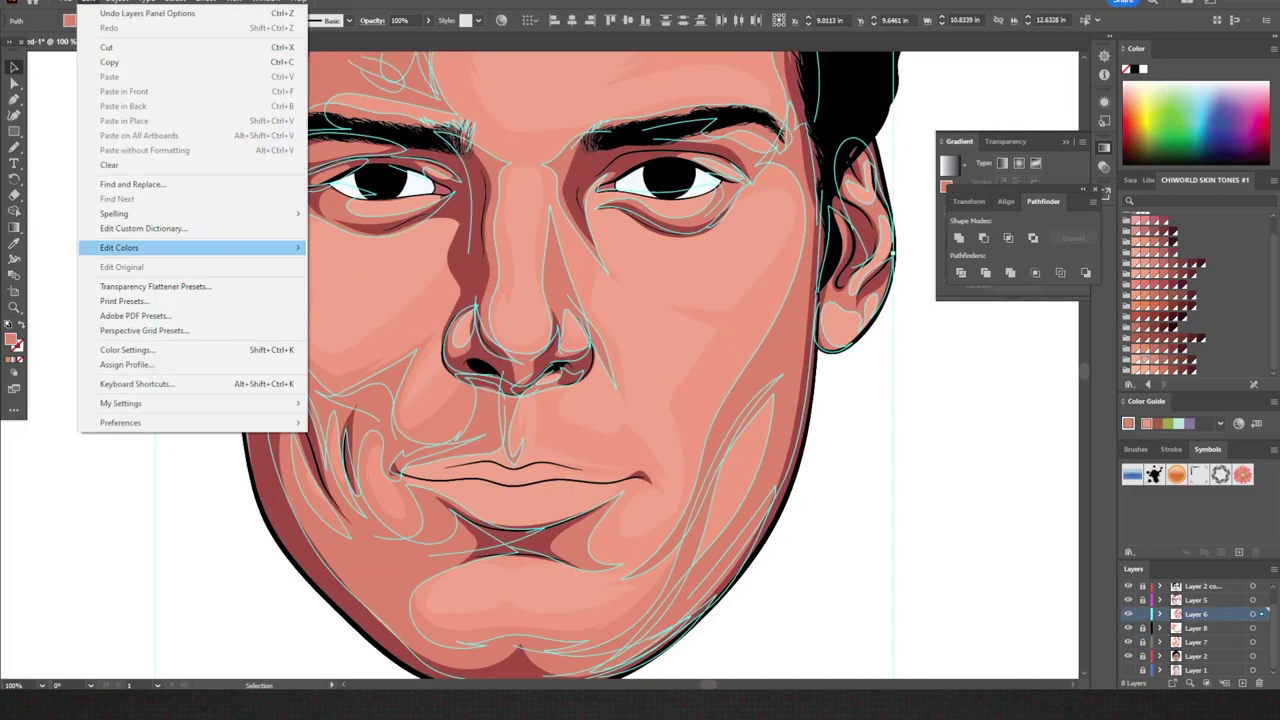
{"action": "left_click", "coordinate": [360, 285]}
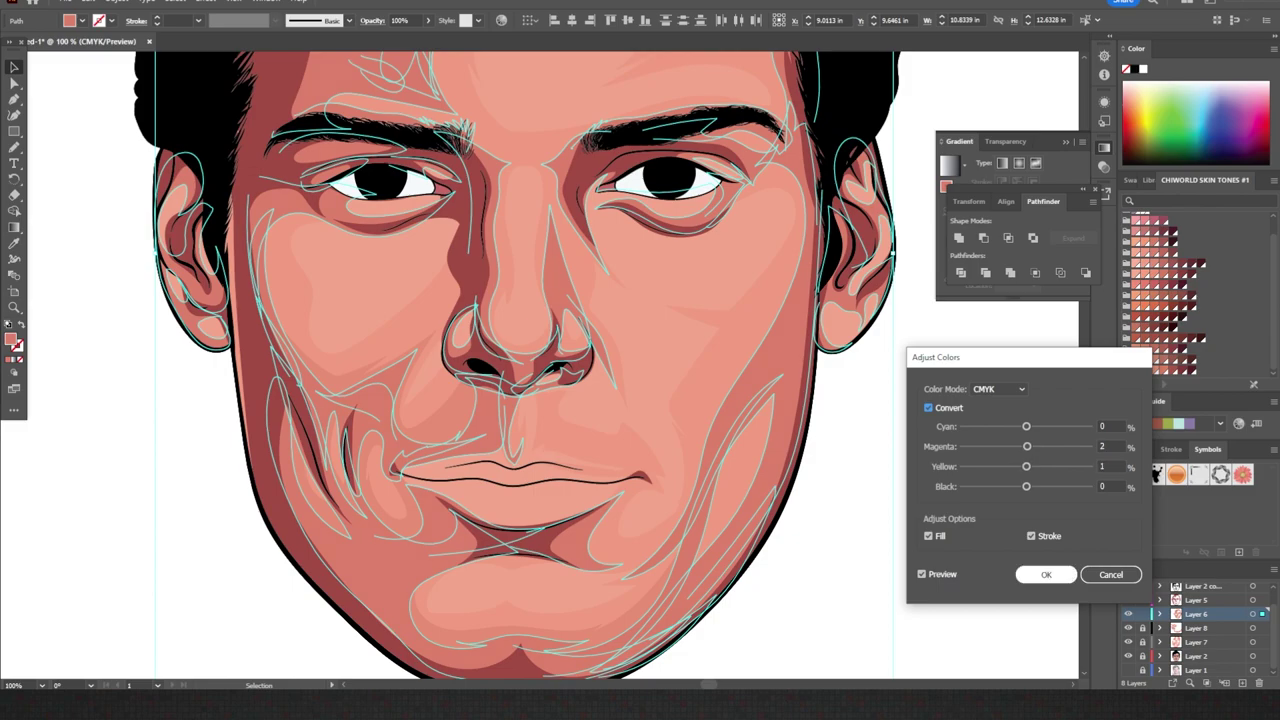
{"action": "left_click", "coordinate": [1046, 574]}
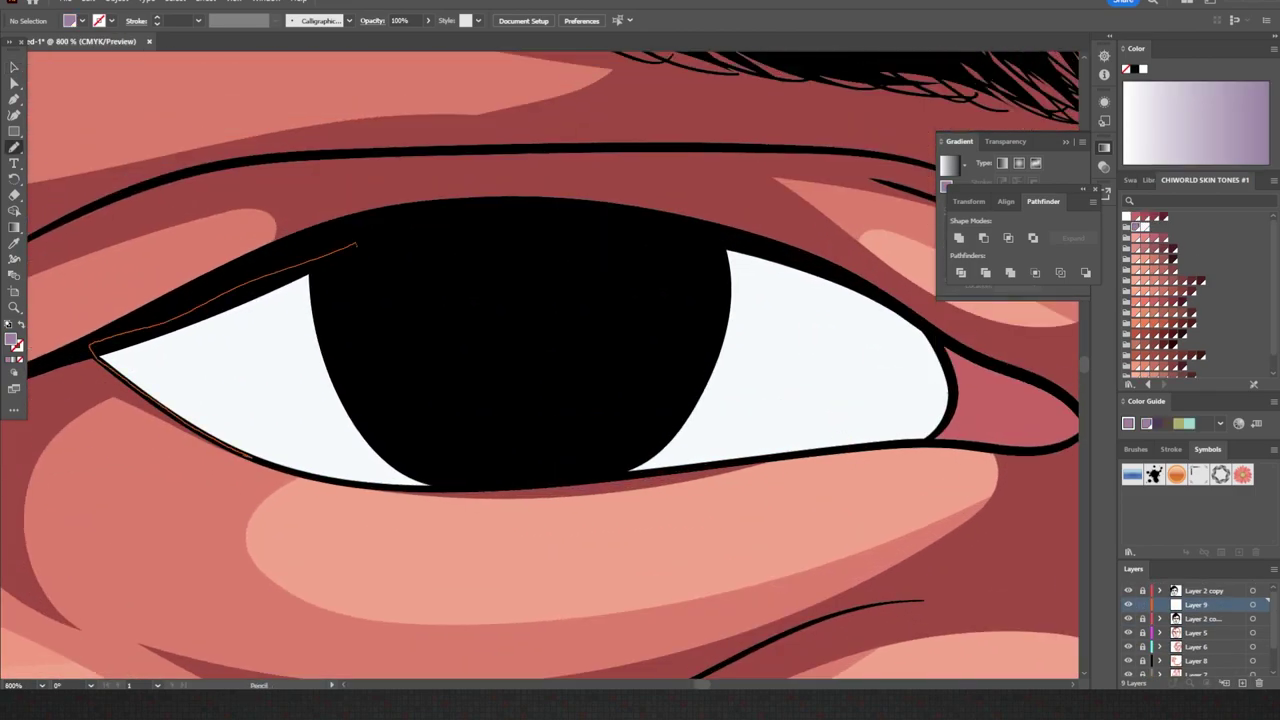
- Draw purple shading over the eye white, then set a lightened sampled skin tone as fill
{"action": "left_click_drag", "start_coordinate": [245, 452], "coordinate": [730, 255]}
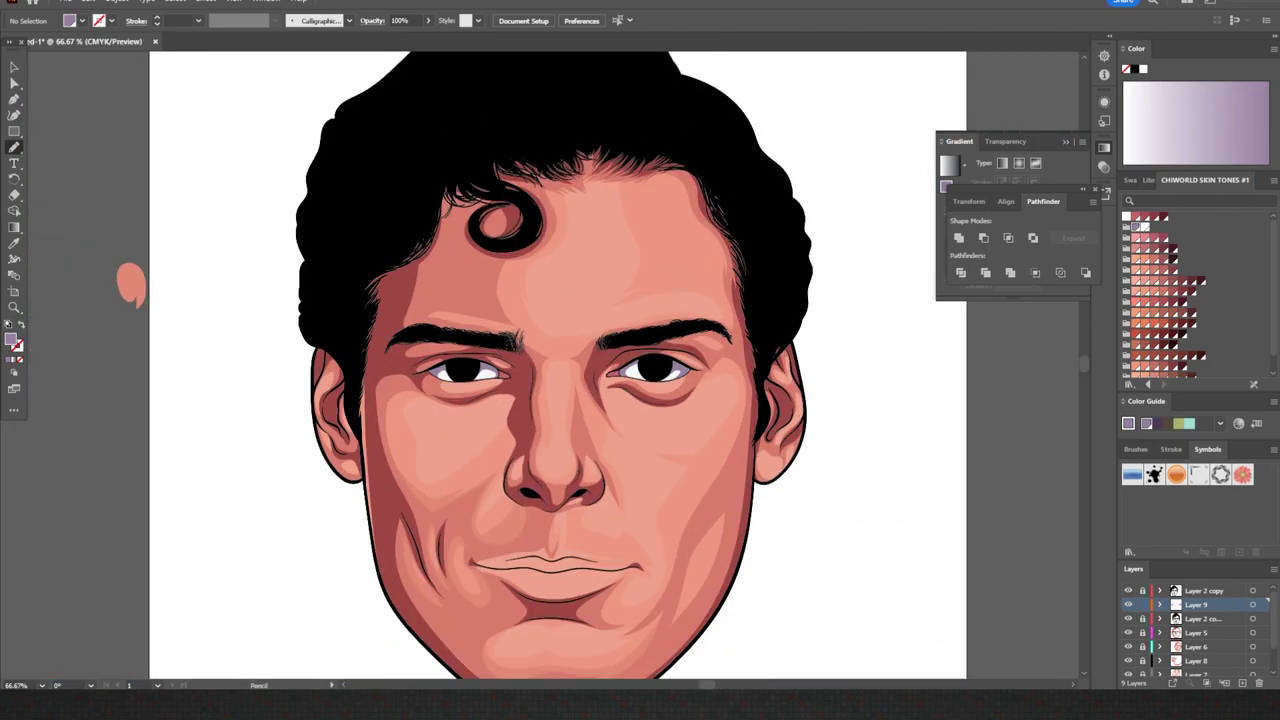
{"action": "left_click", "coordinate": [600, 250]}
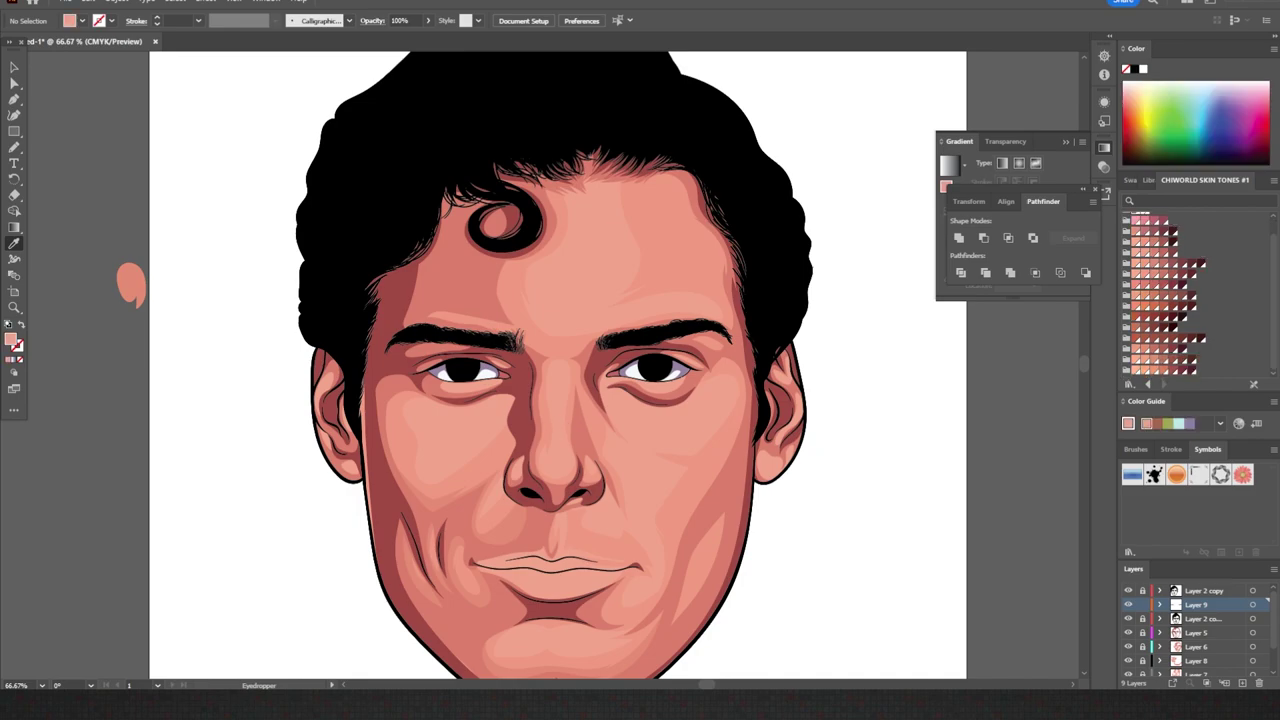
{"action": "double_click", "coordinate": [12, 341]}
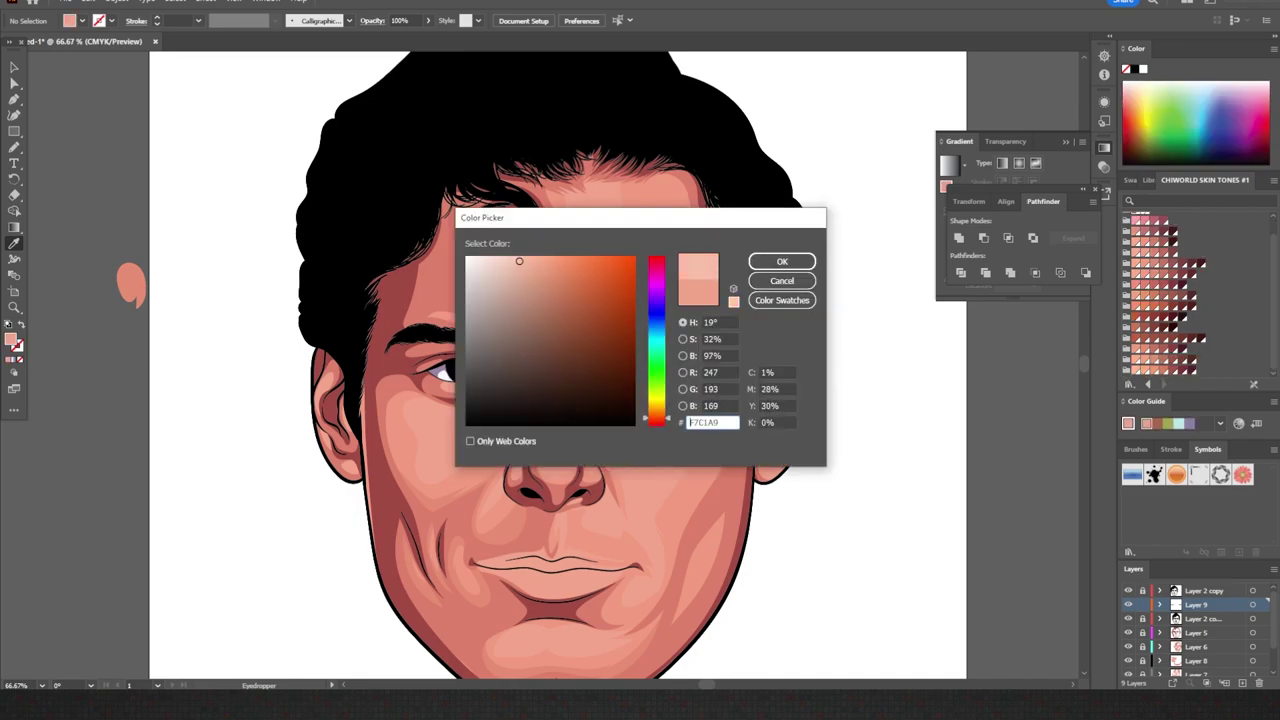
{"action": "left_click", "coordinate": [782, 261]}
- Draw light skin highlights down the nose bridge, across the forehead and on the cheek
{"action": "scroll", "coordinate": [550, 400], "scroll_direction": "up", "scroll_amount": 2}
{"action": "left_click_drag", "start_coordinate": [565, 515], "coordinate": [540, 550]}
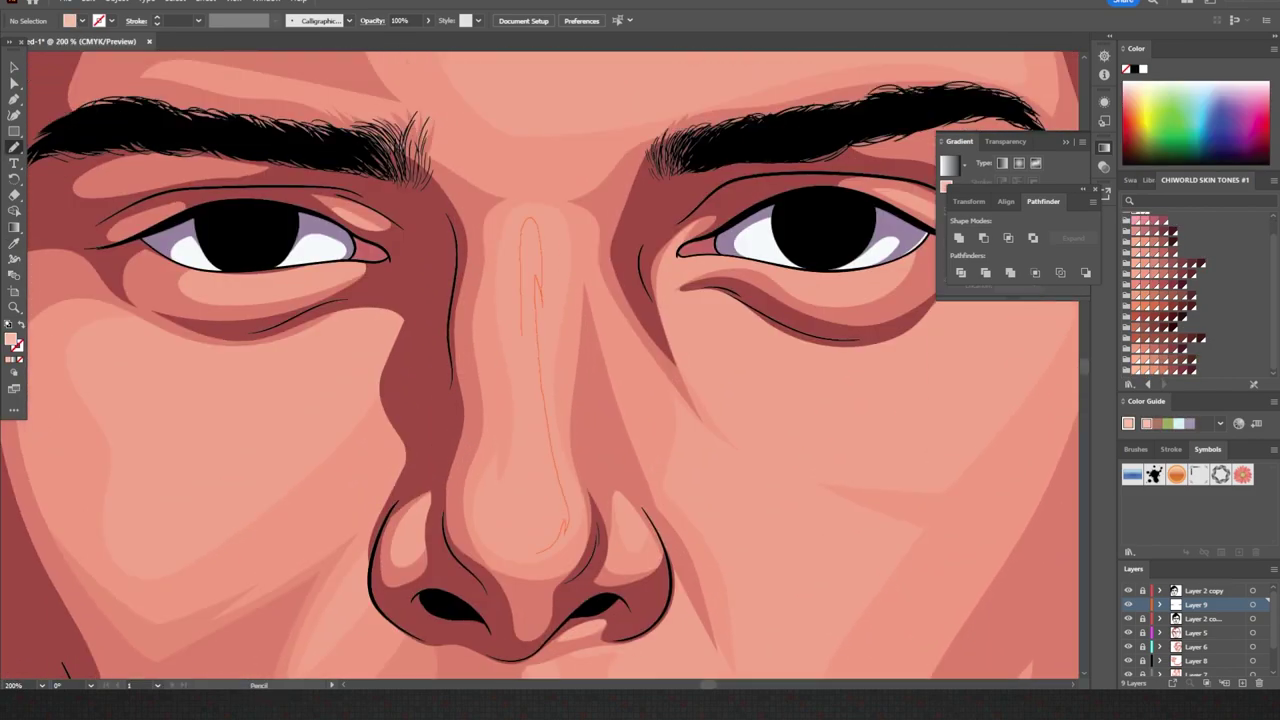
{"action": "left_click_drag", "start_coordinate": [525, 336], "coordinate": [540, 510]}
{"action": "scroll", "coordinate": [565, 435], "scroll_direction": "up", "scroll_amount": 1}
{"action": "key", "text": "ctrl+0"}
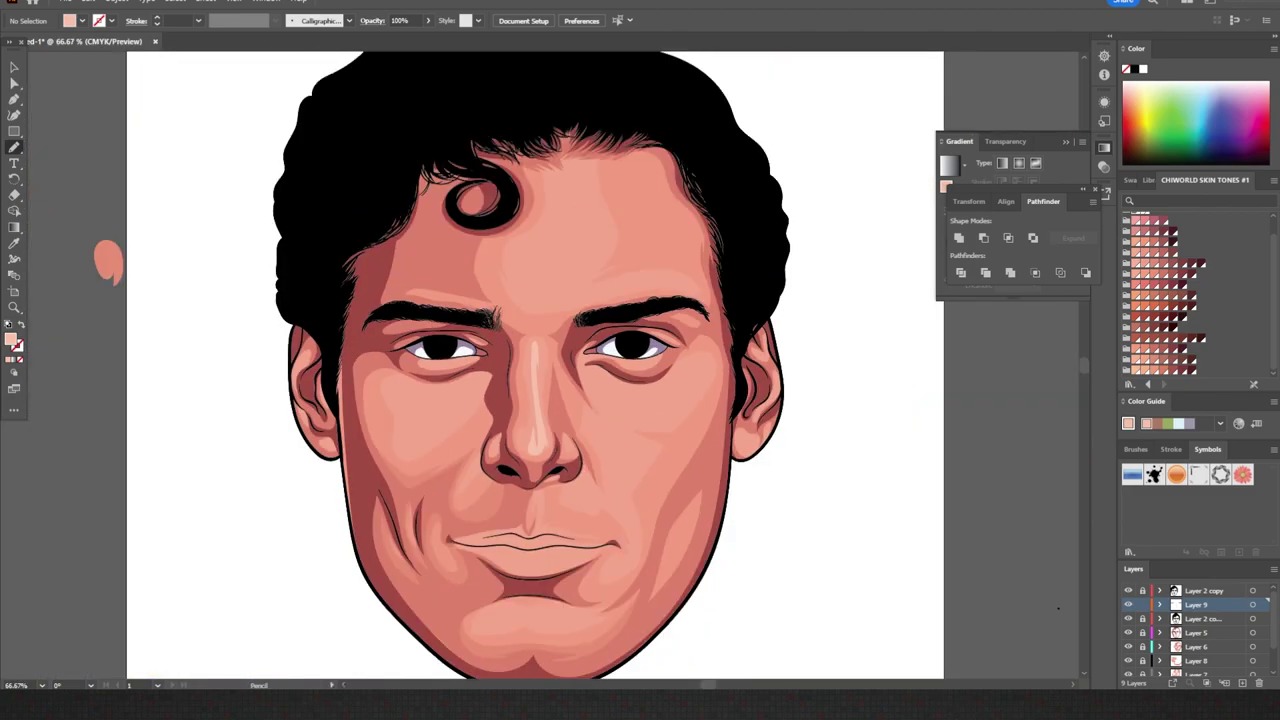
{"action": "scroll", "coordinate": [545, 300], "scroll_direction": "up", "scroll_amount": 3}
{"action": "left_click_drag", "start_coordinate": [600, 405], "coordinate": [495, 335]}
{"action": "key", "text": "ctrl+0"}
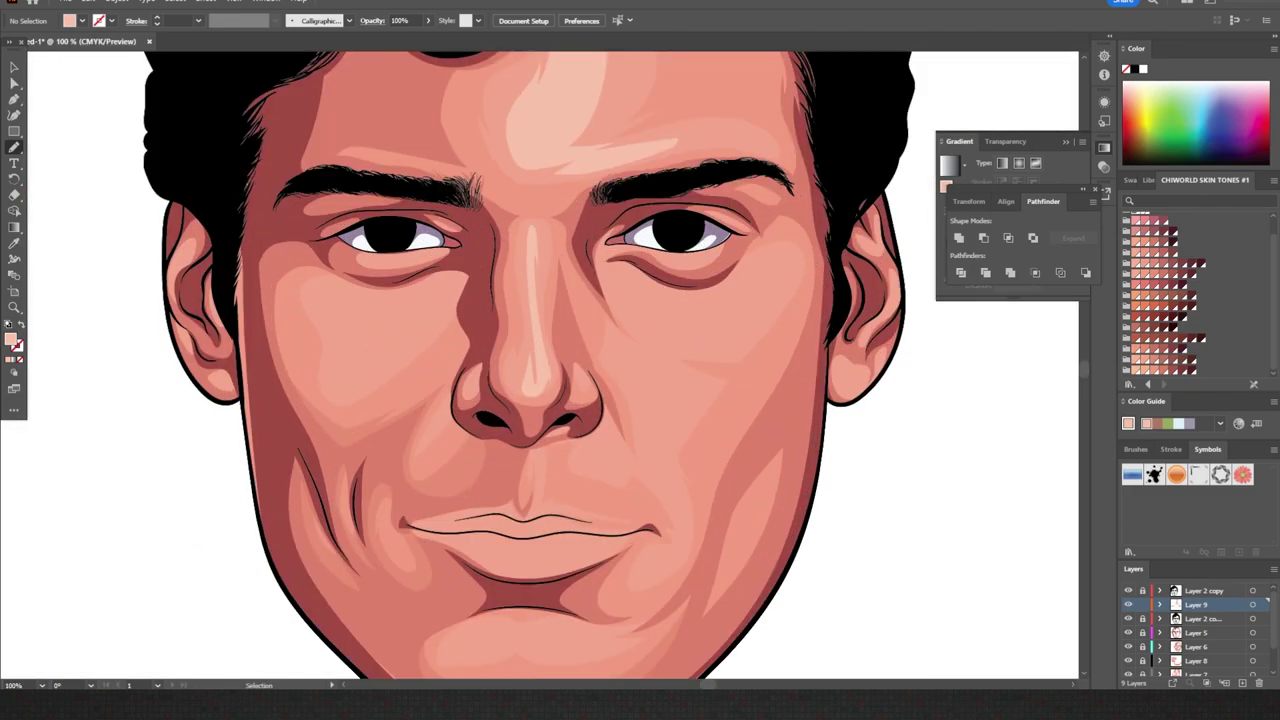
{"action": "scroll", "coordinate": [540, 430], "scroll_direction": "up", "scroll_amount": 3}
{"action": "left_click_drag", "start_coordinate": [745, 440], "coordinate": [655, 365]}
- Add darker shading under the right eye, then select and deselect the highlight group
{"action": "left_click_drag", "start_coordinate": [670, 340], "coordinate": [714, 373]}
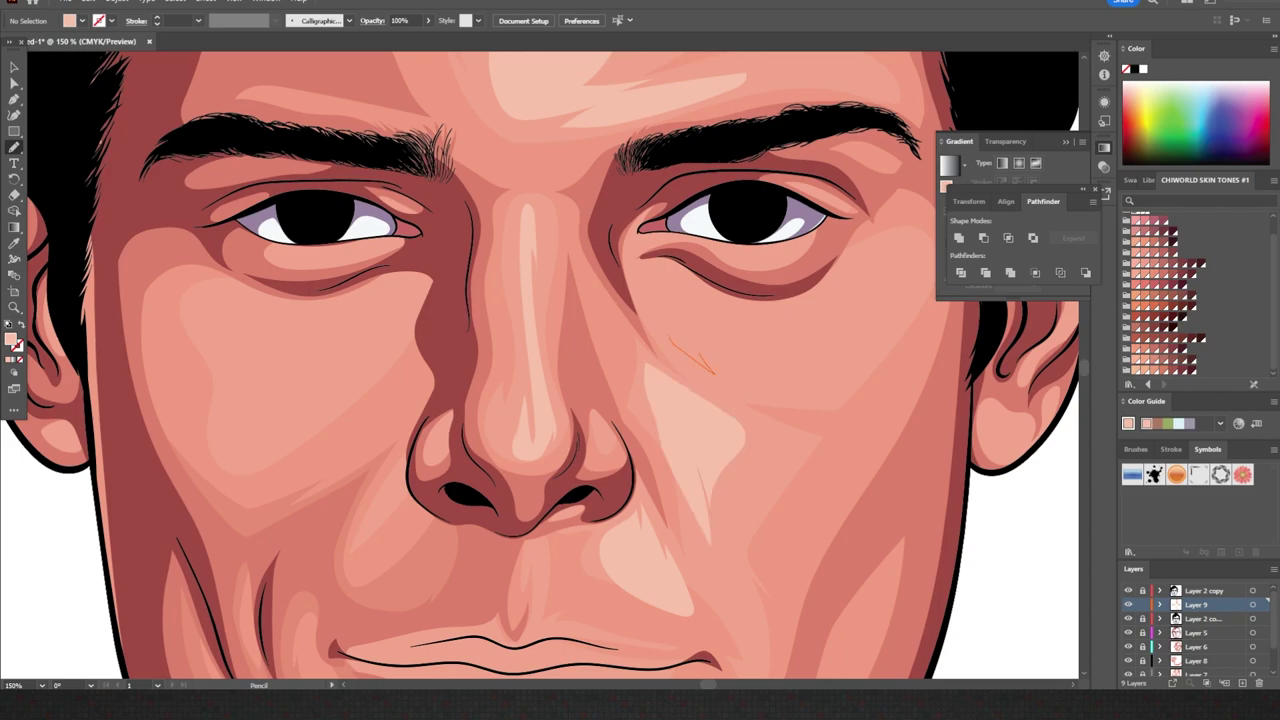
{"action": "left_click_drag", "start_coordinate": [815, 293], "coordinate": [672, 342]}
{"action": "scroll", "coordinate": [540, 400], "scroll_direction": "down", "scroll_amount": 5}
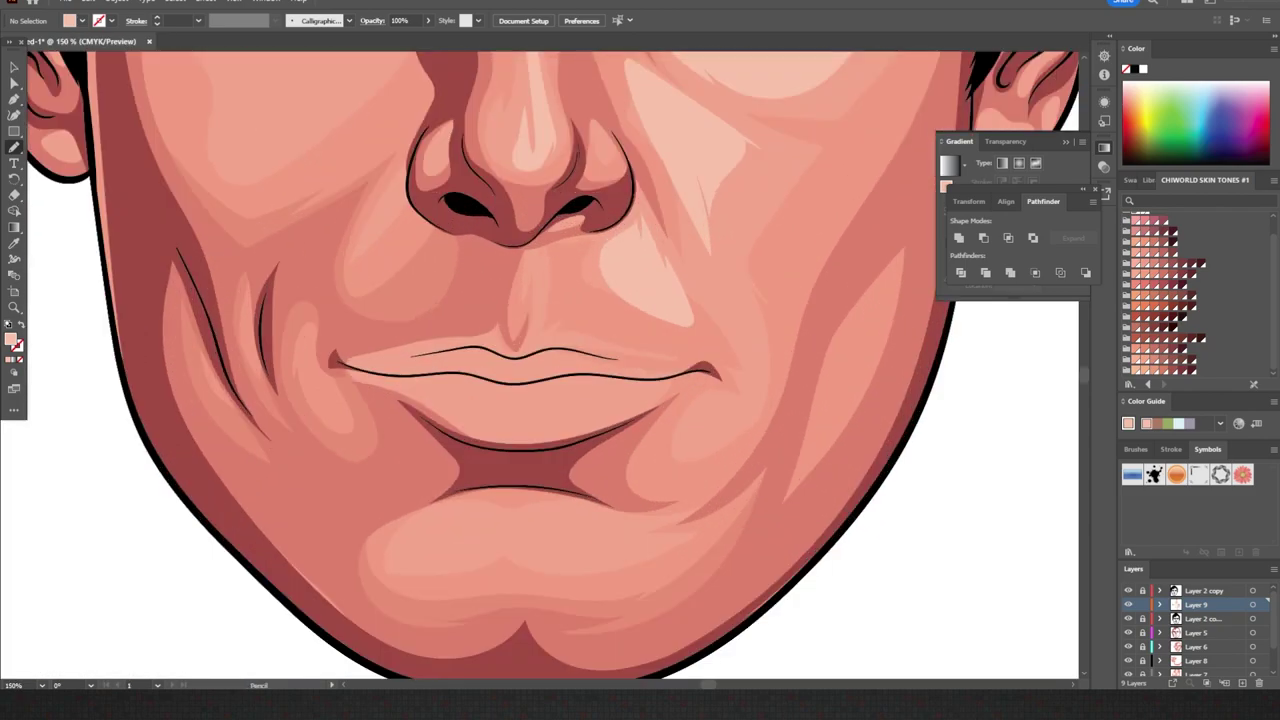
{"action": "key", "text": "ctrl+0"}
{"action": "key", "text": "ctrl+1"}
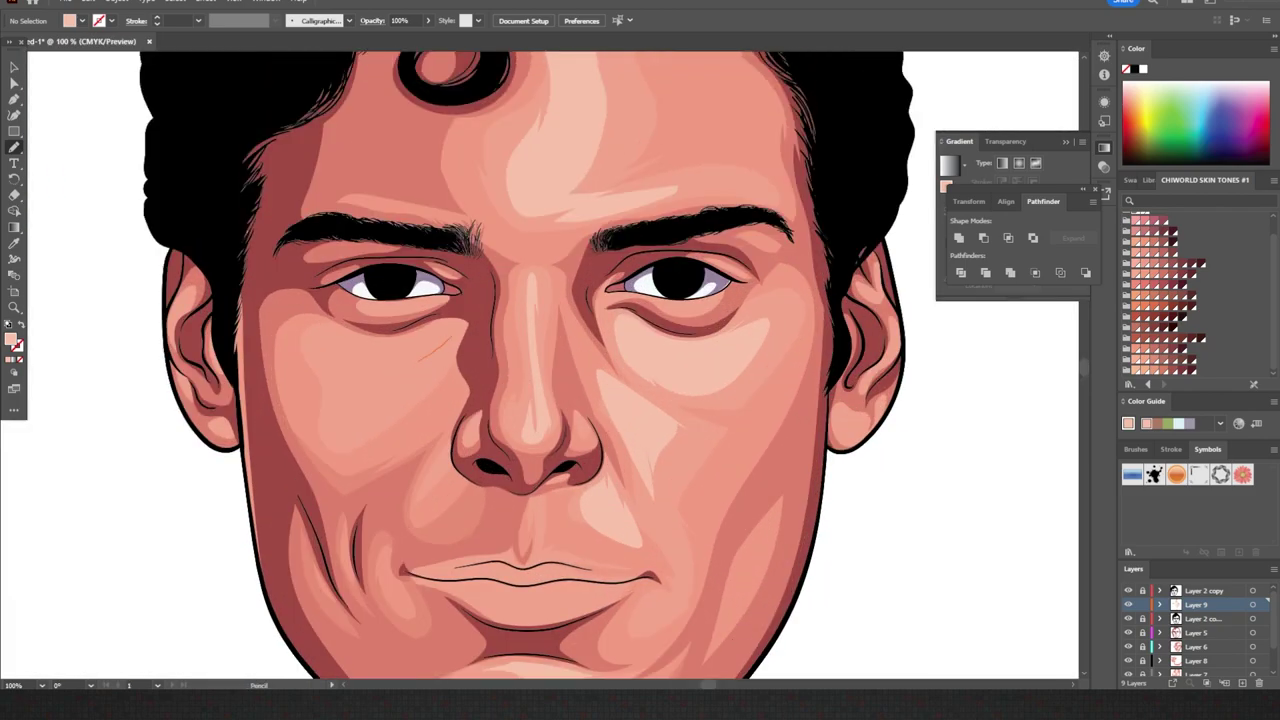
{"action": "key", "text": "ctrl+0"}
{"action": "left_click_drag", "start_coordinate": [378, 160], "coordinate": [655, 420]}
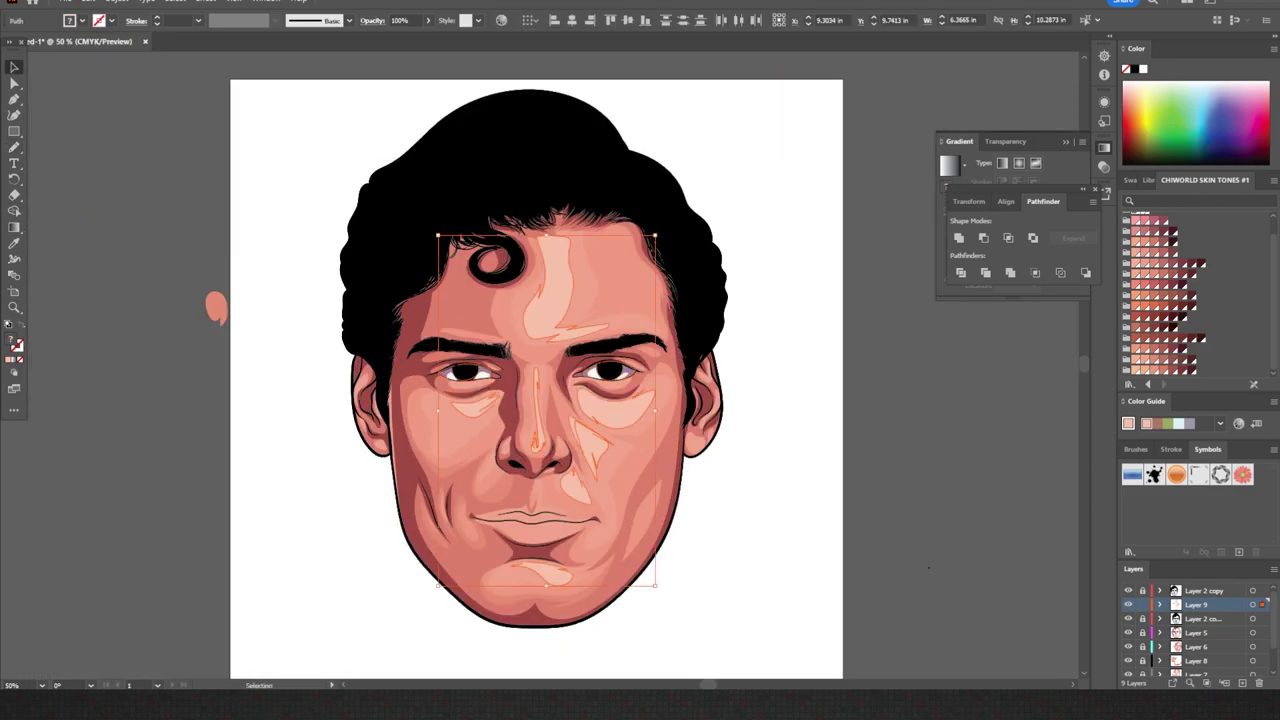
{"action": "key", "text": "ctrl+shift+a"}
{"action": "key", "text": "ctrl+minus"}
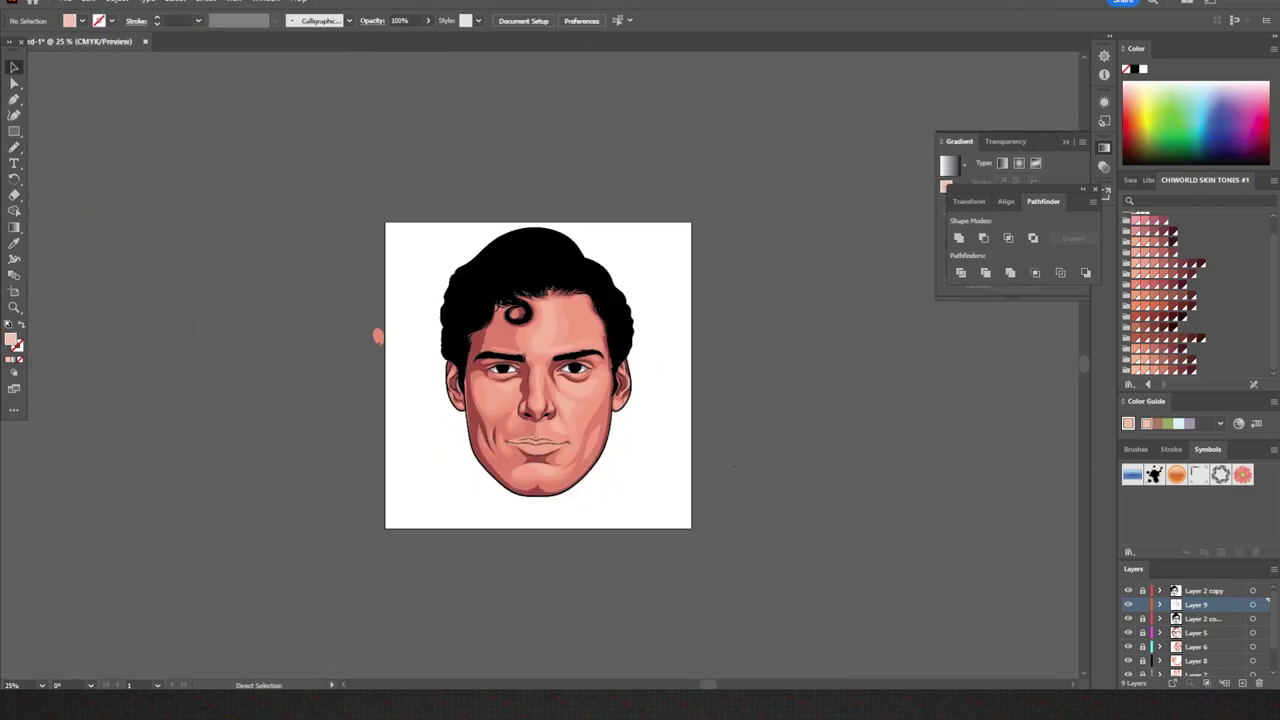
{"action": "key", "text": "ctrl+plus"}
{"action": "key", "text": "ctrl+plus"}
- On a new layer, draw the upper lip shape with the Pencil in dark red
{"action": "key", "text": "ctrl+l"}
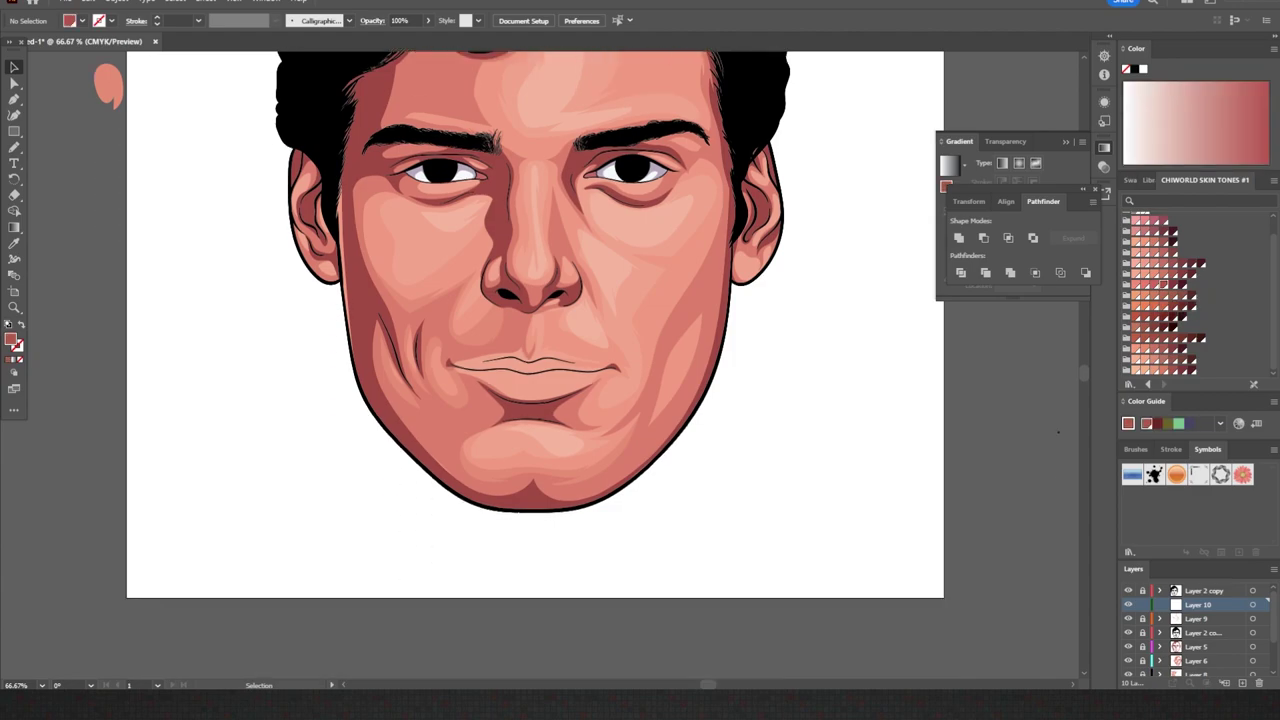
{"action": "scroll", "coordinate": [540, 505], "scroll_direction": "up", "scroll_amount": 5}
{"action": "key", "text": "n"}
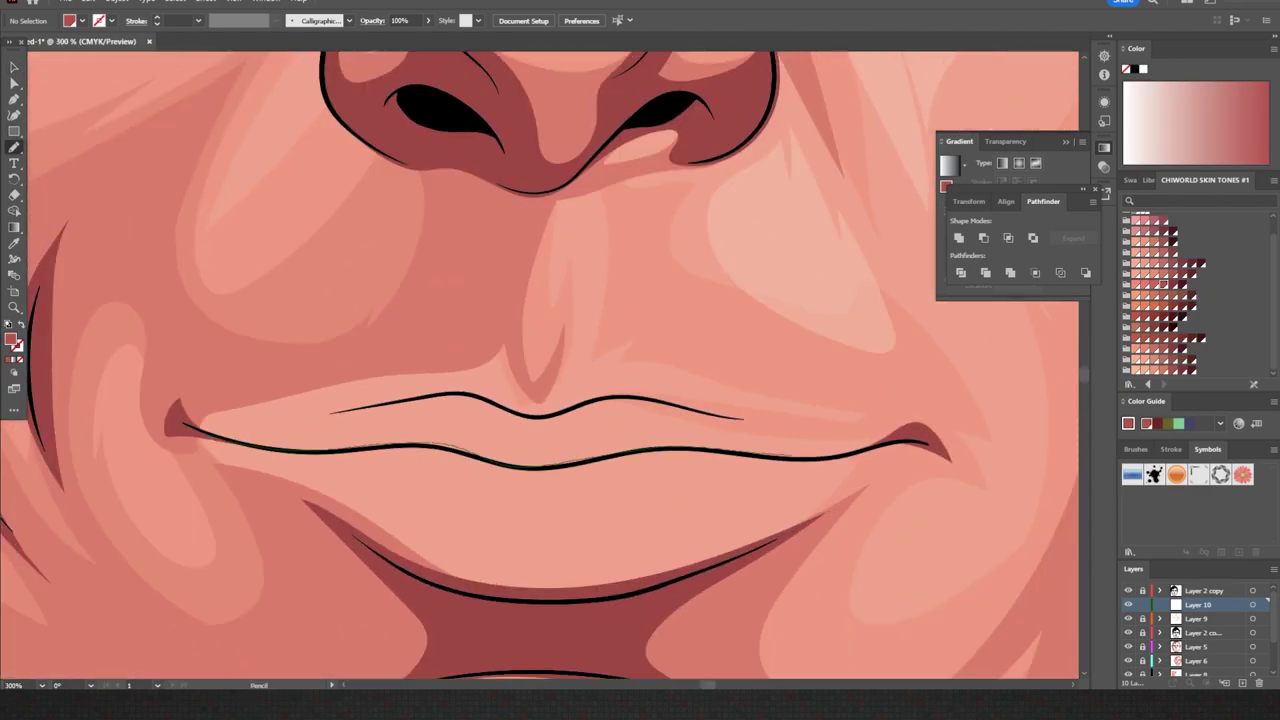
{"action": "left_click_drag", "start_coordinate": [880, 435], "coordinate": [185, 425]}
{"action": "key", "text": "ctrl+0"}
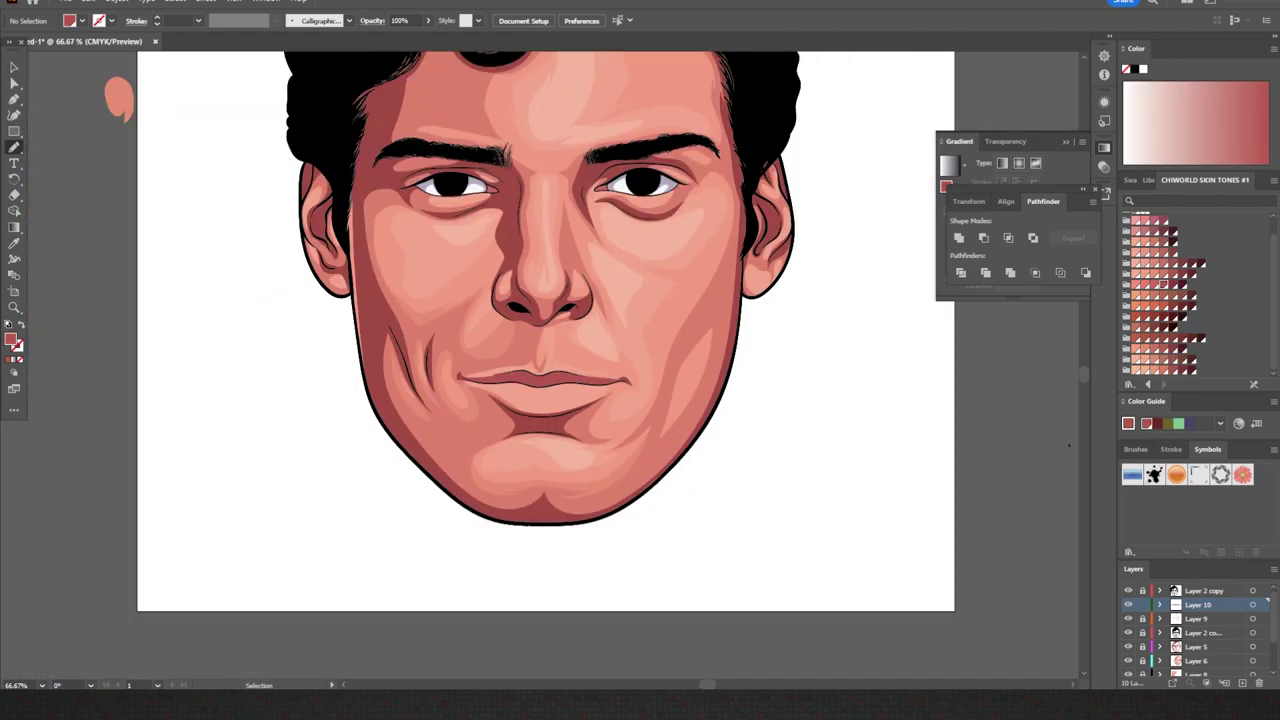
{"action": "scroll", "coordinate": [580, 400], "scroll_direction": "up", "scroll_amount": 5}
- Add a dark stroke along the lip centre and darken the eye's inner corner
{"action": "left_click_drag", "start_coordinate": [656, 368], "coordinate": [578, 385]}
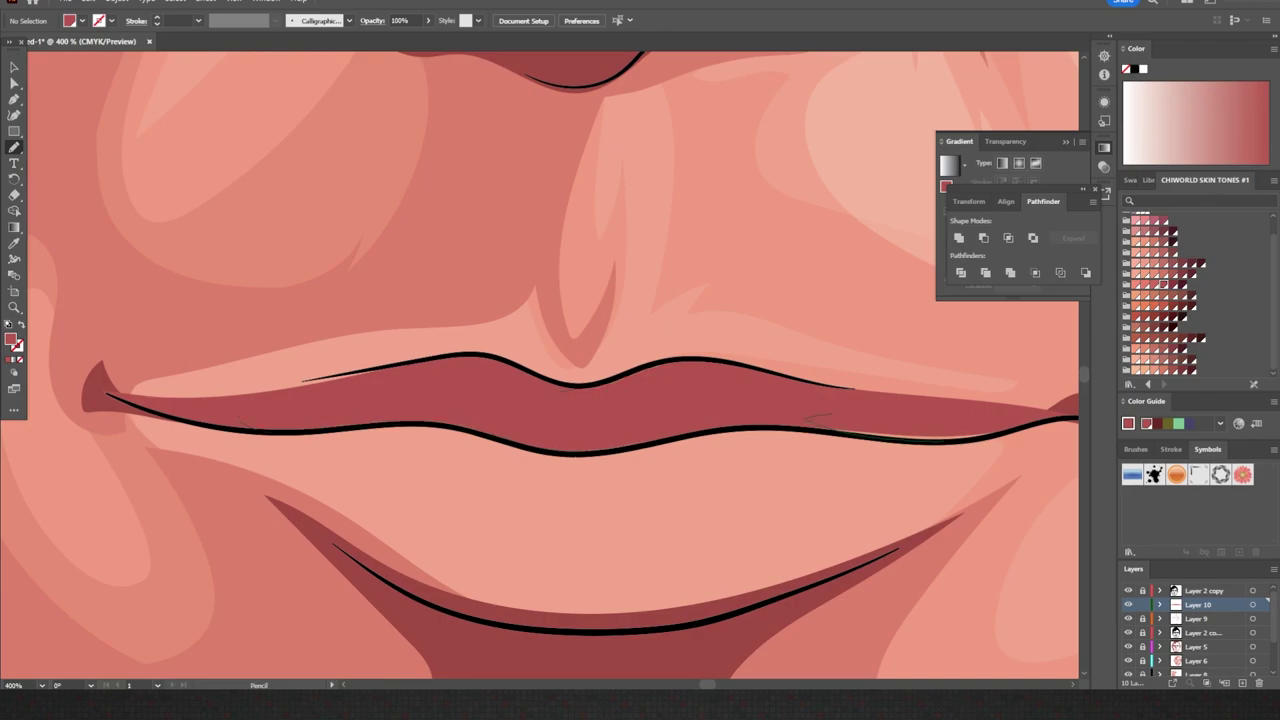
{"action": "key", "text": "ctrl+0"}
{"action": "scroll", "coordinate": [700, 494], "scroll_direction": "up", "scroll_amount": 6}
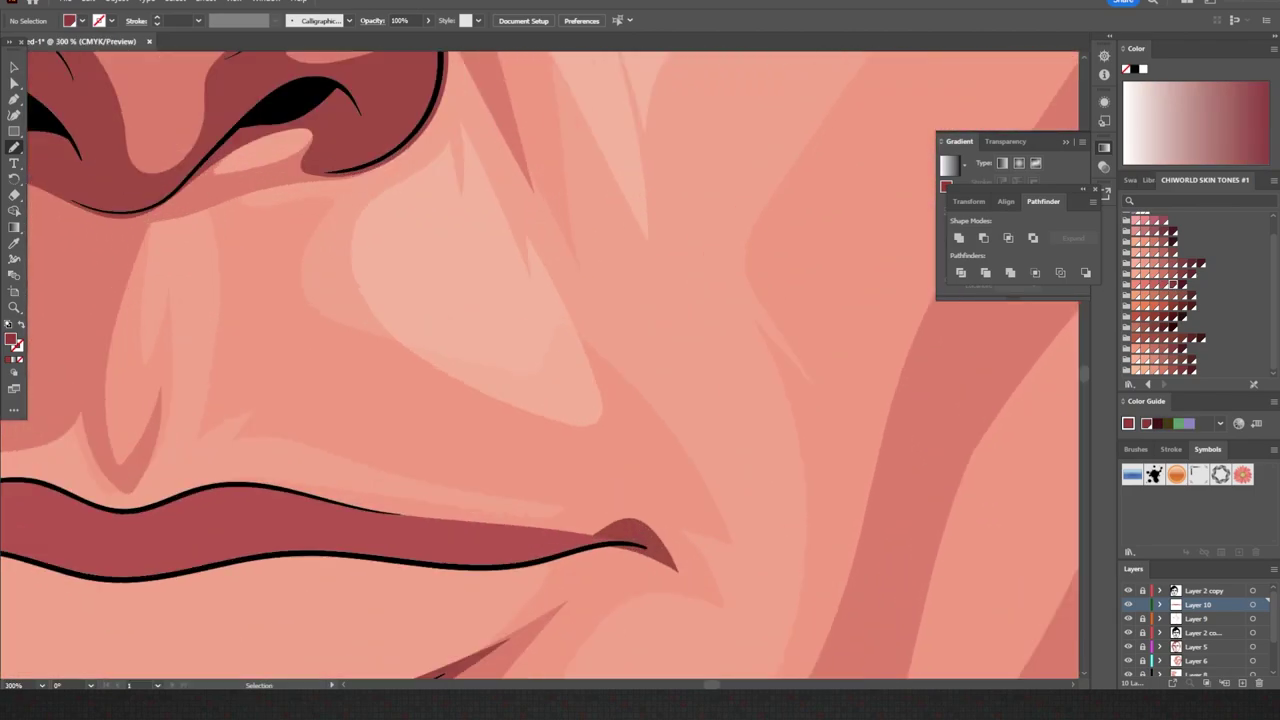
{"action": "key", "text": "ctrl+0"}
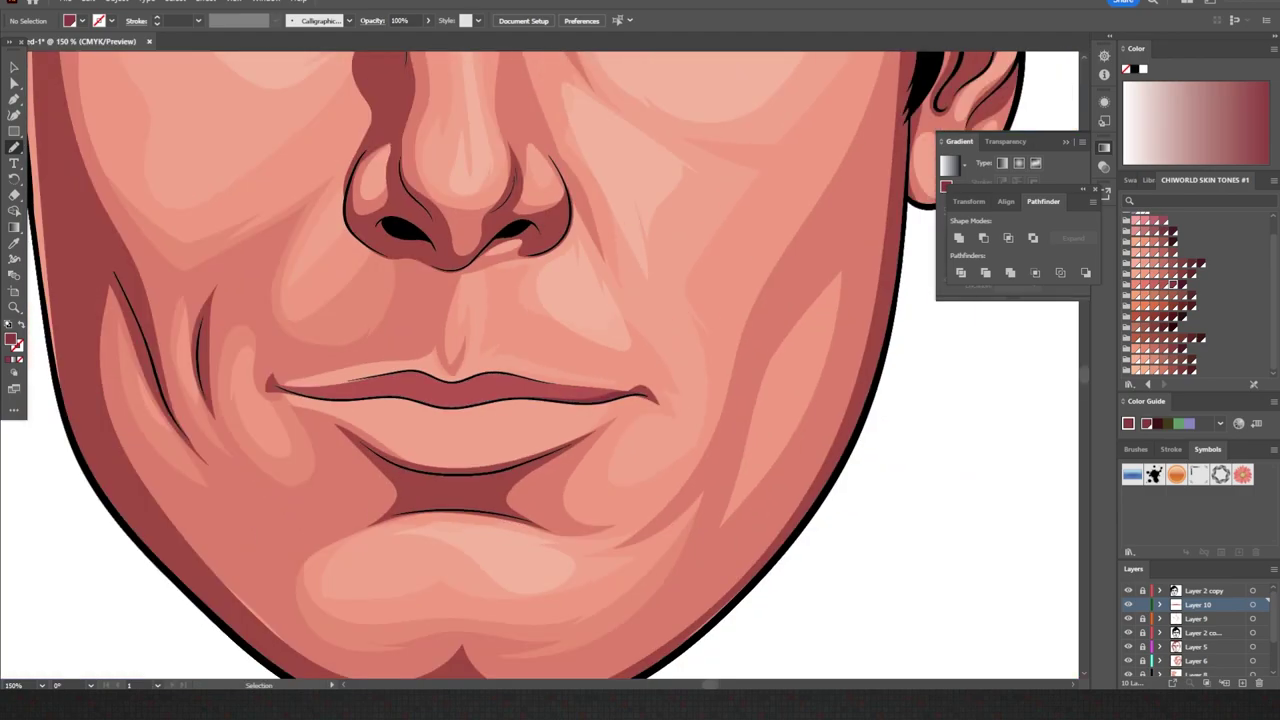
{"action": "scroll", "coordinate": [300, 365], "scroll_direction": "up", "scroll_amount": 6}
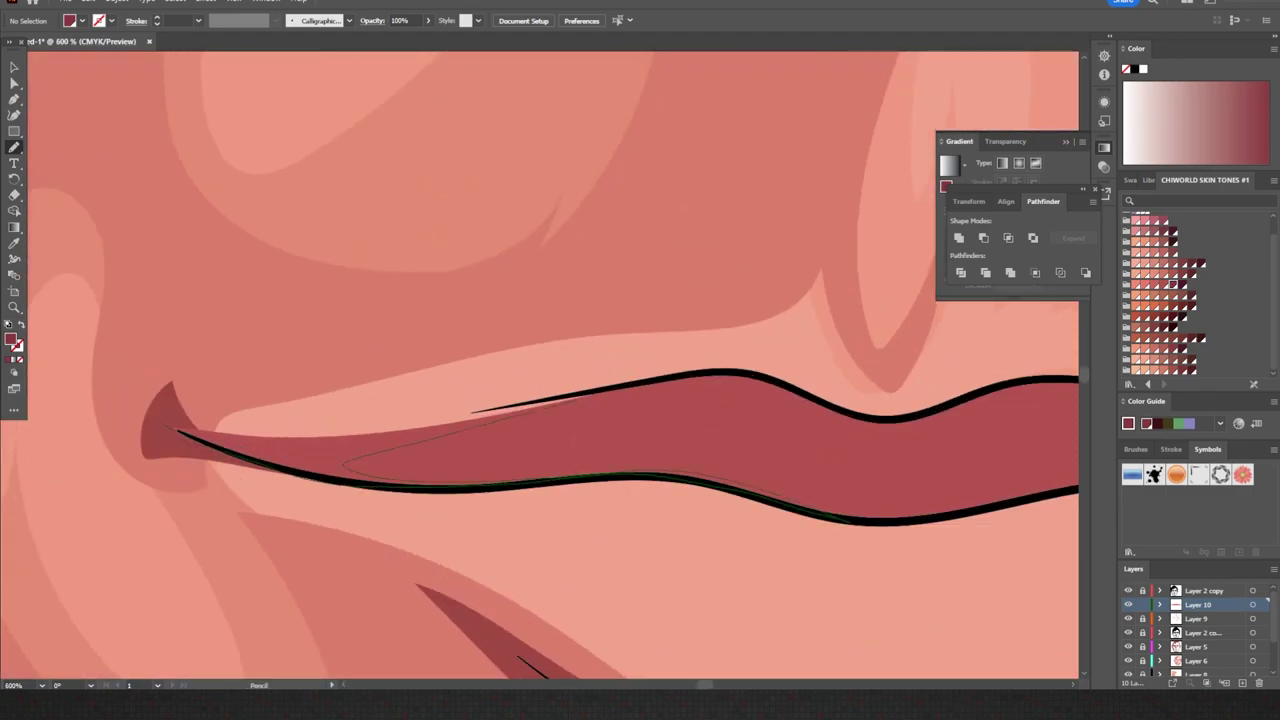
{"action": "key", "text": "ctrl+0"}
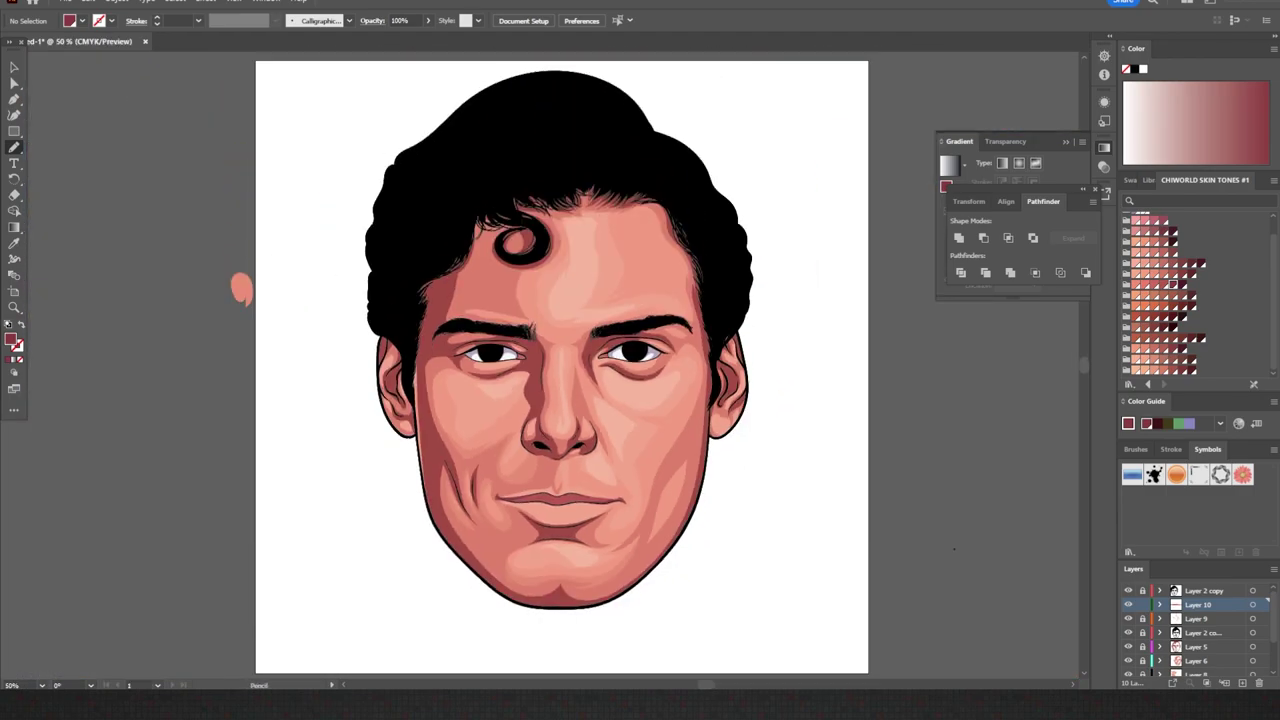
{"action": "scroll", "coordinate": [606, 325], "scroll_direction": "up", "scroll_amount": 6}
{"action": "key", "text": "ctrl+0"}
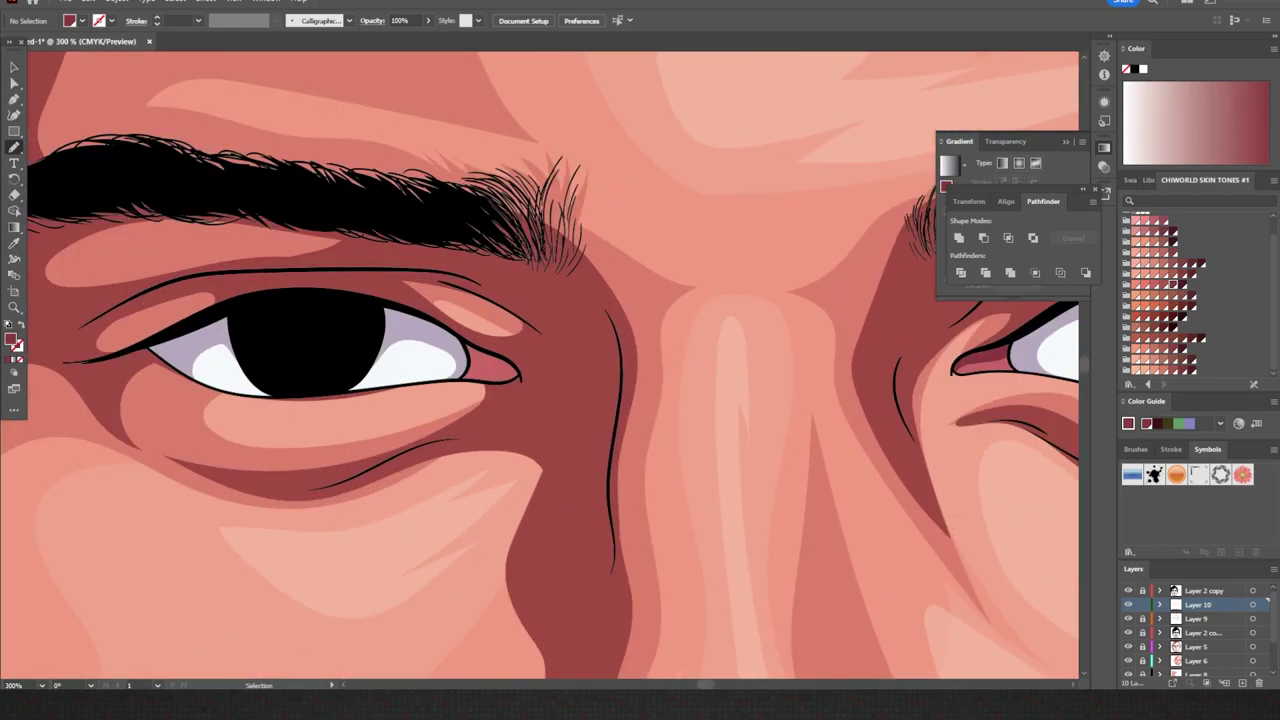
{"action": "scroll", "coordinate": [595, 420], "scroll_direction": "up", "scroll_amount": 6}
{"action": "key", "text": "ctrl+0"}
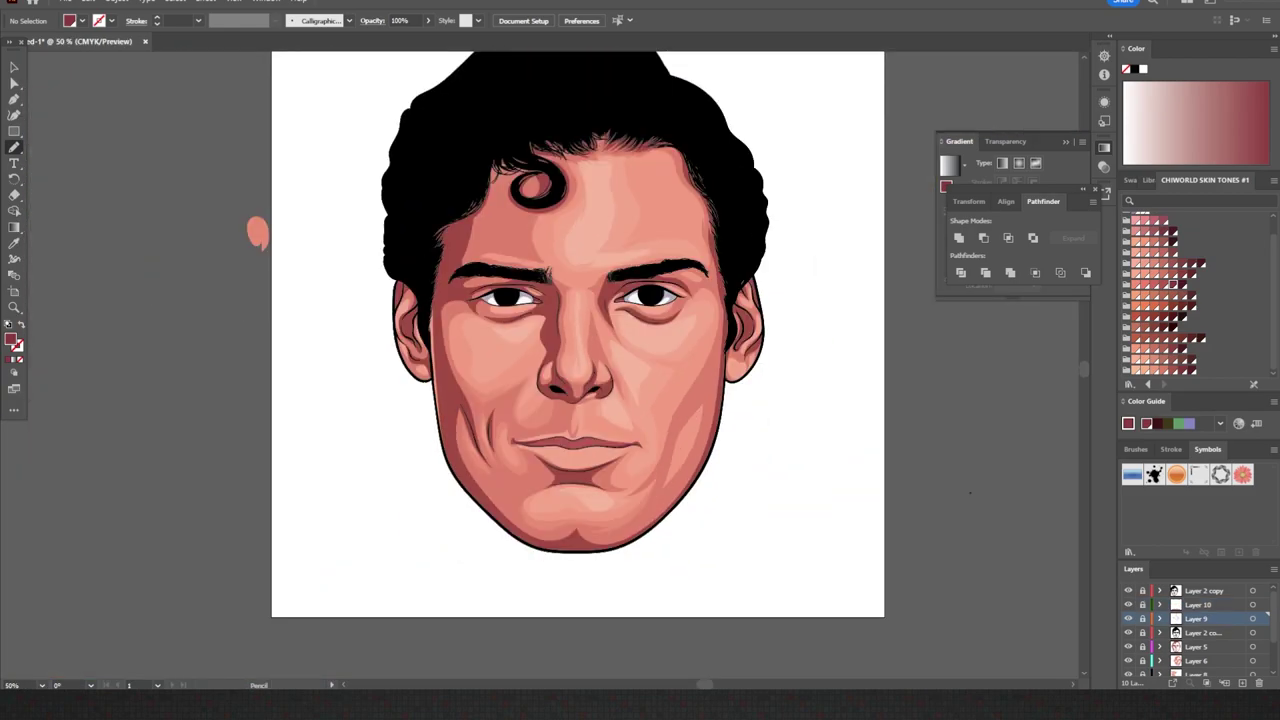
- Check the coral-filled lower lip and deselect its path
{"action": "scroll", "coordinate": [580, 445], "scroll_direction": "up", "scroll_amount": 6}
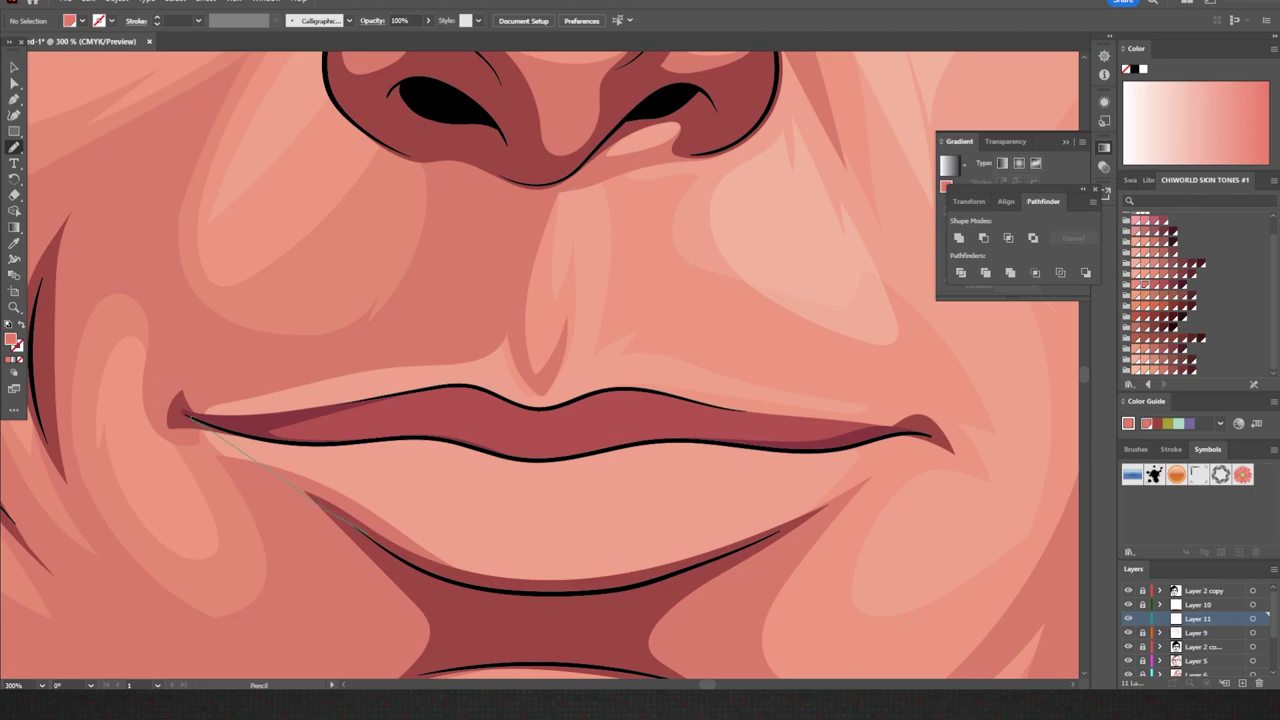
{"action": "key", "text": "ctrl+0"}
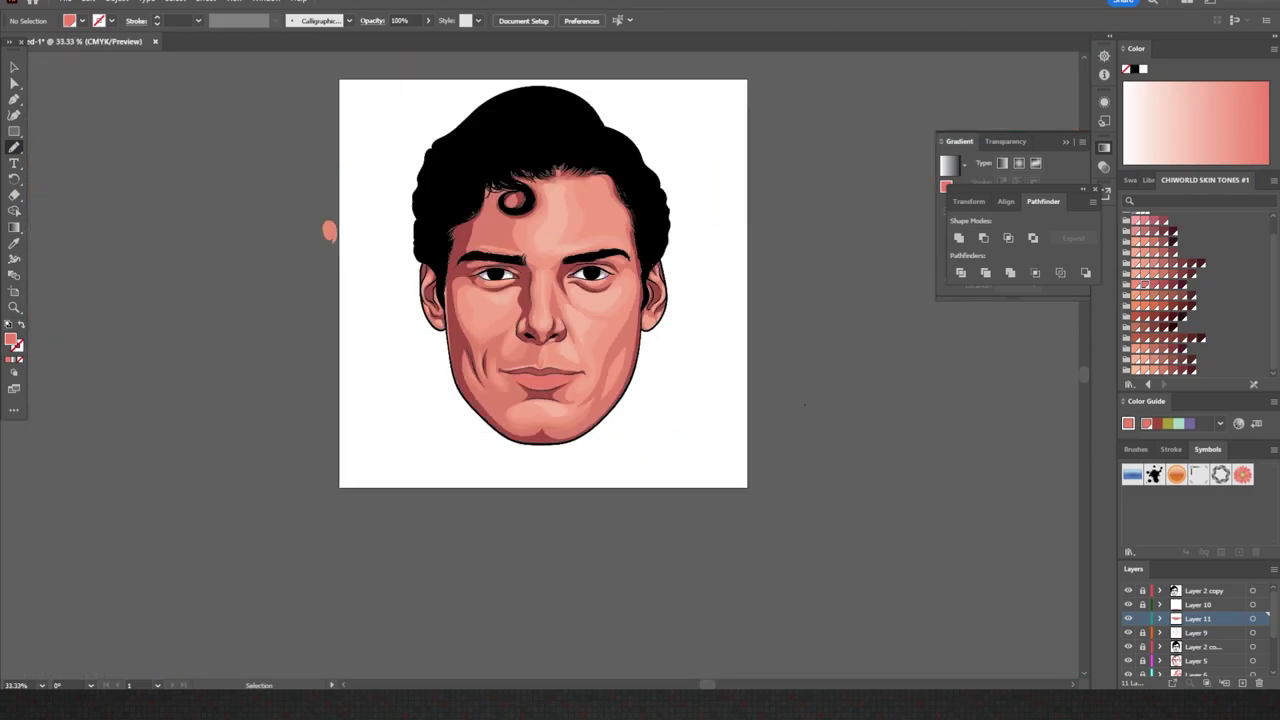
{"action": "scroll", "coordinate": [580, 420], "scroll_direction": "up", "scroll_amount": 6}
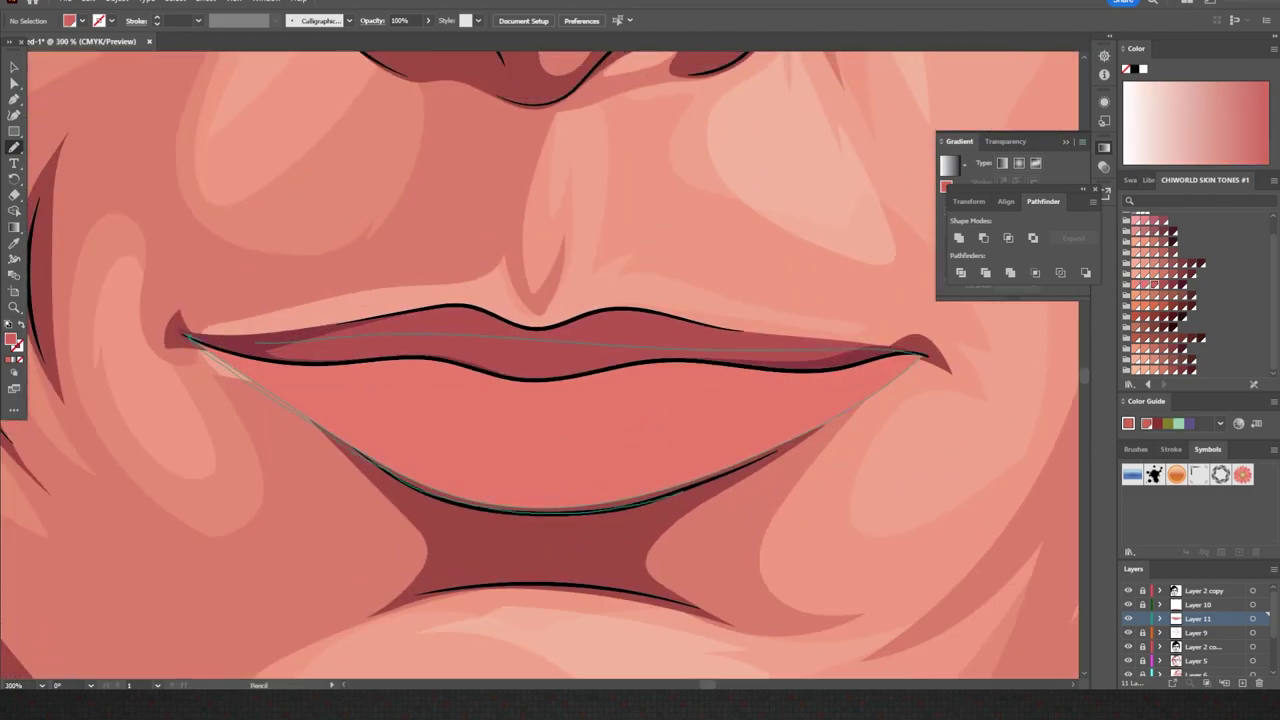
{"action": "key", "text": "ctrl+shift+a"}
{"action": "key", "text": "ctrl+0"}
{"action": "scroll", "coordinate": [573, 367], "scroll_direction": "up", "scroll_amount": 5}
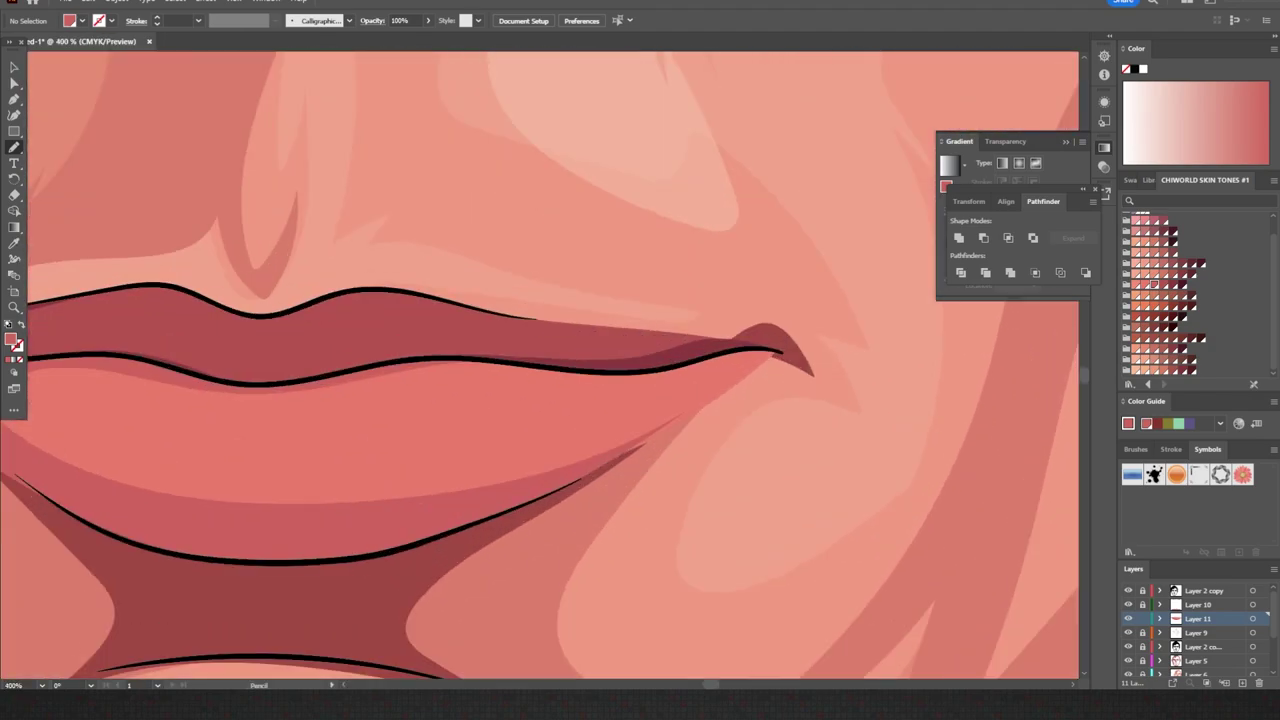
- Draw darker shading at the lower lip's corner
{"action": "left_click_drag", "start_coordinate": [583, 483], "coordinate": [775, 352]}
{"action": "key", "text": "ctrl+0"}
{"action": "scroll", "coordinate": [910, 530], "scroll_direction": "up", "scroll_amount": 4}
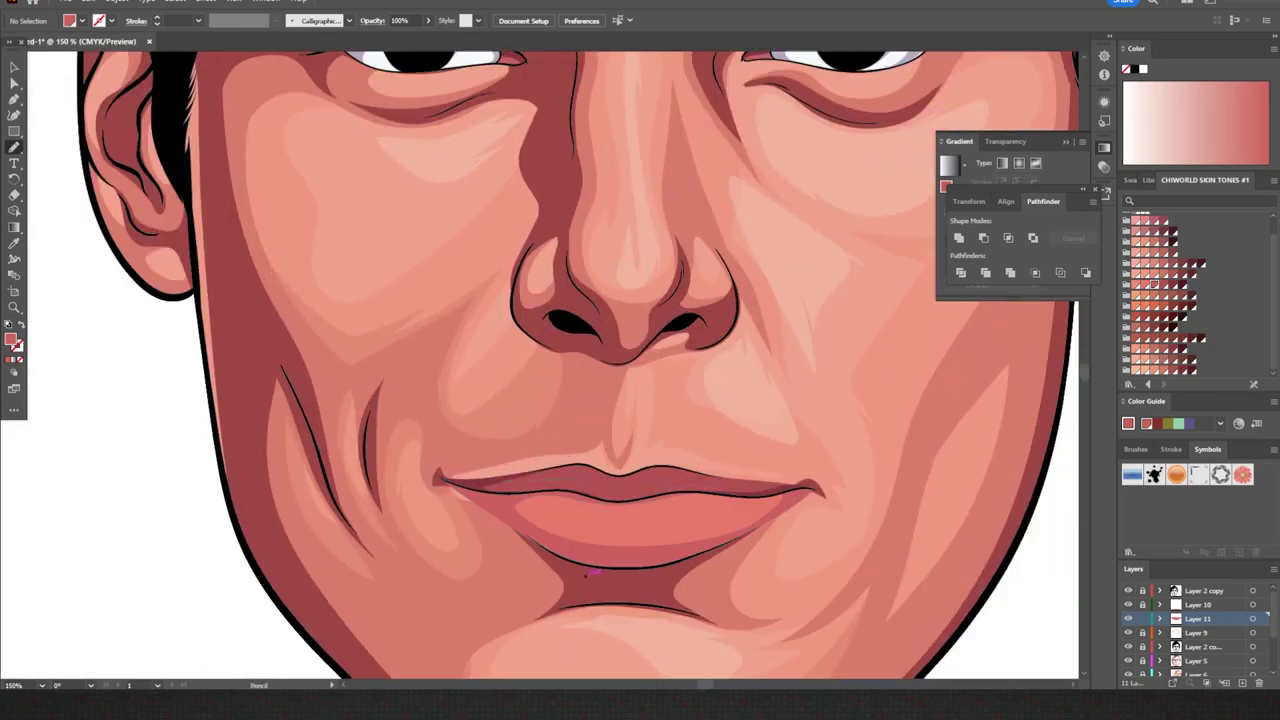
{"action": "key", "text": "ctrl+0"}
{"action": "scroll", "coordinate": [875, 548], "scroll_direction": "up", "scroll_amount": 5}
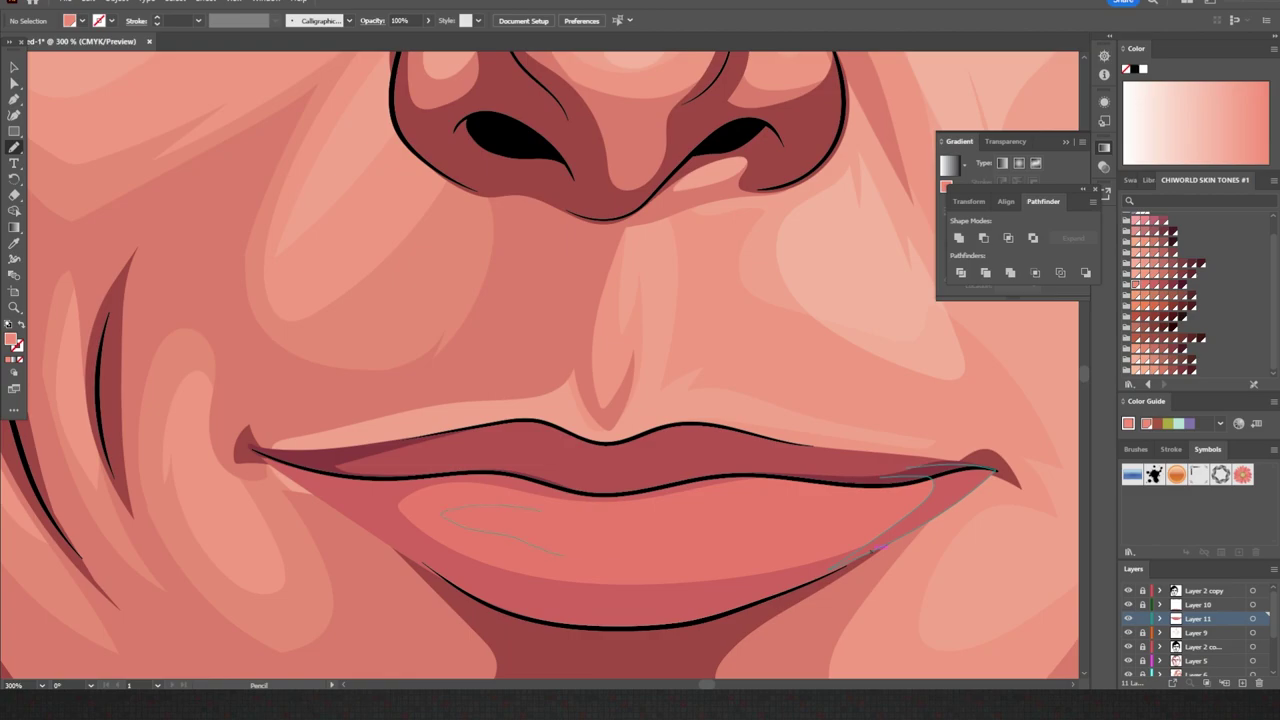
- Draw a lighter highlight on the lower lip and add Layer 12
{"action": "left_click_drag", "start_coordinate": [560, 553], "coordinate": [700, 530]}
{"action": "key", "text": "ctrl+0"}
{"action": "scroll", "coordinate": [540, 260], "scroll_direction": "up", "scroll_amount": 1}
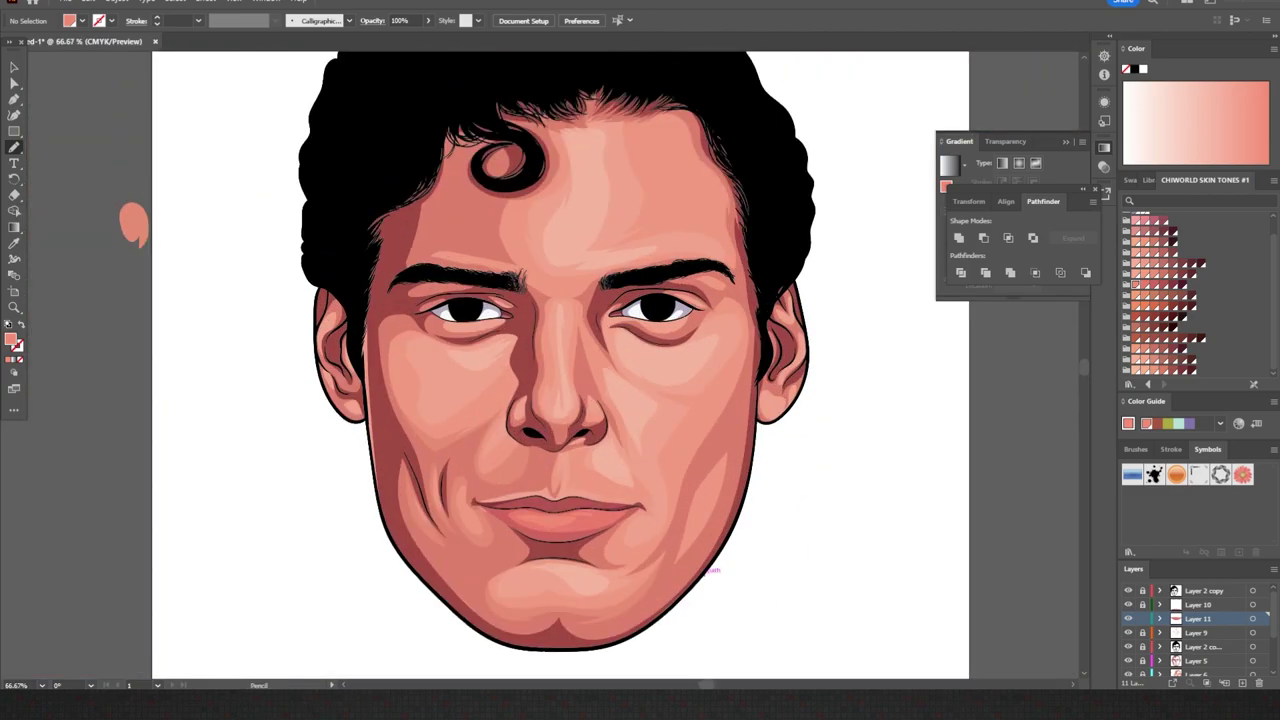
{"action": "left_click", "coordinate": [1242, 683]}
- Fill both irises dark teal, then switch to a pale green for inner shading
{"action": "scroll", "coordinate": [587, 248], "scroll_direction": "up", "scroll_amount": 3}
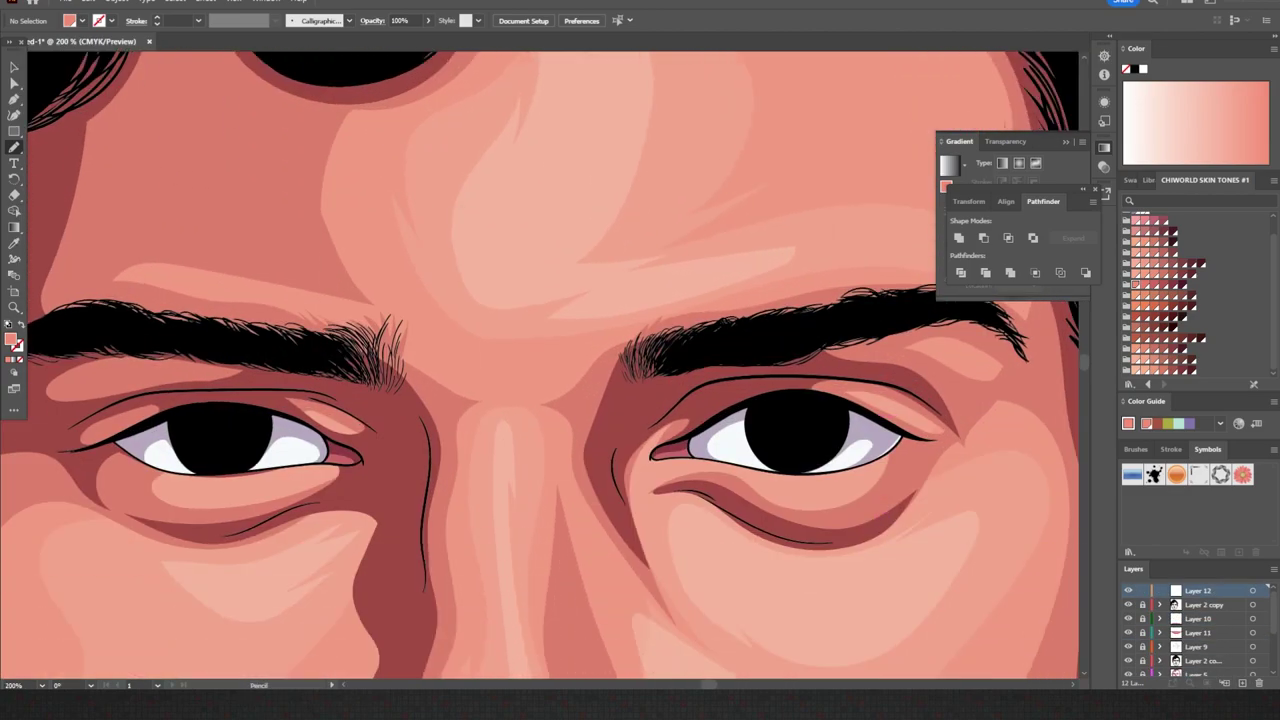
{"action": "double_click", "coordinate": [11, 340]}
{"action": "type", "text": "2A3F3F"}
{"action": "key", "text": "Return"}
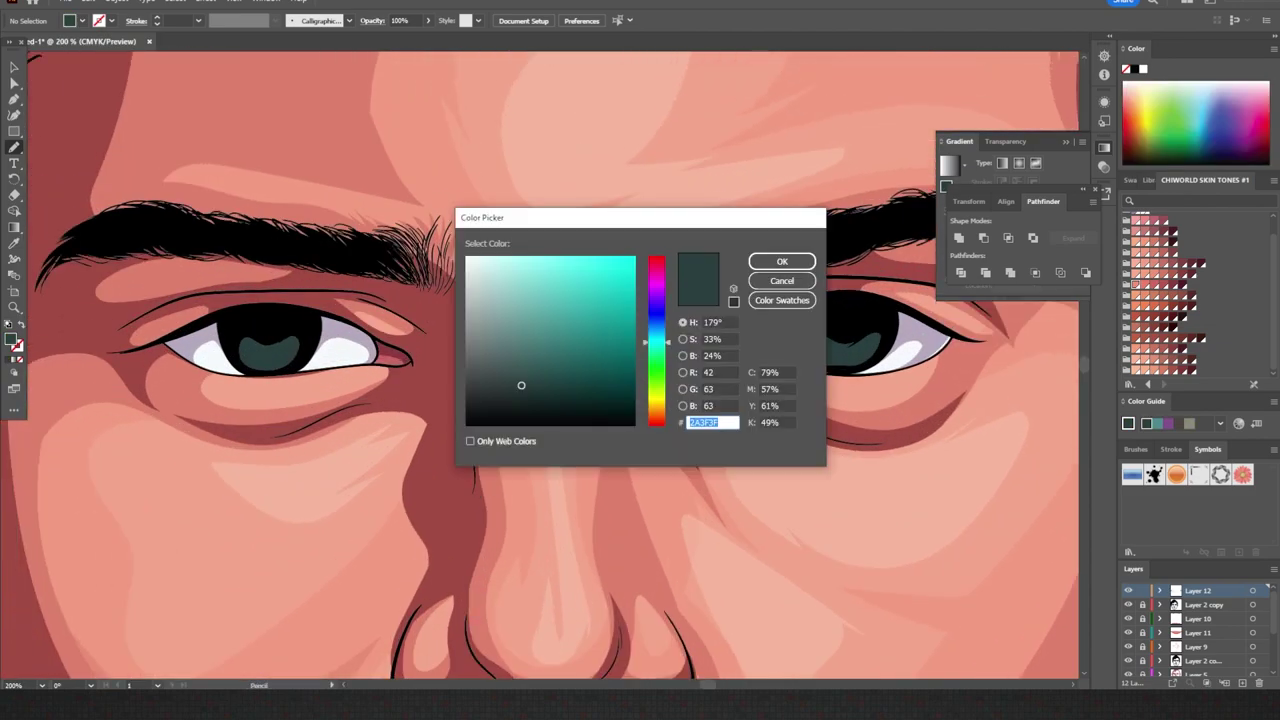
{"action": "type", "text": "D1D1D1"}
{"action": "key", "text": "Return"}
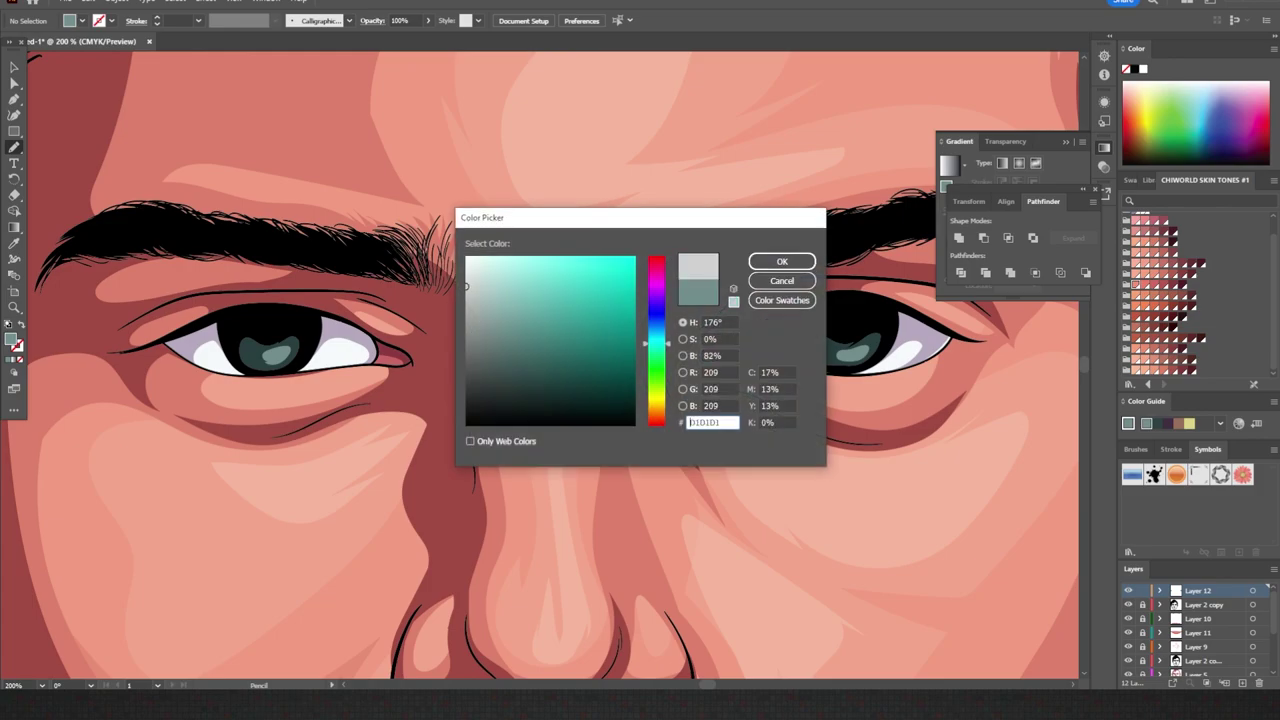
{"action": "key", "text": "Return"}
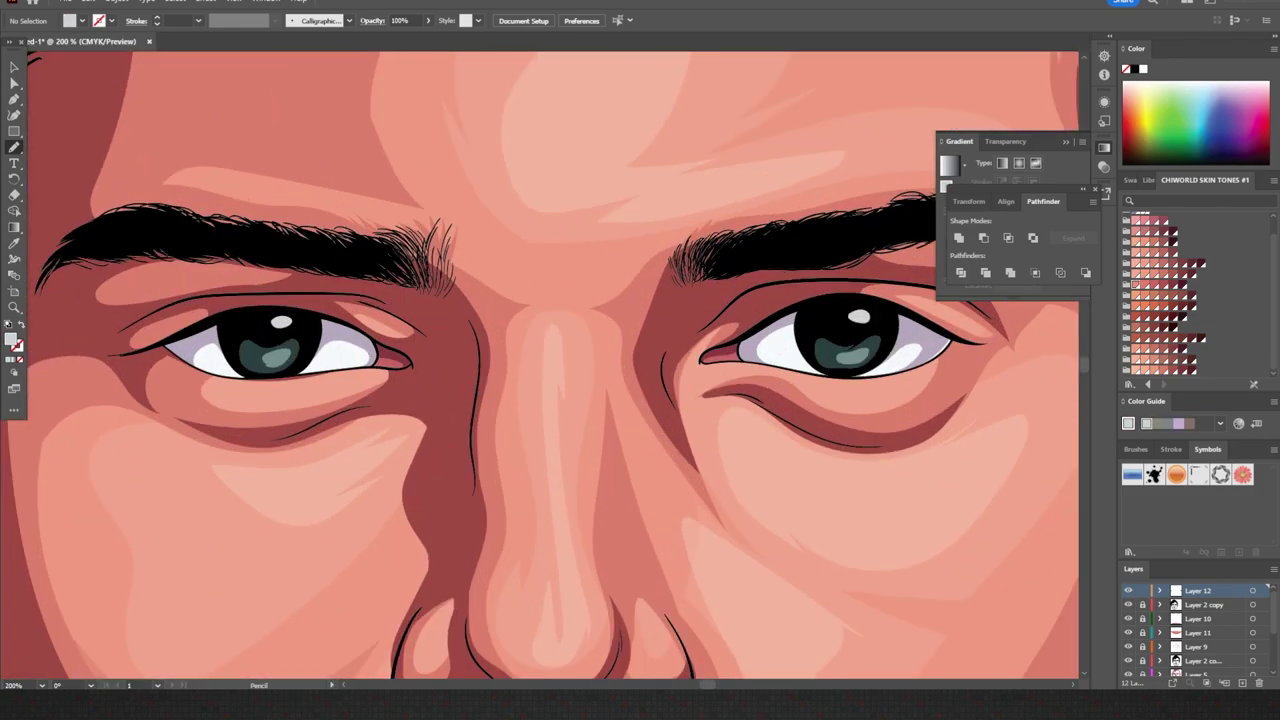
{"action": "scroll", "coordinate": [227, 335], "scroll_direction": "down", "scroll_amount": 5}
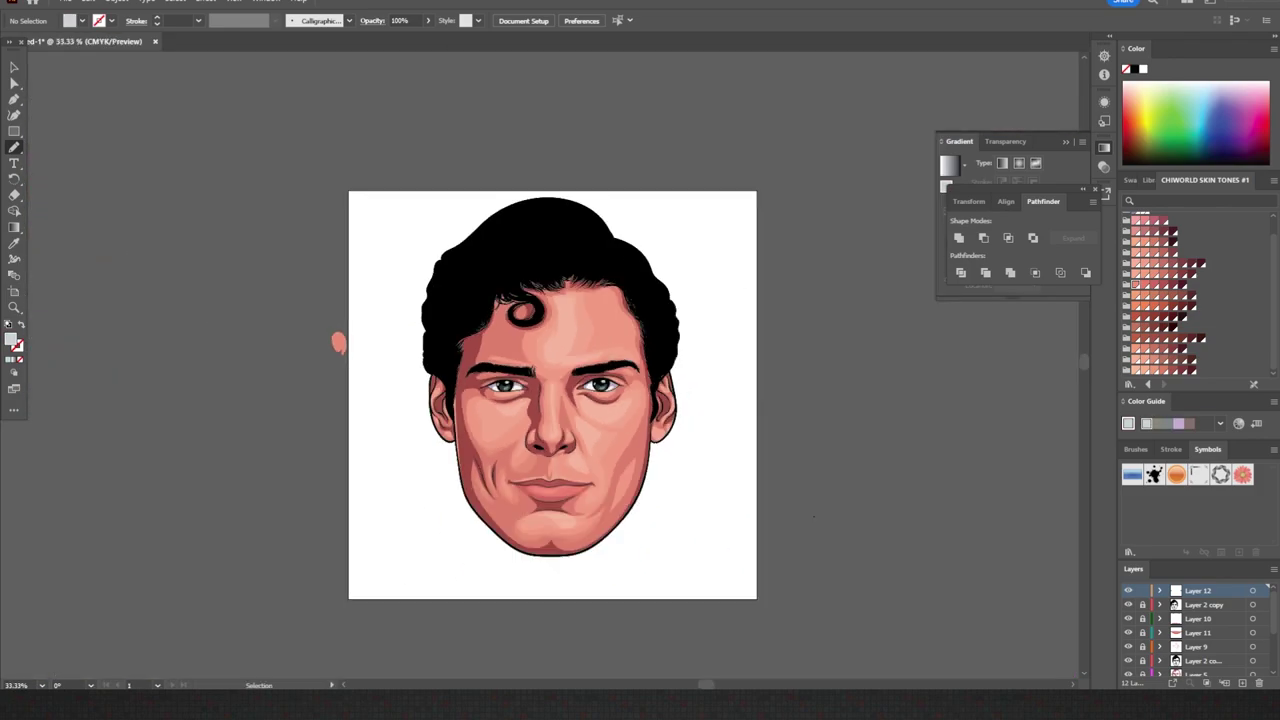
{"action": "scroll", "coordinate": [337, 340], "scroll_direction": "up", "scroll_amount": 1}
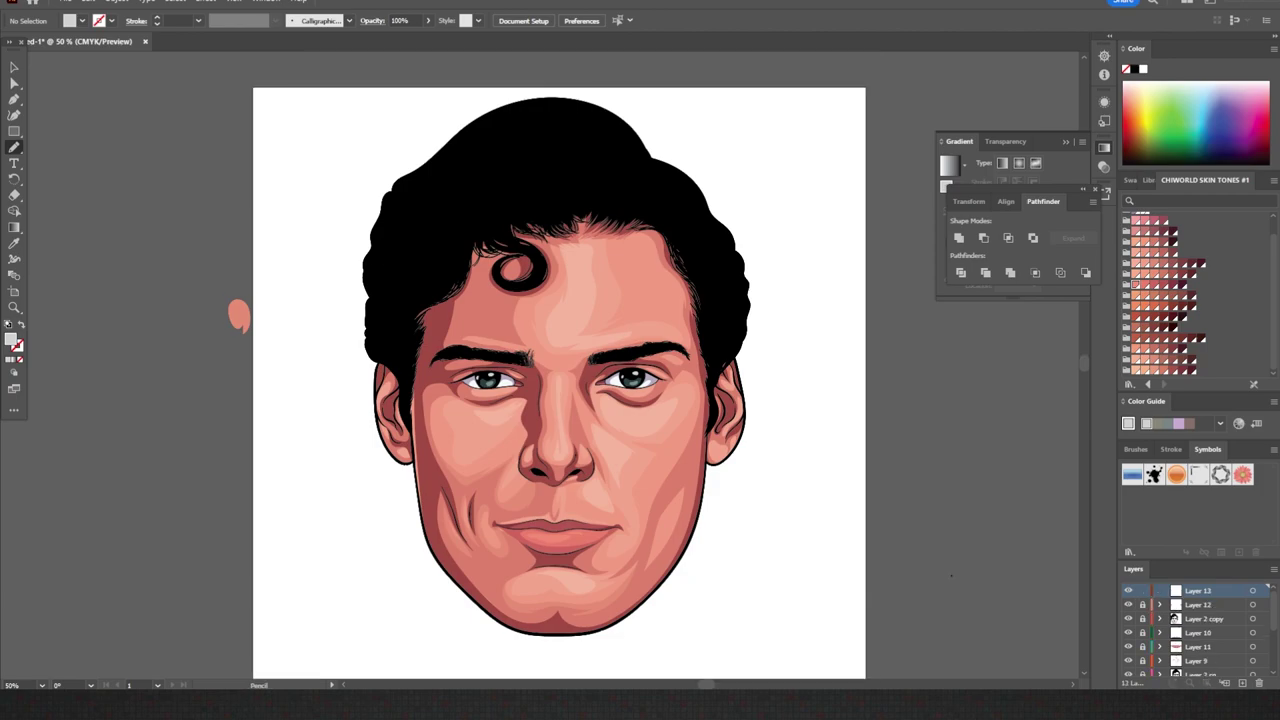
- Load the Neutrals gradient swatch library and apply one of its gradients
{"action": "left_click", "coordinate": [1129, 384]}
{"action": "left_click", "coordinate": [1056, 270]}
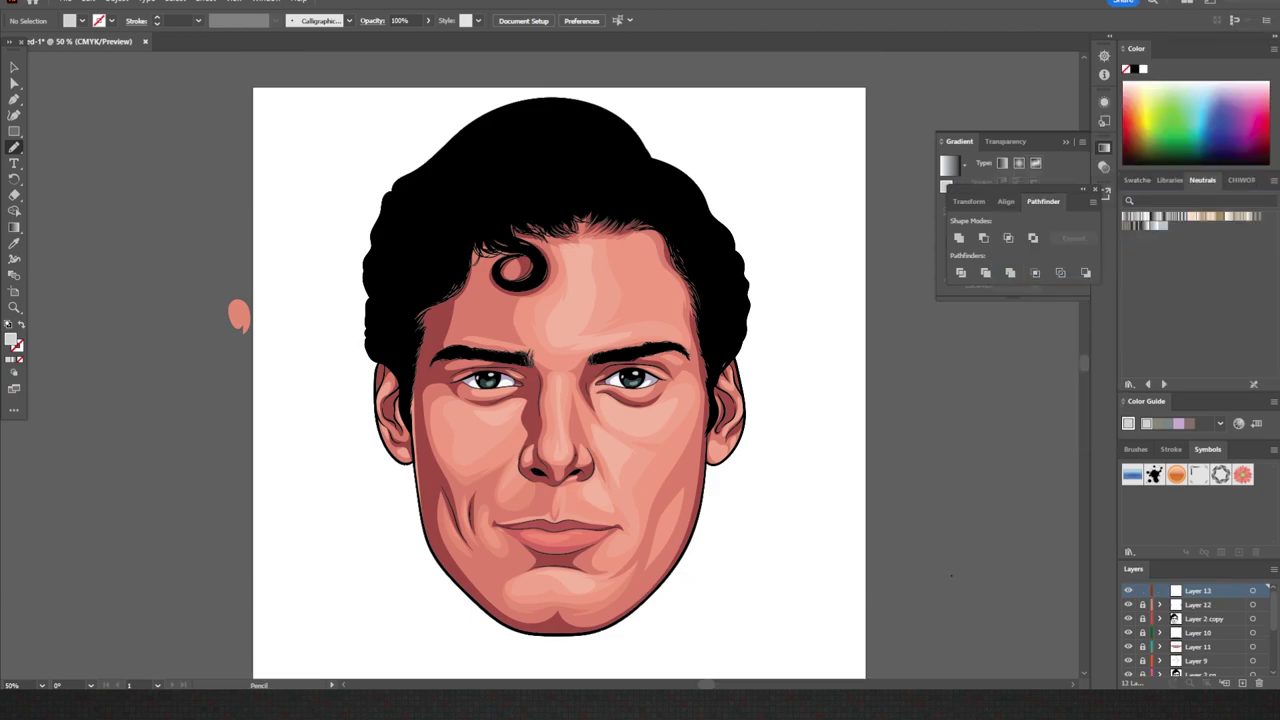
{"action": "left_click", "coordinate": [1134, 226]}
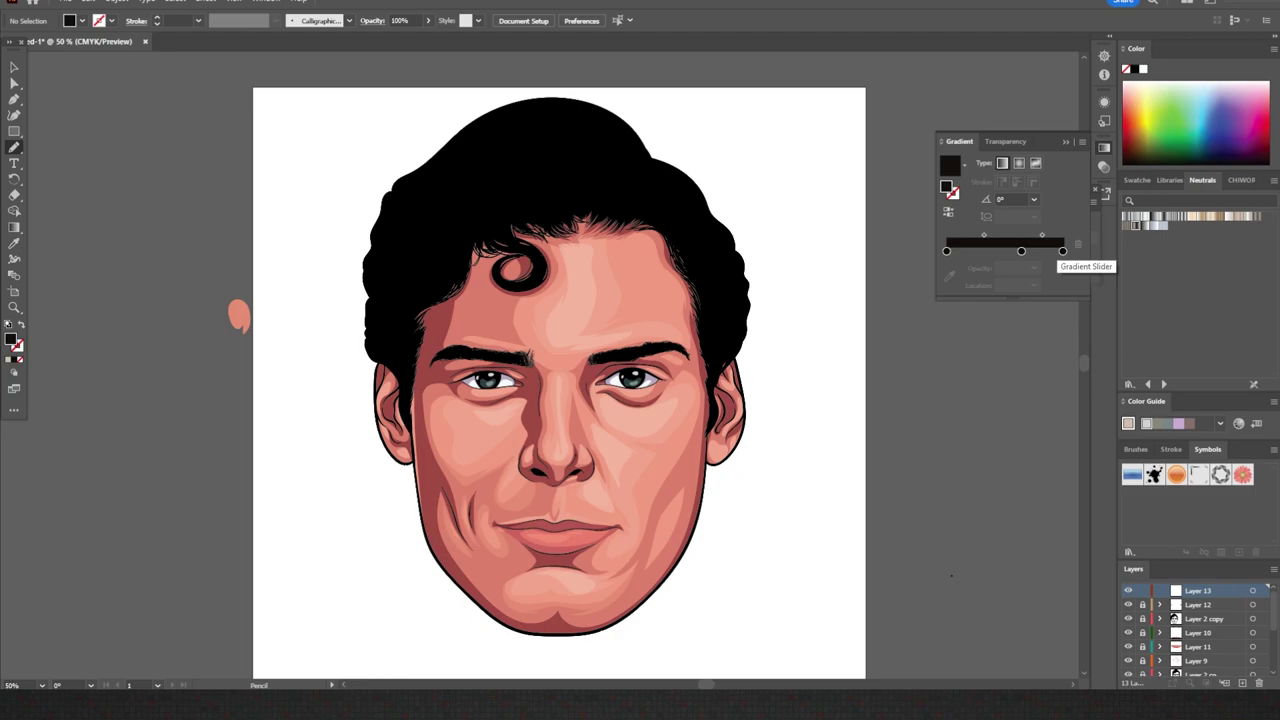
- Move a gradient stop toward the middle, adjust the midpoint, and recolour the middle stop dark gray
{"action": "double_click", "coordinate": [1021, 251]}
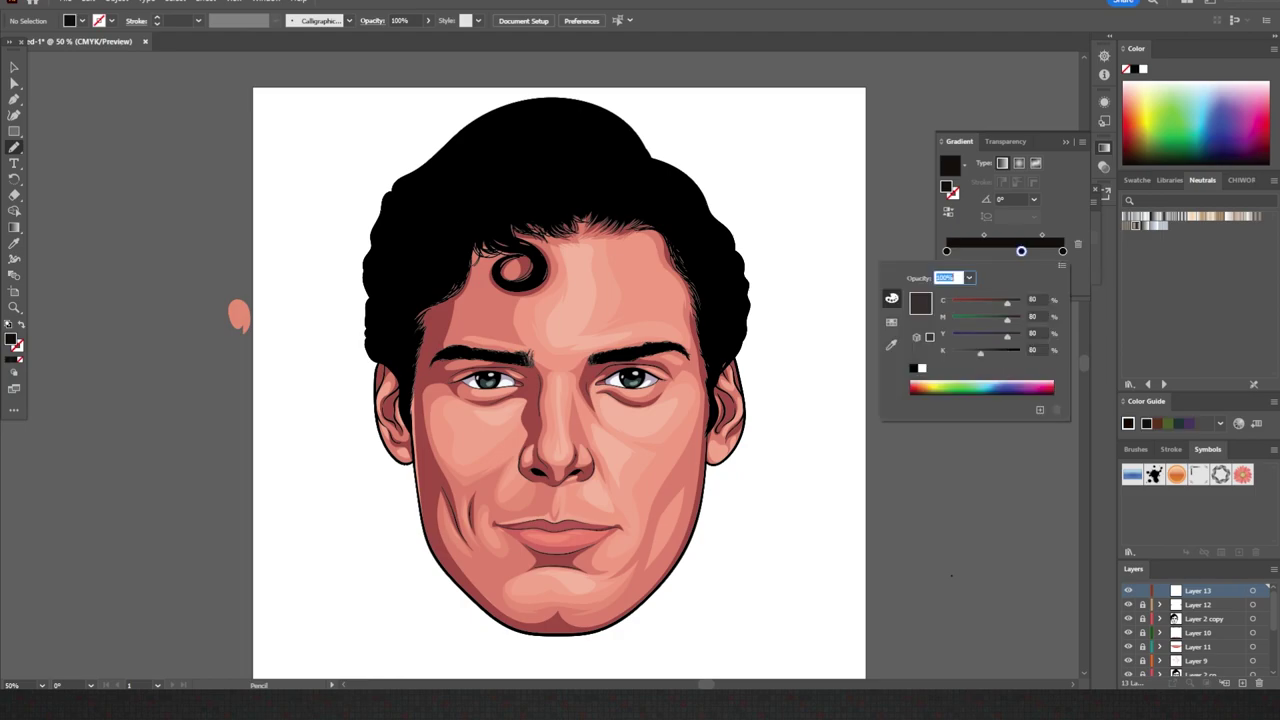
{"action": "left_click_drag", "start_coordinate": [1021, 251], "coordinate": [1003, 251]}
{"action": "left_click", "coordinate": [1032, 235]}
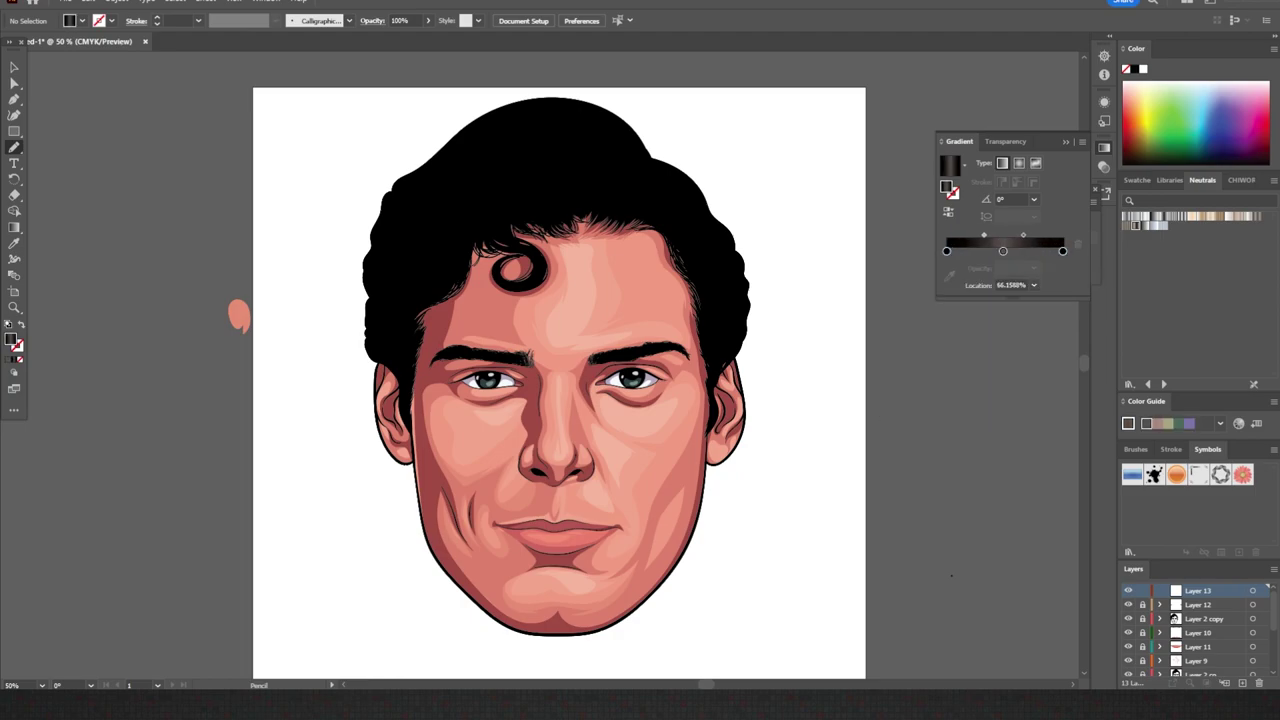
{"action": "double_click", "coordinate": [1003, 251]}
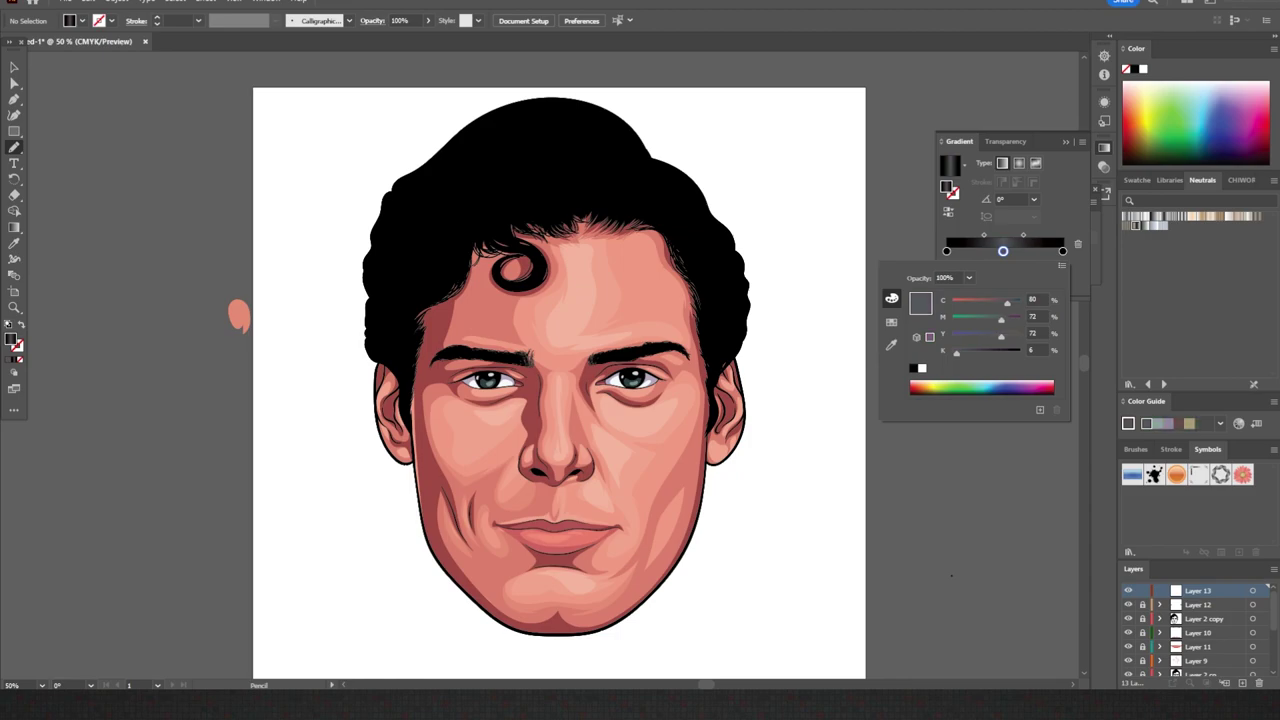